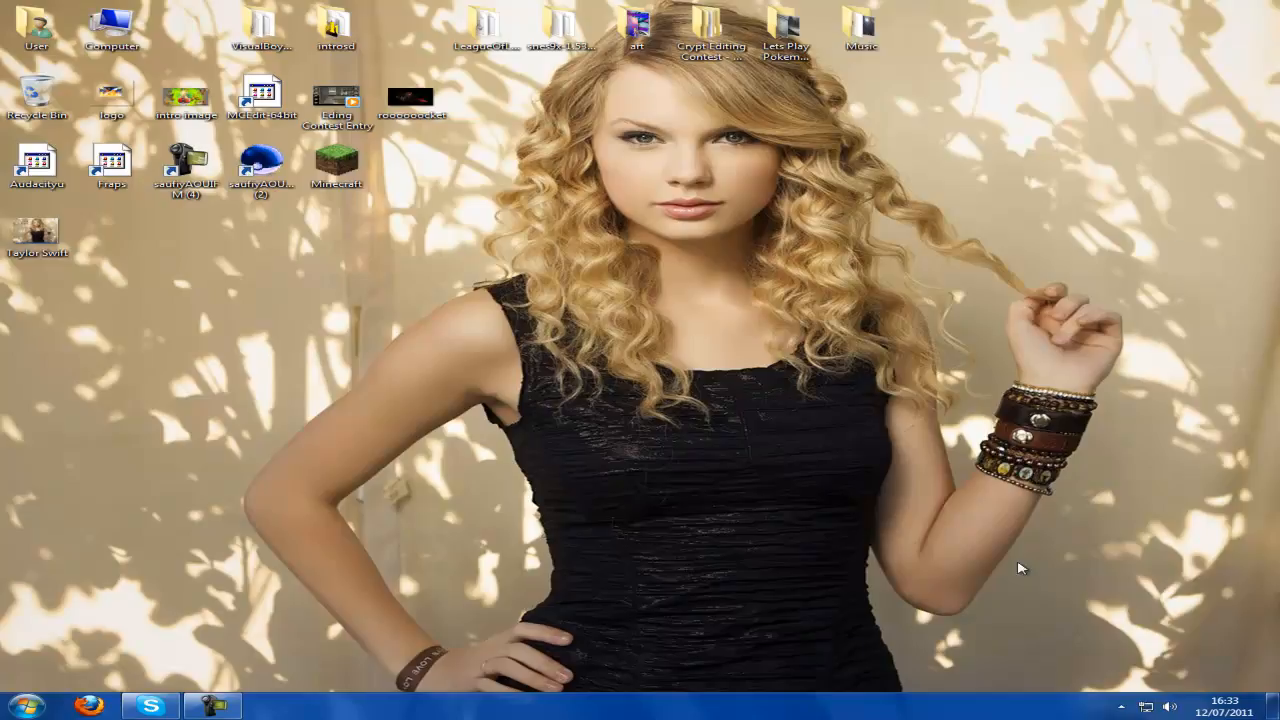
pyautogui.moveTo(950, 466); pyautogui.dragTo(1182, 398)
pyautogui.moveTo(1088, 510); pyautogui.dragTo(980, 234)
pyautogui.moveTo(120, 326); pyautogui.dragTo(392, 438)
pyautogui.moveTo(2, 434); pyautogui.dragTo(549, 571)
pyautogui.moveTo(209, 474); pyautogui.dragTo(620, 582)
pyautogui.moveTo(430, 491); pyautogui.dragTo(466, 560)
pyautogui.moveTo(441, 491); pyautogui.dragTo(376, 688)
pyautogui.moveTo(71, 557); pyautogui.dragTo(917, 706)
pyautogui.moveTo(172, 378); pyautogui.dragTo(400, 655)
pyautogui.moveTo(337, 95)
pyautogui.mouseDown()
pyautogui.moveTo(412, 40)
pyautogui.moveTo(345, 100)
pyautogui.mouseUp()
pyautogui.moveTo(481, 262); pyautogui.dragTo(593, 579)
pyautogui.moveTo(513, 238); pyautogui.dragTo(477, 717)
pyautogui.moveTo(645, 478); pyautogui.dragTo(710, 446)
pyautogui.moveTo(634, 368); pyautogui.dragTo(650, 462)
pyautogui.moveTo(563, 380); pyautogui.dragTo(836, 486)
pyautogui.moveTo(560, 82); pyautogui.dragTo(840, 263)
pyautogui.moveTo(736, 351); pyautogui.dragTo(660, 454)
pyautogui.moveTo(675, 415); pyautogui.dragTo(673, 339)
# View the Taylor Swift picture saved on the desktop and close the viewer.
pyautogui.doubleClick(70, 251)
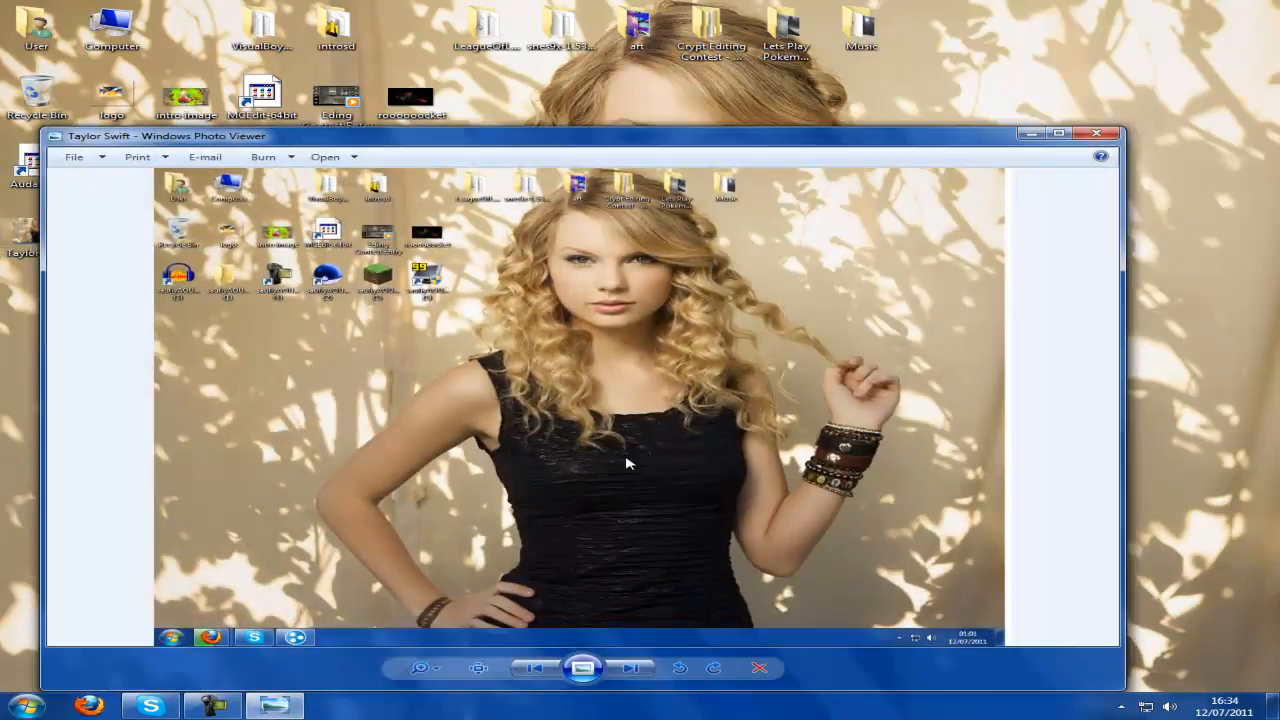
pyautogui.click(1095, 134)
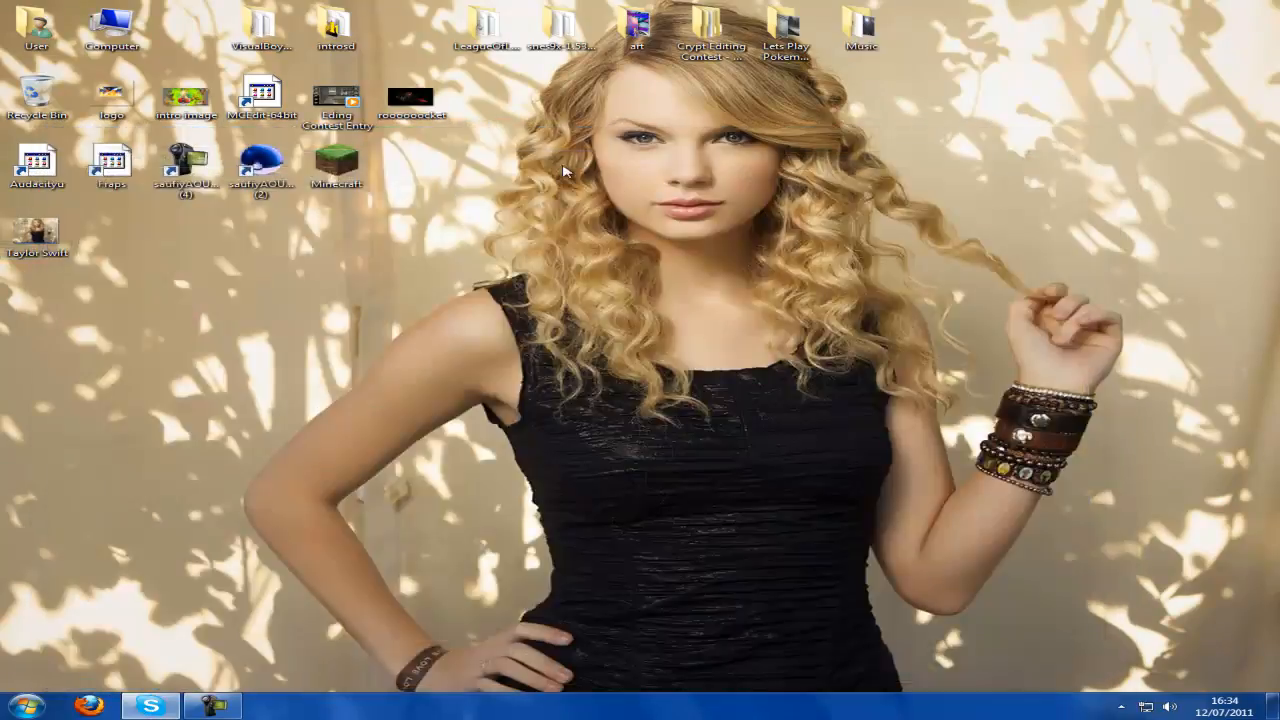
# Rename the desktop shortcut with the camcorder icon as Recorder.
pyautogui.moveTo(298, 206); pyautogui.dragTo(208, 250)
pyautogui.moveTo(387, 191); pyautogui.dragTo(5, 134)
pyautogui.click(151, 195)
pyautogui.click(168, 150)
pyautogui.rightClick(168, 150)
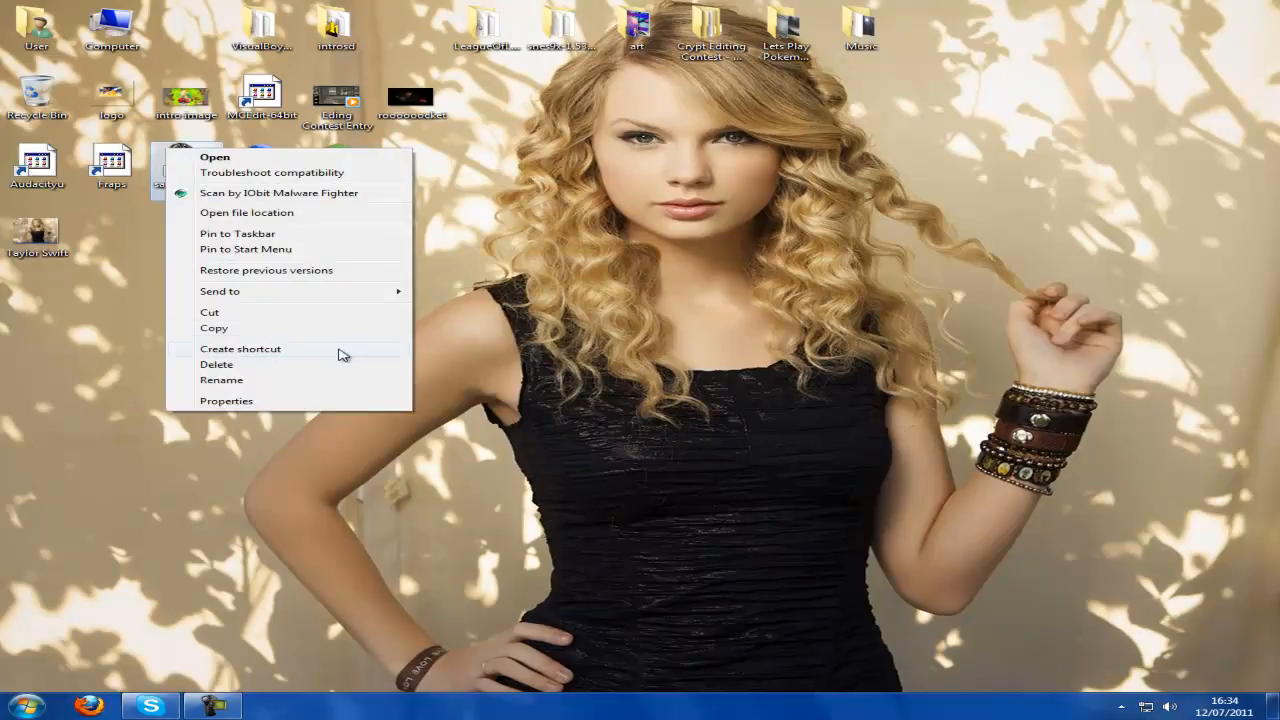
pyautogui.click(304, 382)
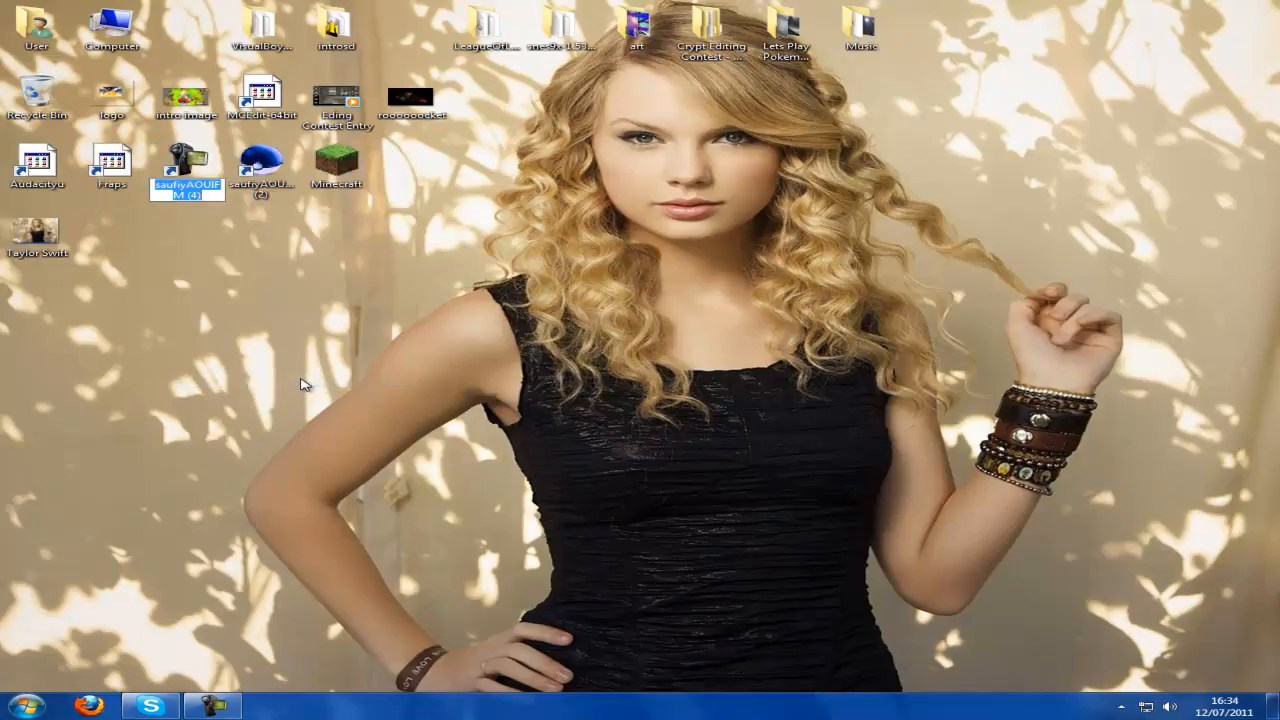
pyautogui.write('Recorder')
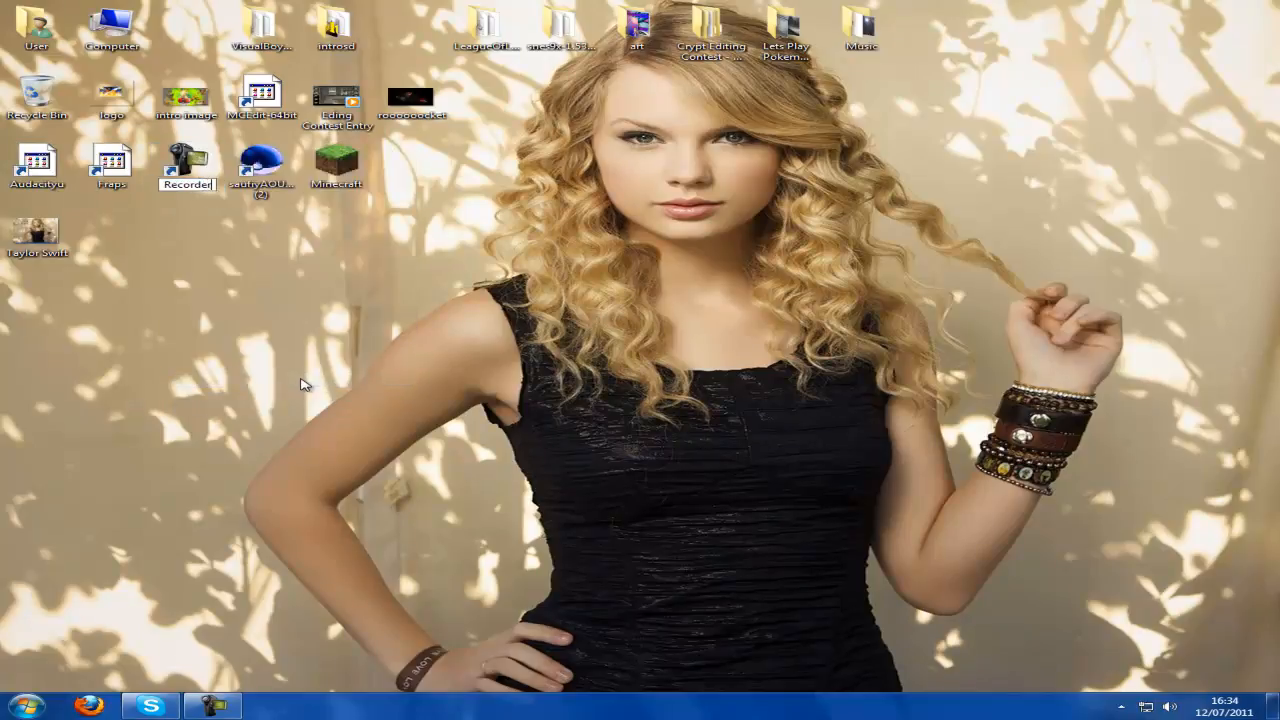
pyautogui.press('Return')
# Rename the desktop shortcut with the blue ball icon as pokemon online.
pyautogui.rightClick(289, 190)
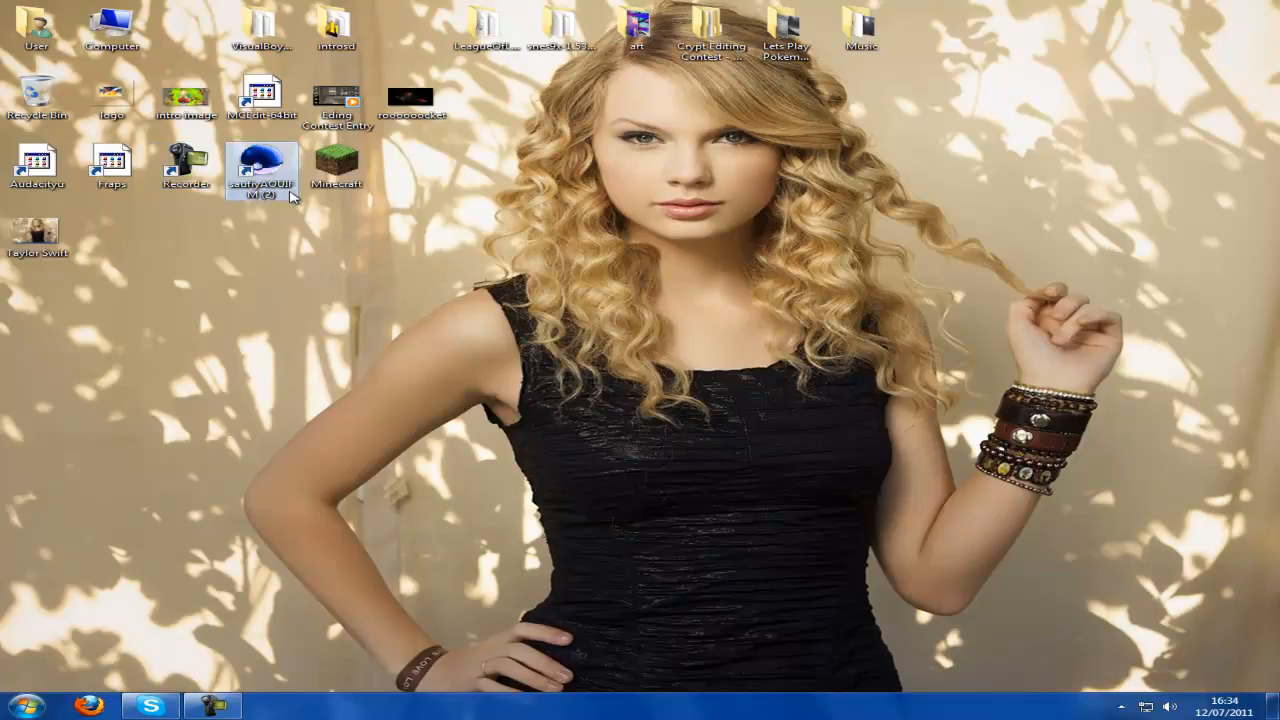
pyautogui.click(395, 465)
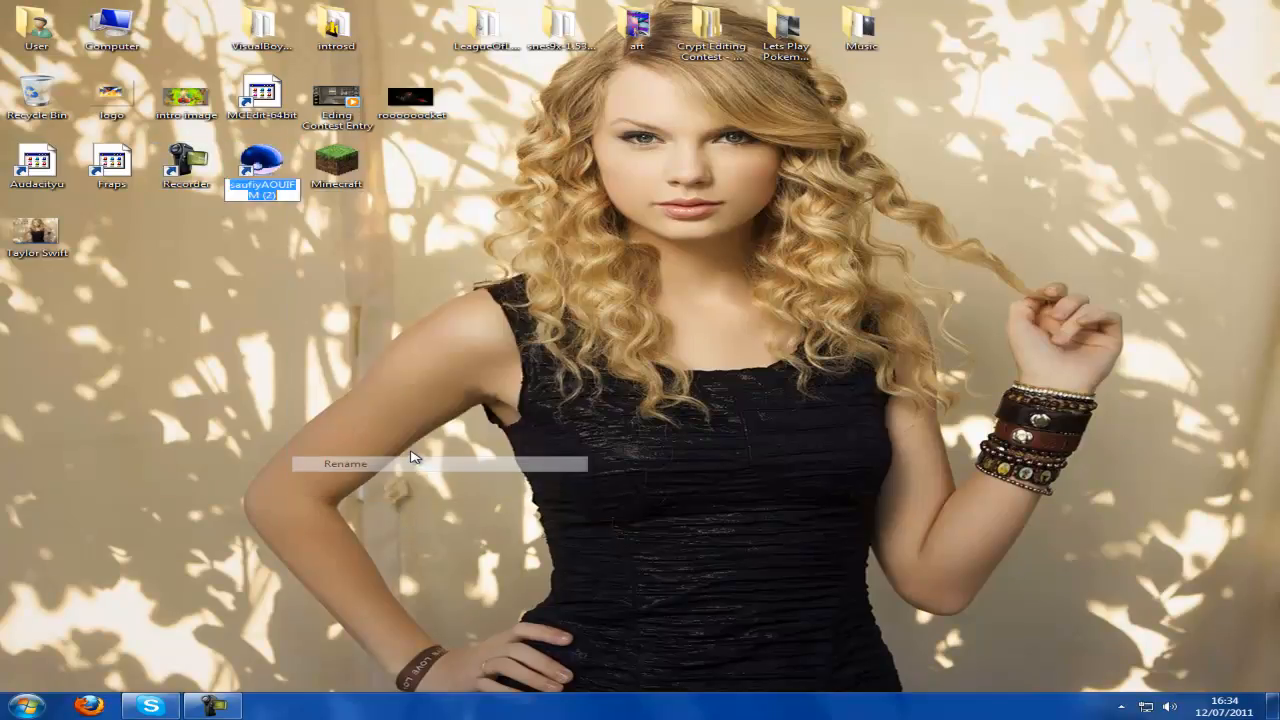
pyautogui.write('pokemon online')
pyautogui.press('Return')
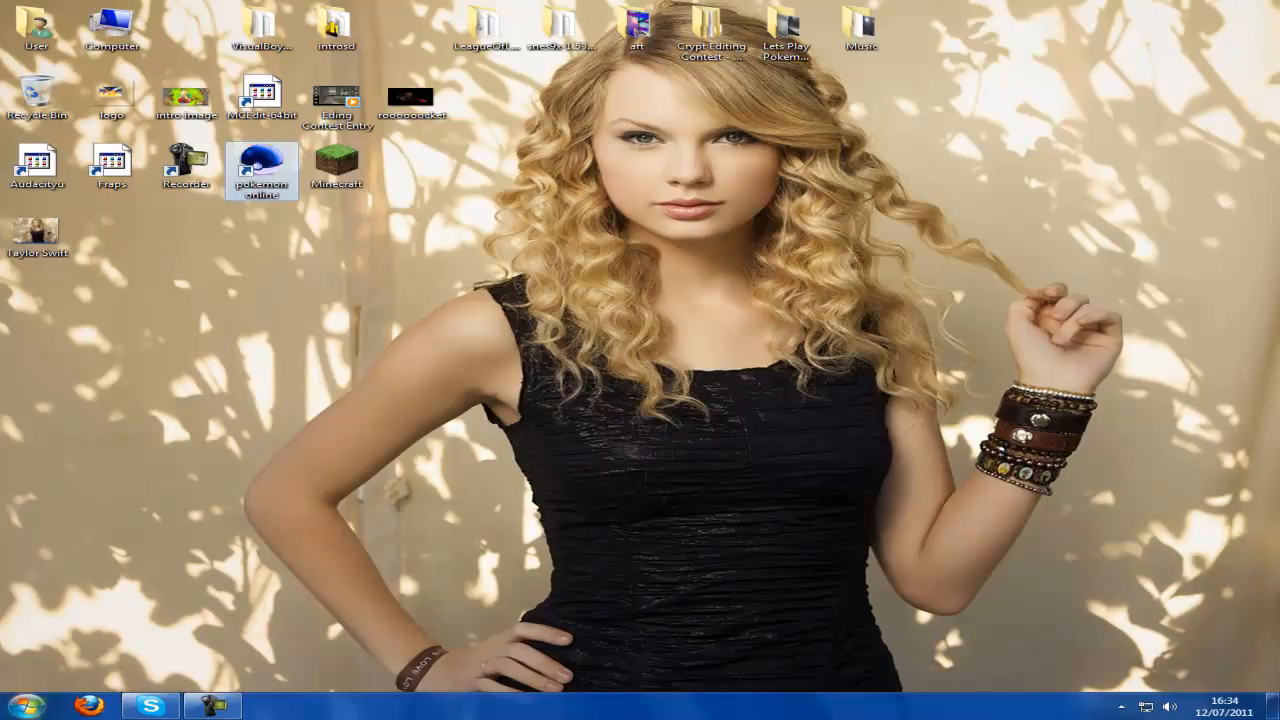
# Launch Vegas Pro 10.0 (64-bit).
pyautogui.press('super')
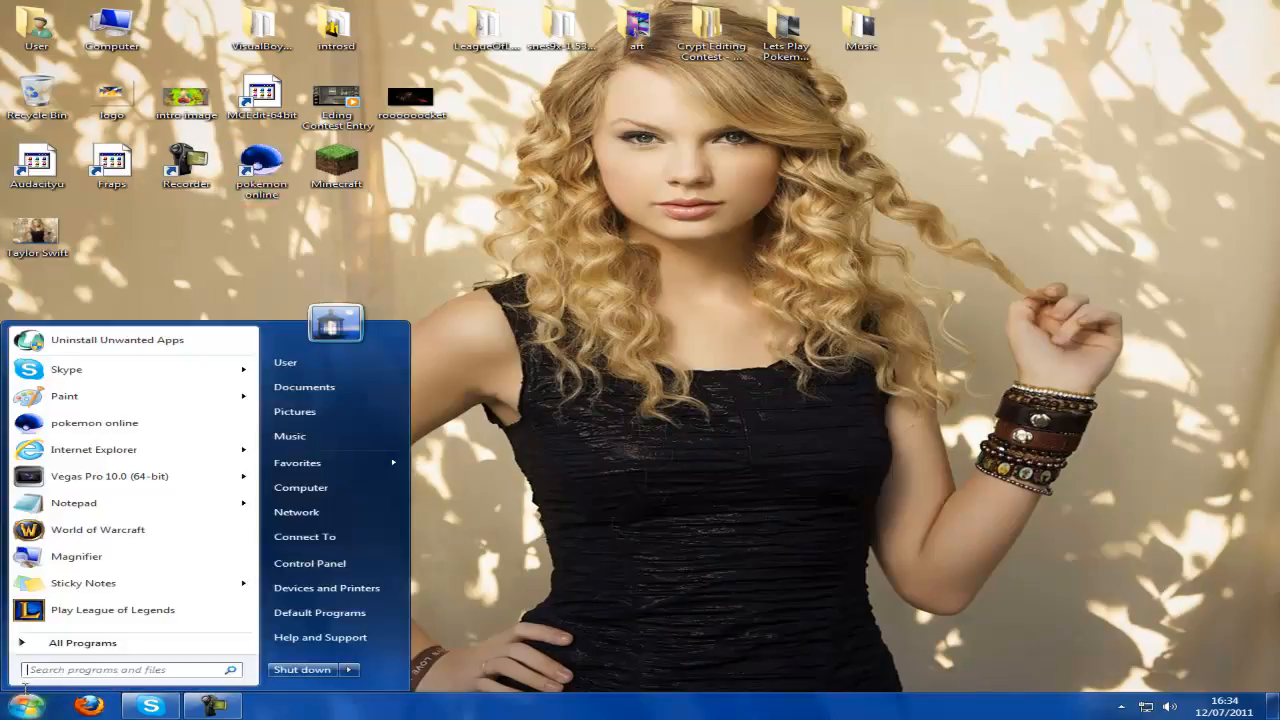
pyautogui.click(107, 478)
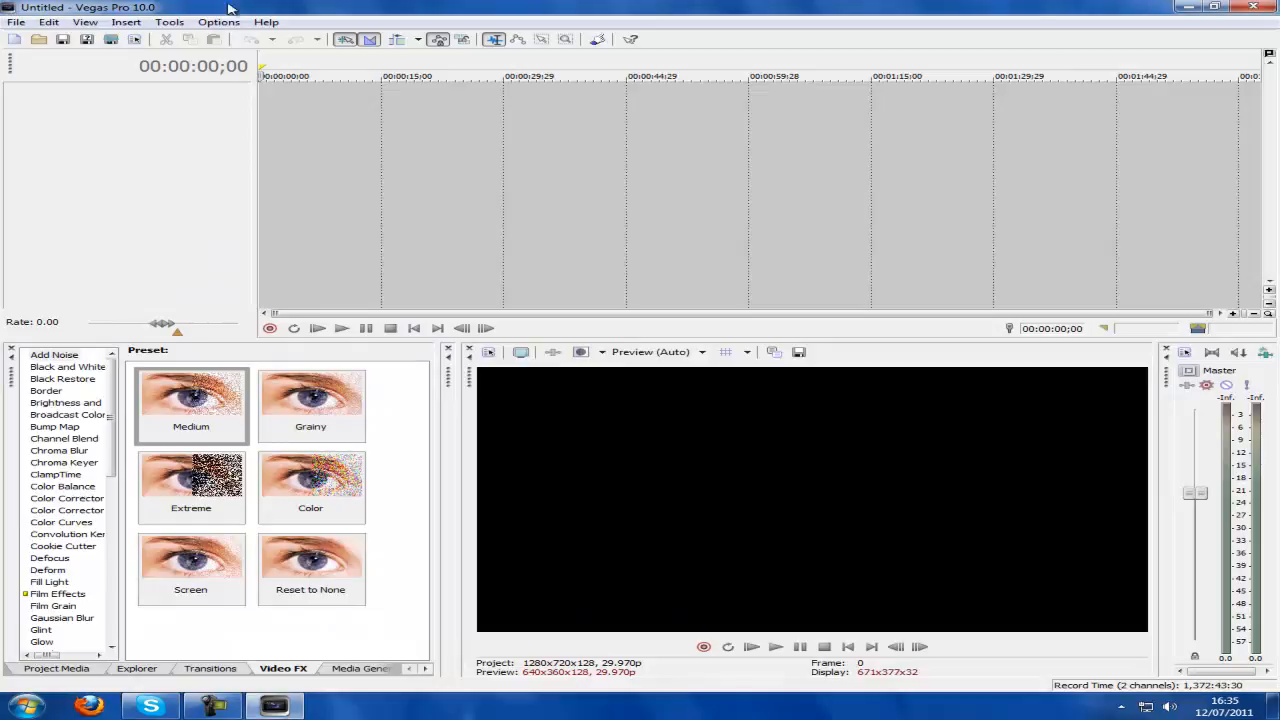
pyautogui.moveTo(264, 67)
pyautogui.mouseDown()
pyautogui.moveTo(1020, 97)
pyautogui.moveTo(262, 64)
pyautogui.moveTo(557, 75)
pyautogui.moveTo(262, 70)
pyautogui.moveTo(389, 80)
pyautogui.moveTo(651, 75)
pyautogui.moveTo(265, 67)
pyautogui.moveTo(297, 66)
pyautogui.moveTo(120, 34)
pyautogui.mouseUp()
pyautogui.click(278, 58)
pyautogui.scroll(5, 292, 56)
pyautogui.scroll(8, 300, 60)
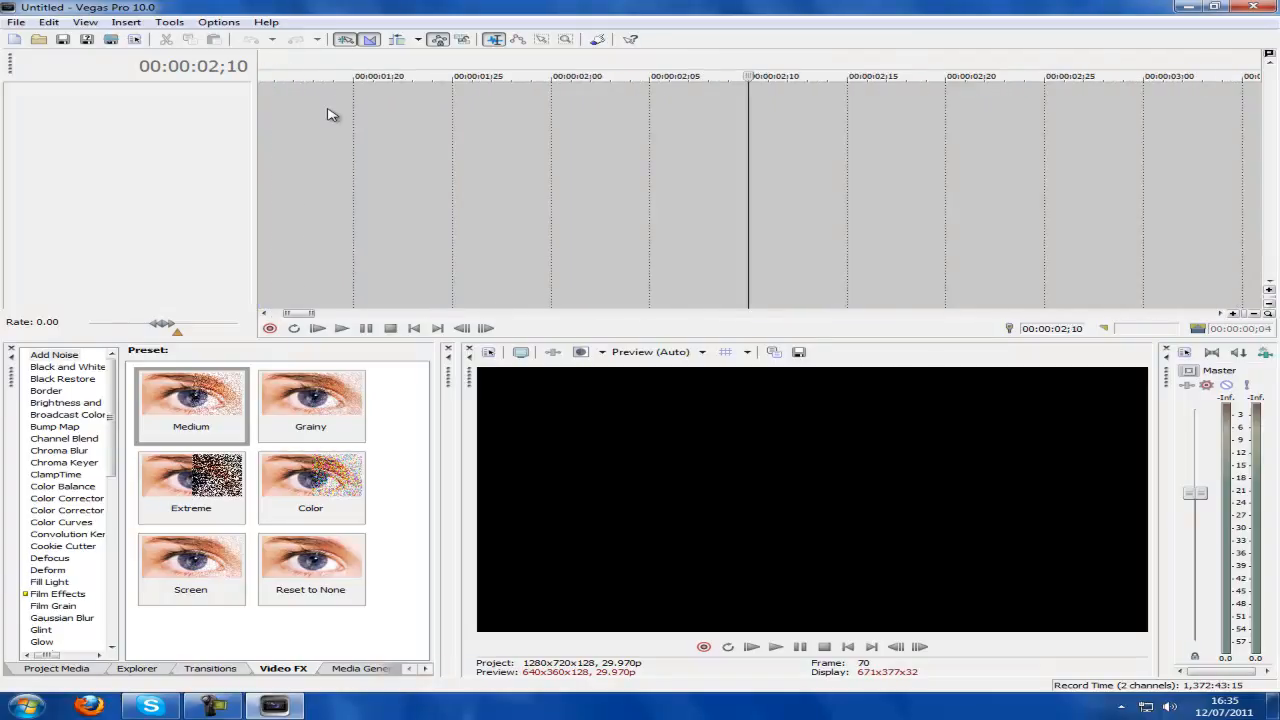
pyautogui.moveTo(296, 316); pyautogui.dragTo(281, 317)
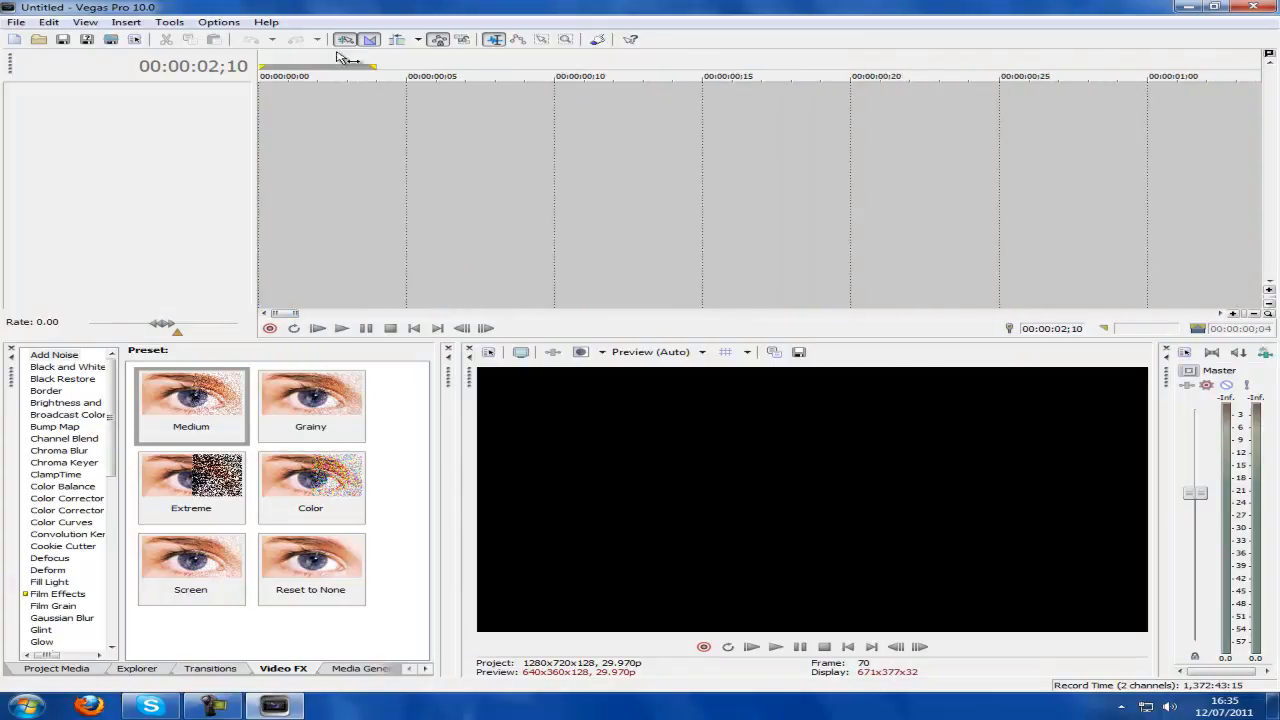
pyautogui.moveTo(375, 67); pyautogui.dragTo(168, 57)
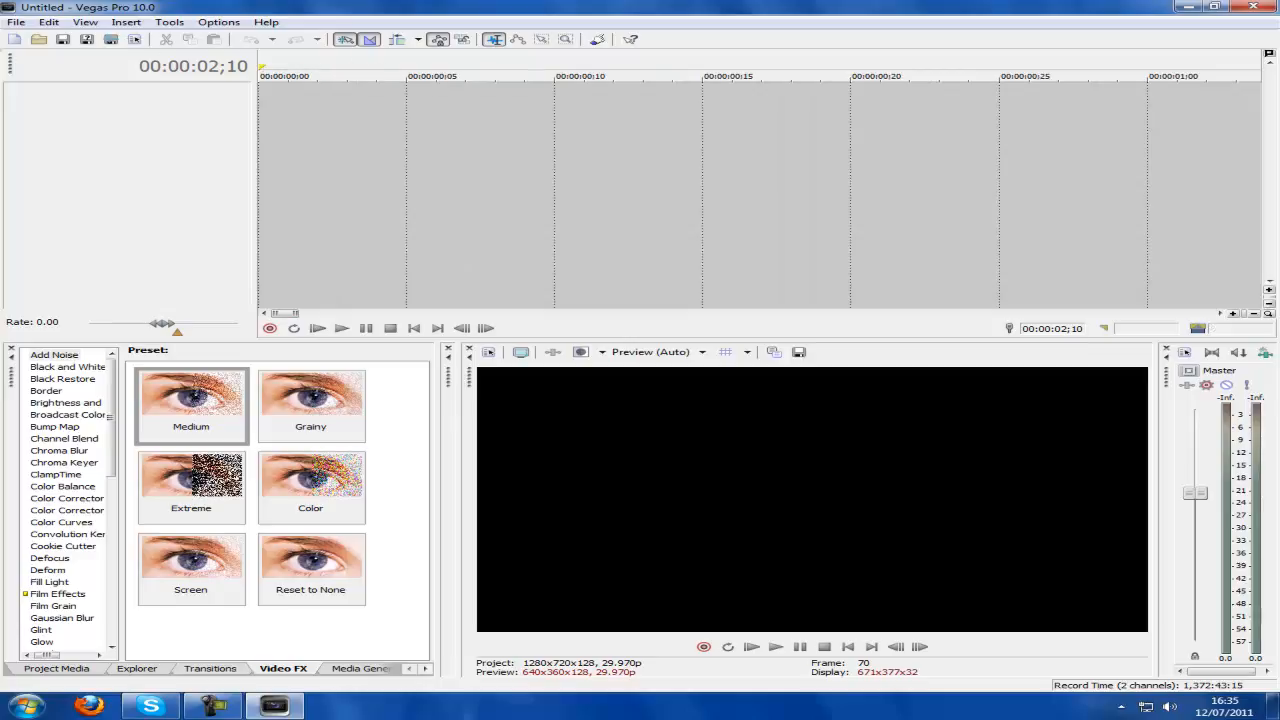
pyautogui.scroll(-4, 900, 150)
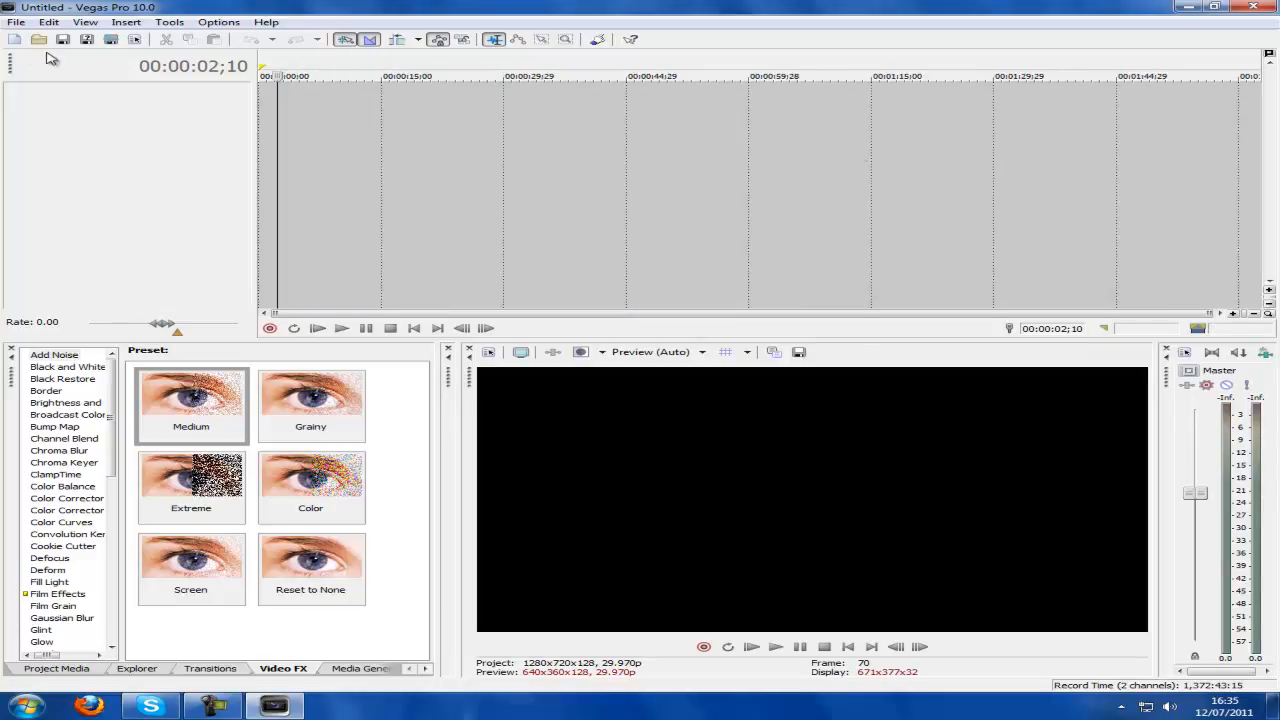
pyautogui.click(263, 60)
pyautogui.click(260, 57)
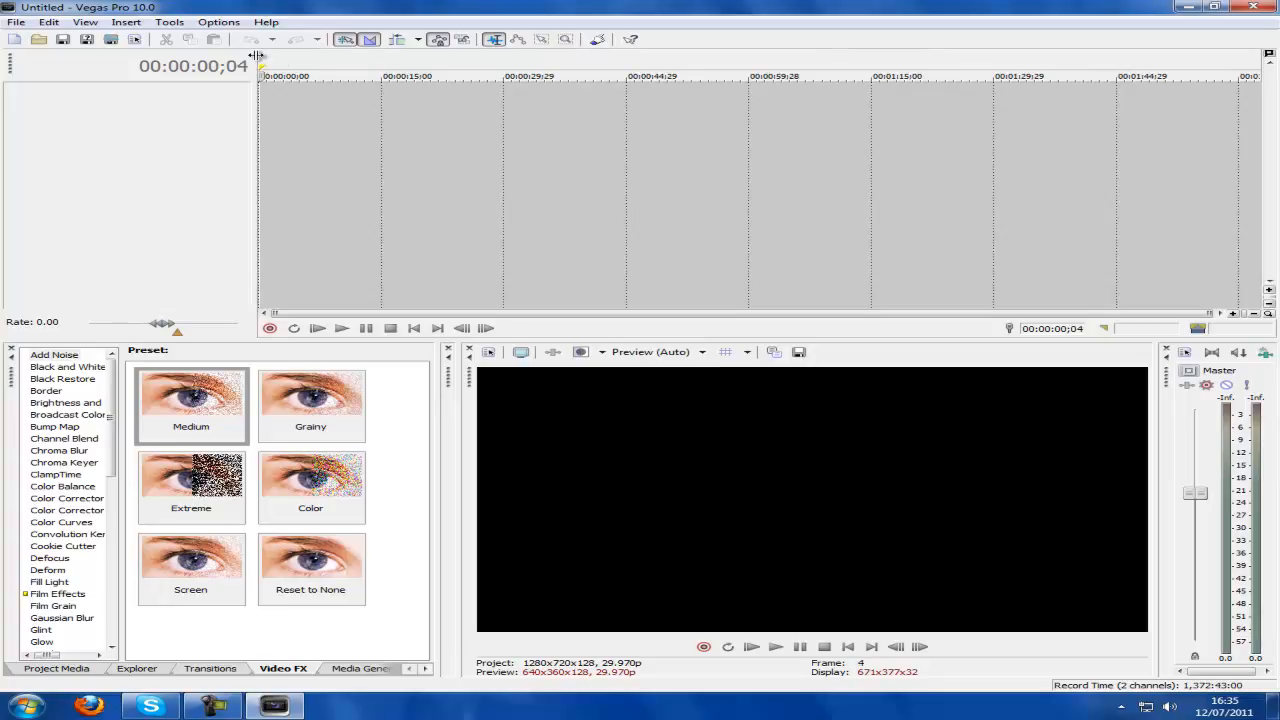
pyautogui.click(259, 57)
pyautogui.press('space')
pyautogui.moveTo(368, 82); pyautogui.dragTo(260, 75)
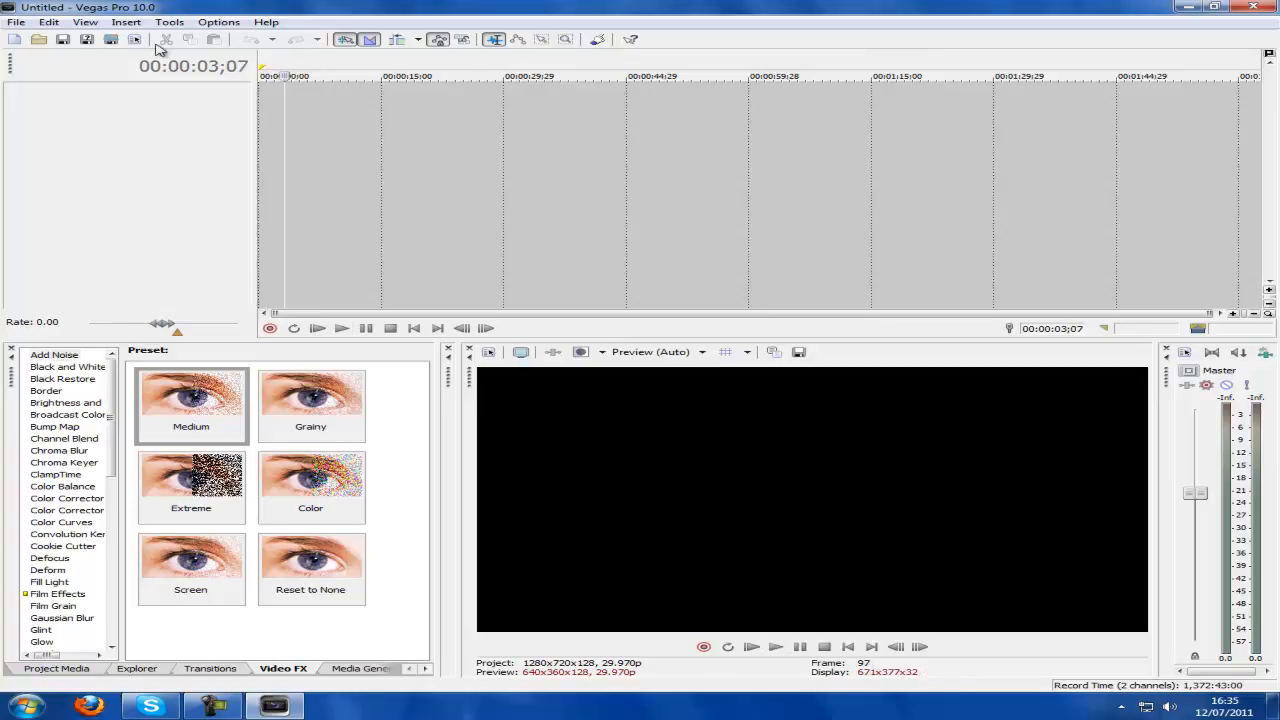
pyautogui.click(264, 64)
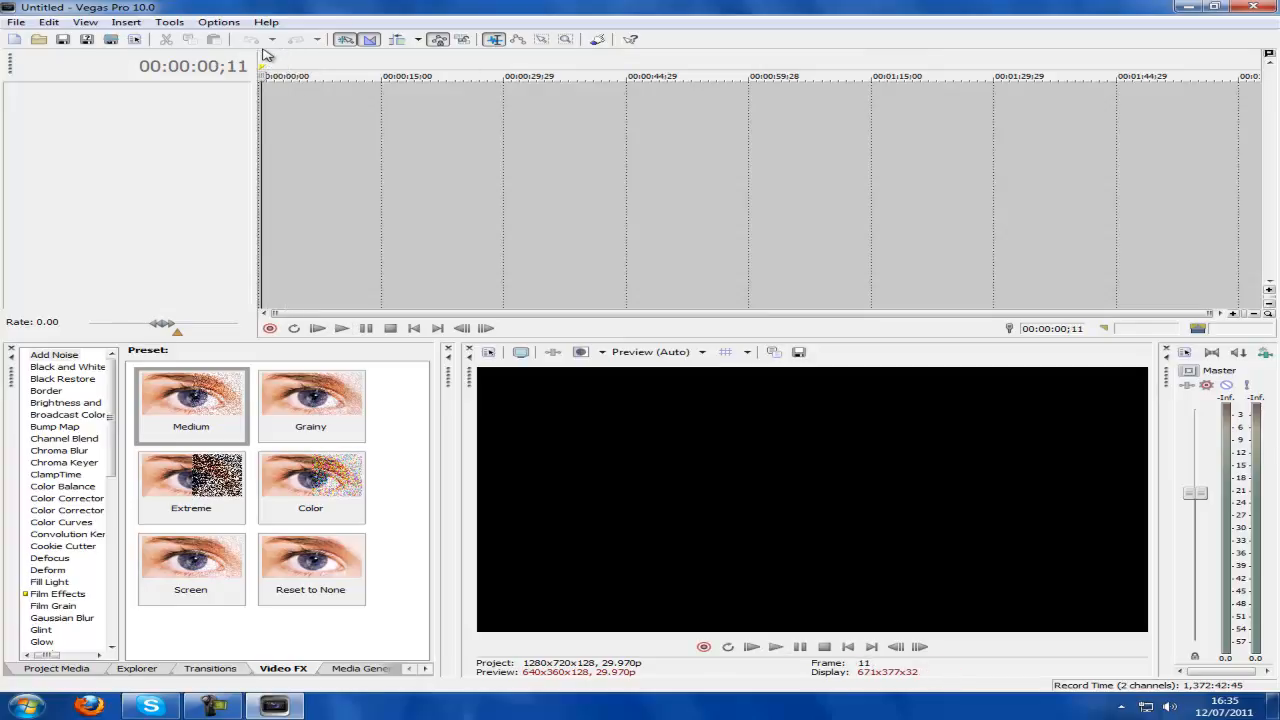
pyautogui.click(258, 70)
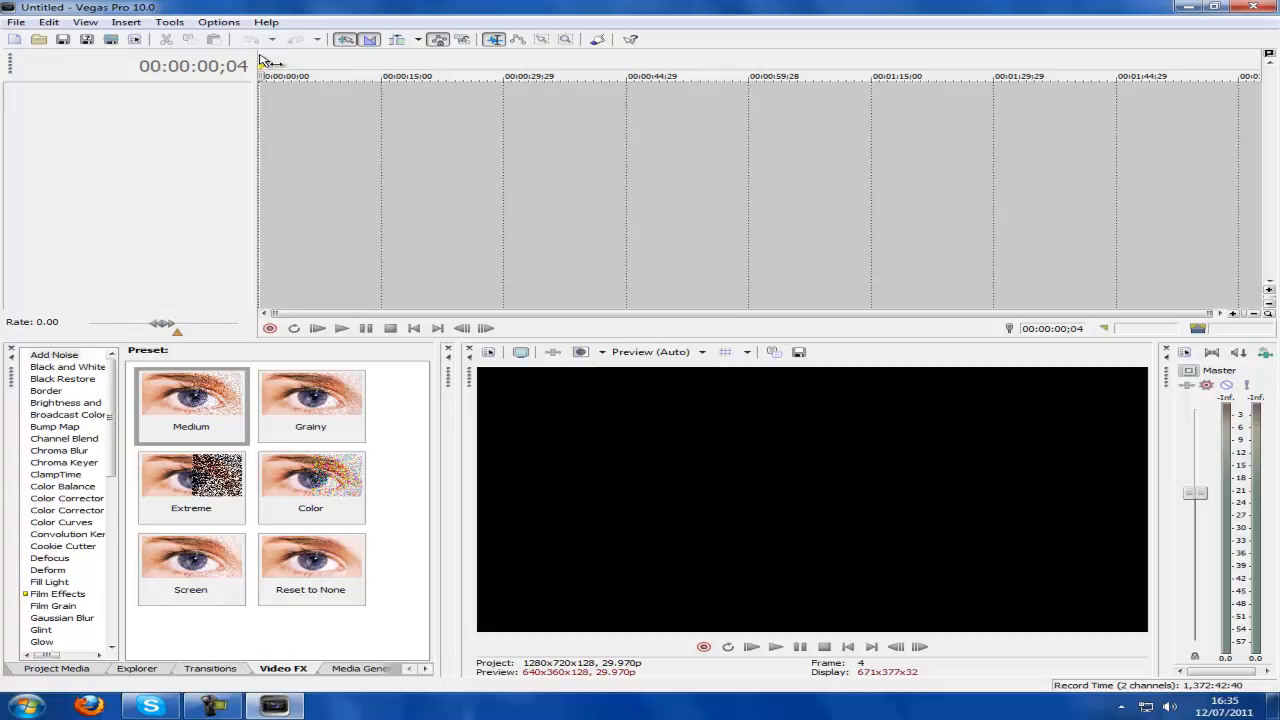
pyautogui.press('space')
pyautogui.press('space')
# Look through the presets of the Cookie Cutter, Chroma Blur and Channel Blend video effects.
pyautogui.click(57, 546)
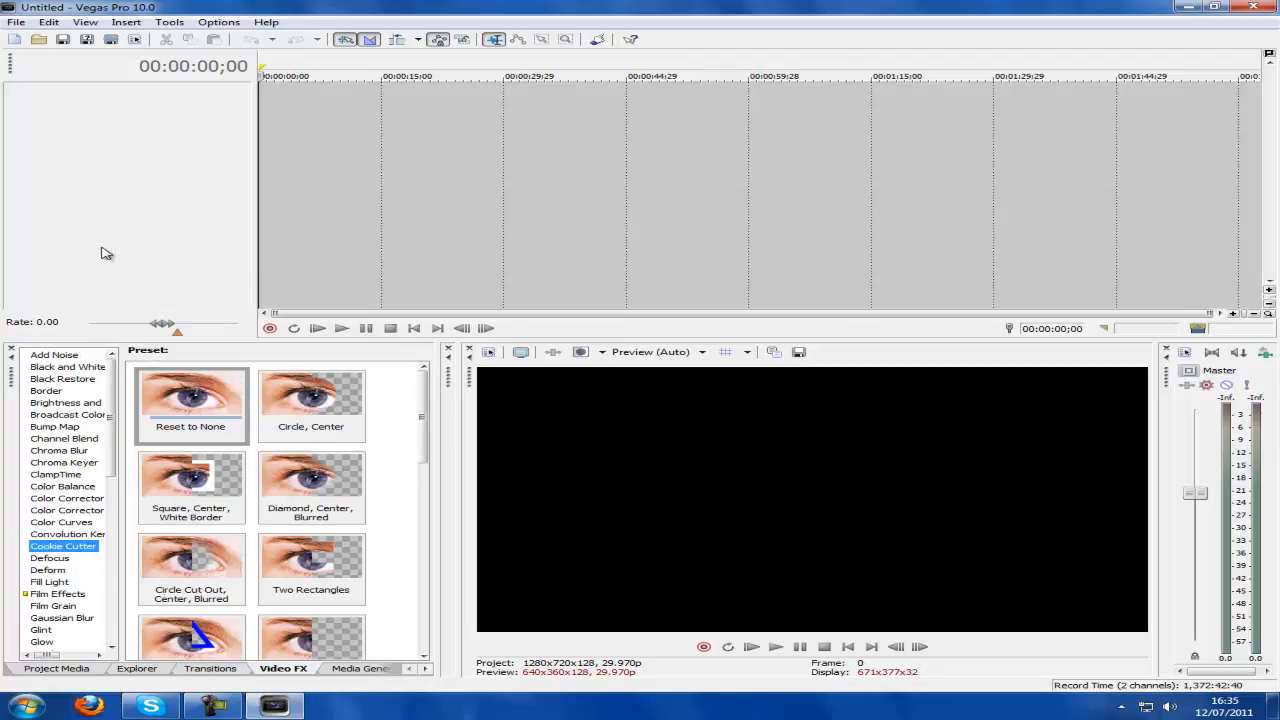
pyautogui.click(40, 452)
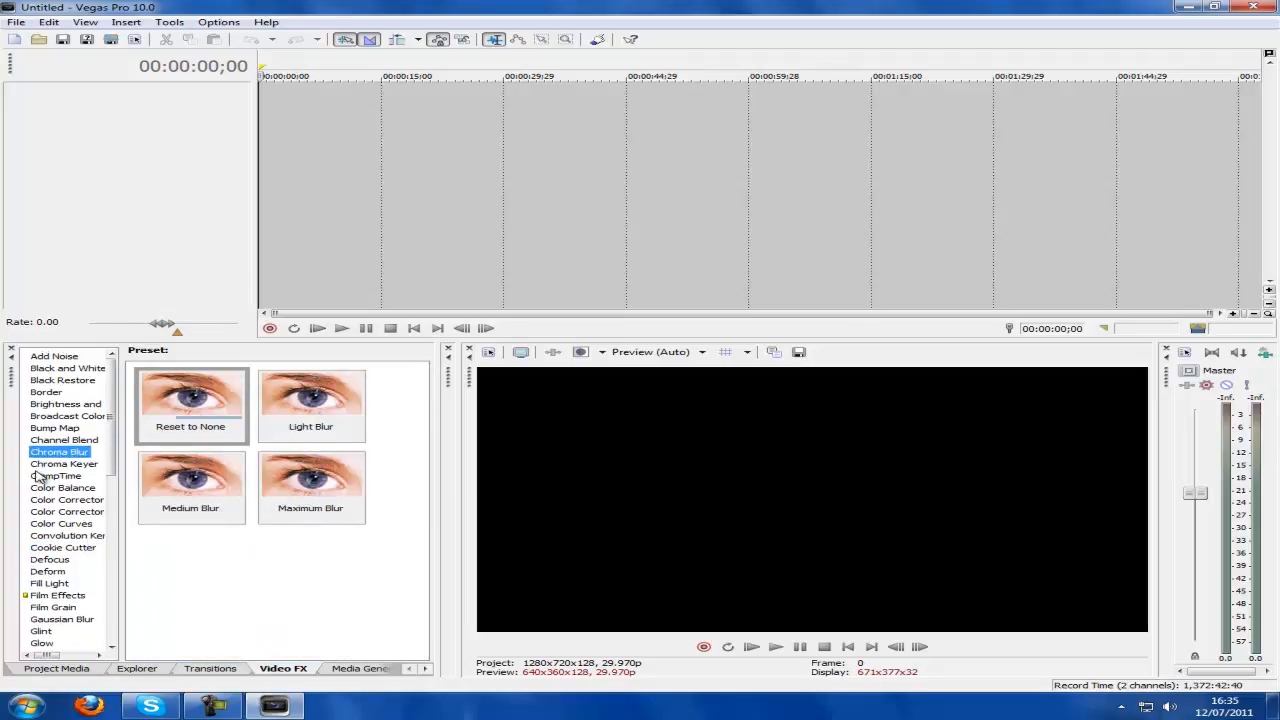
pyautogui.click(62, 440)
pyautogui.click(62, 453)
# Search the computer for crystal and try to add the crystal 6 video to the empty timeline.
pyautogui.press('super')
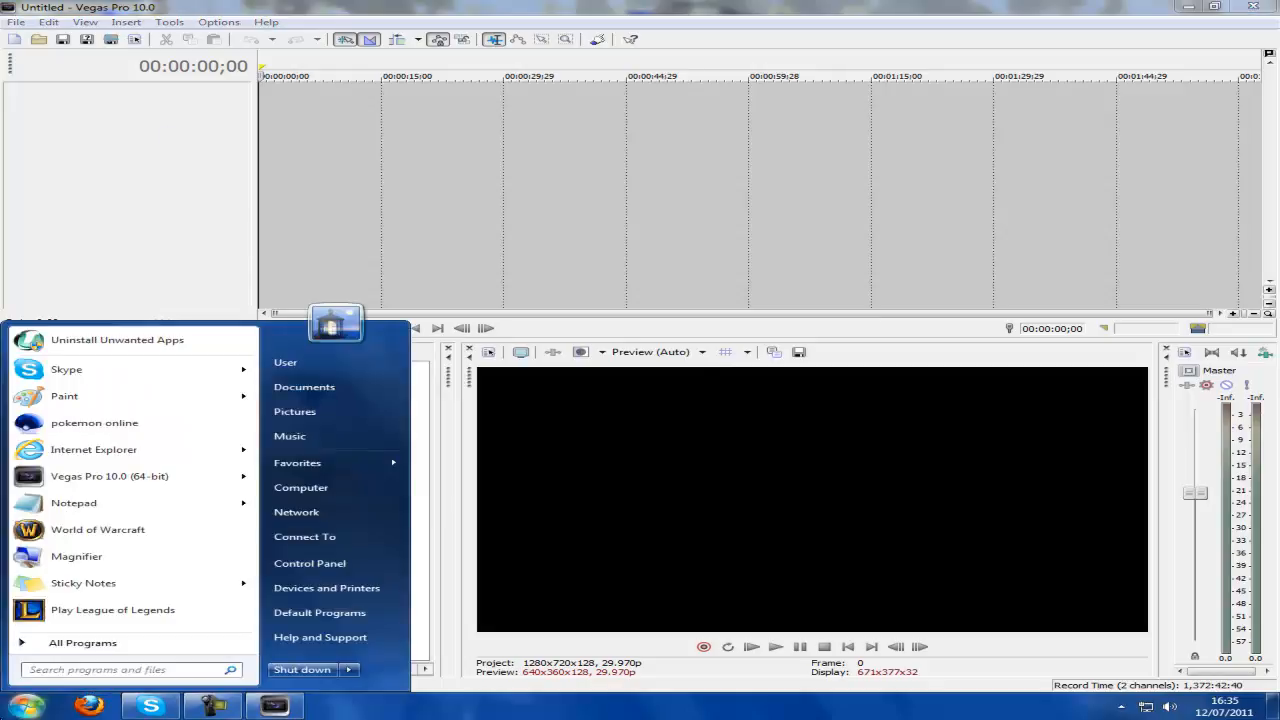
pyautogui.write('crysta')
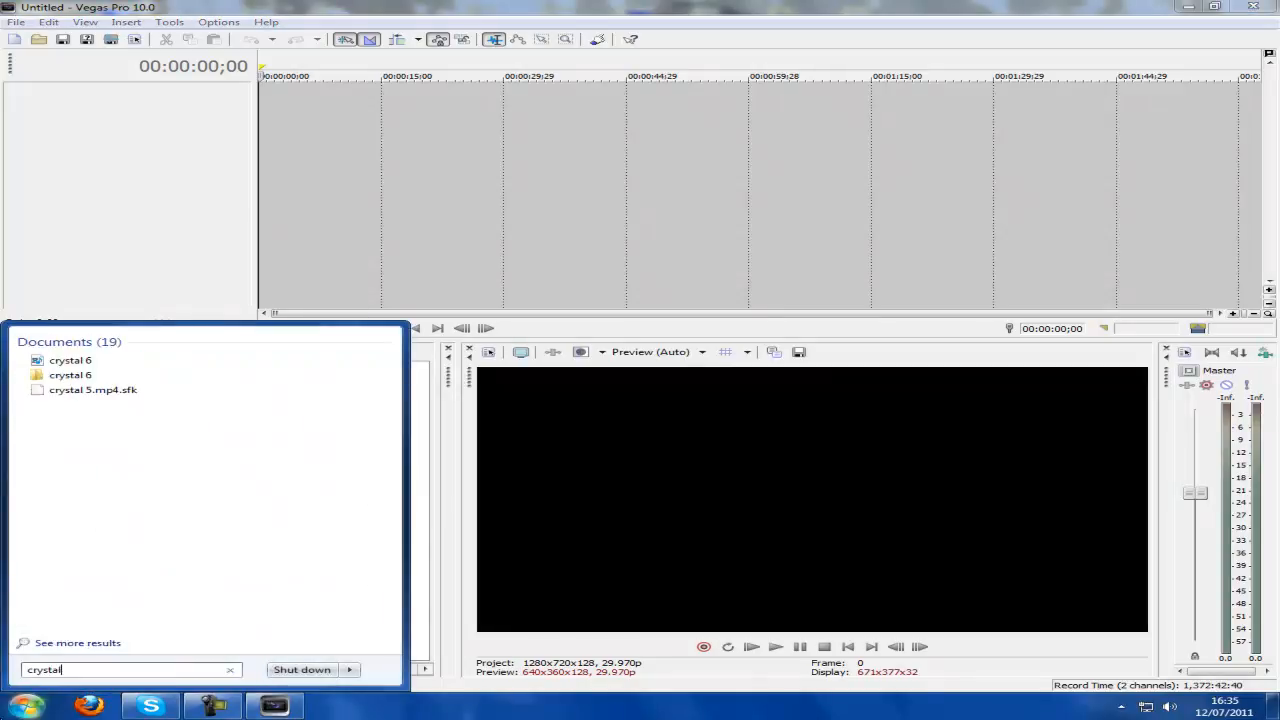
pyautogui.write('l')
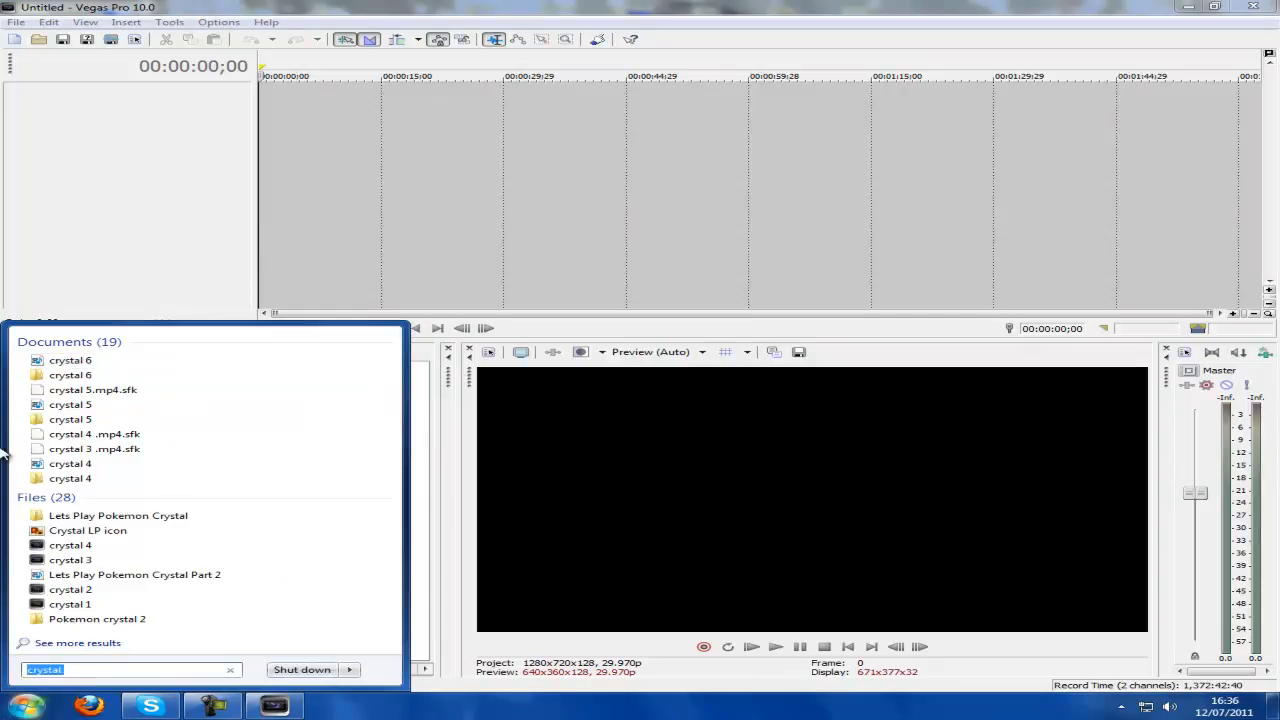
pyautogui.moveTo(106, 362); pyautogui.dragTo(272, 131)
pyautogui.moveTo(153, 362); pyautogui.dragTo(323, 196)
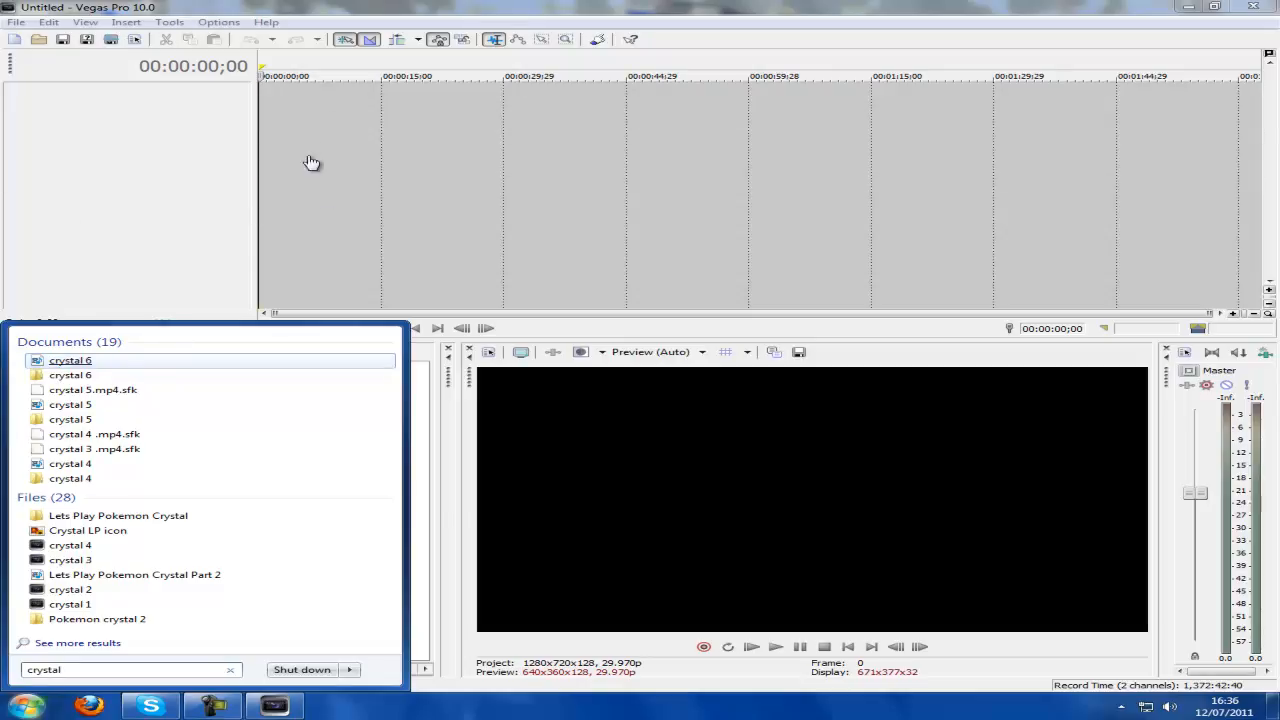
pyautogui.click(109, 223)
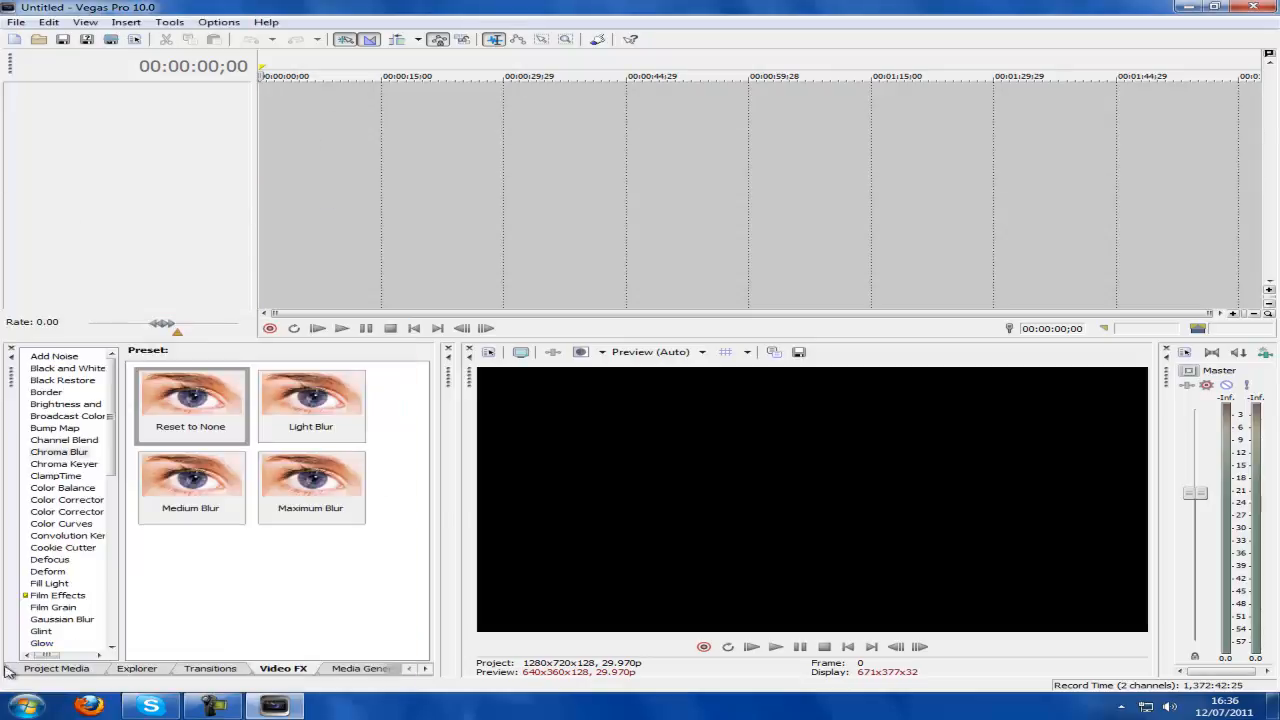
pyautogui.click(27, 706)
pyautogui.click(286, 362)
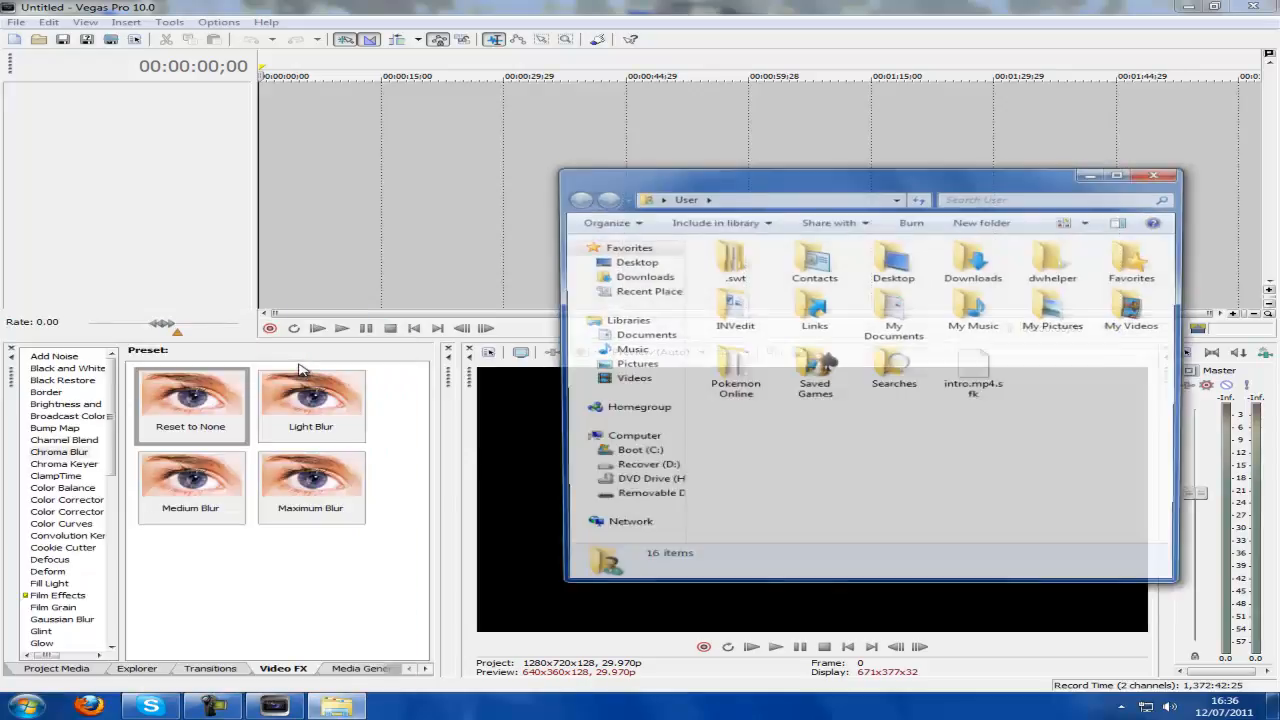
pyautogui.click(1158, 178)
# Search the computer for crystal 6 and add that video with its audio to the start of the timeline.
pyautogui.press('super')
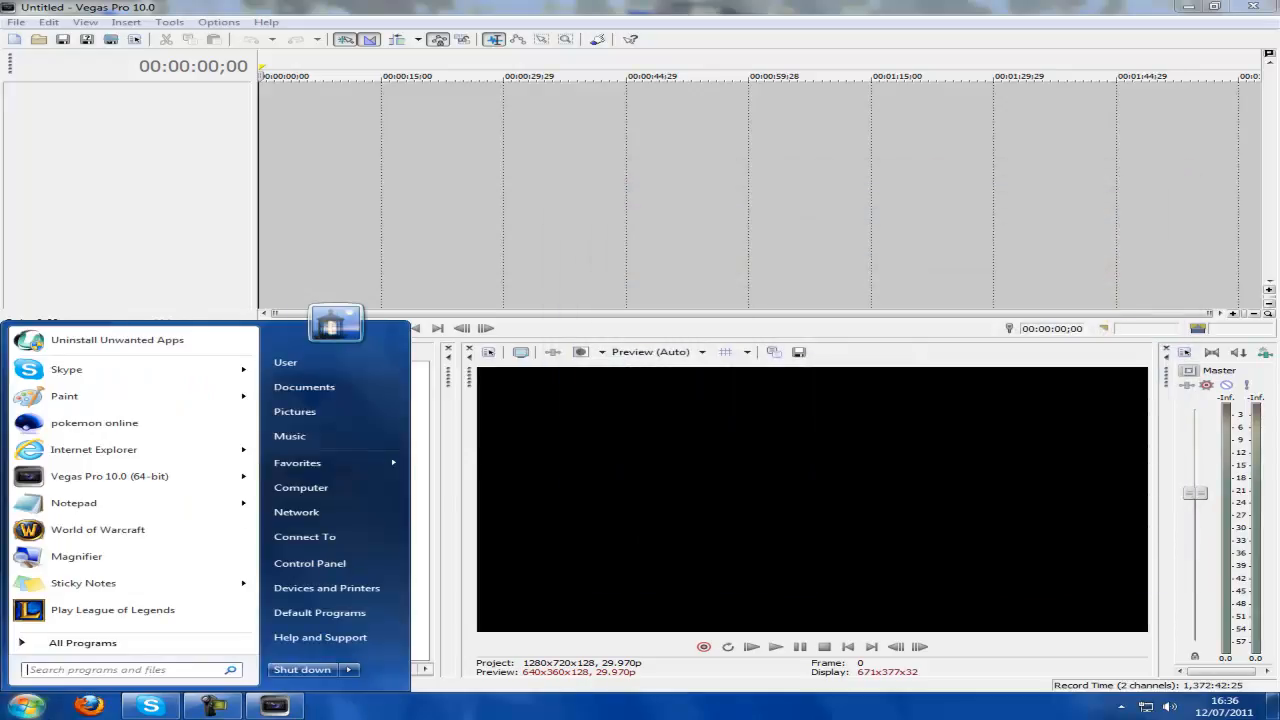
pyautogui.write('crystal 6')
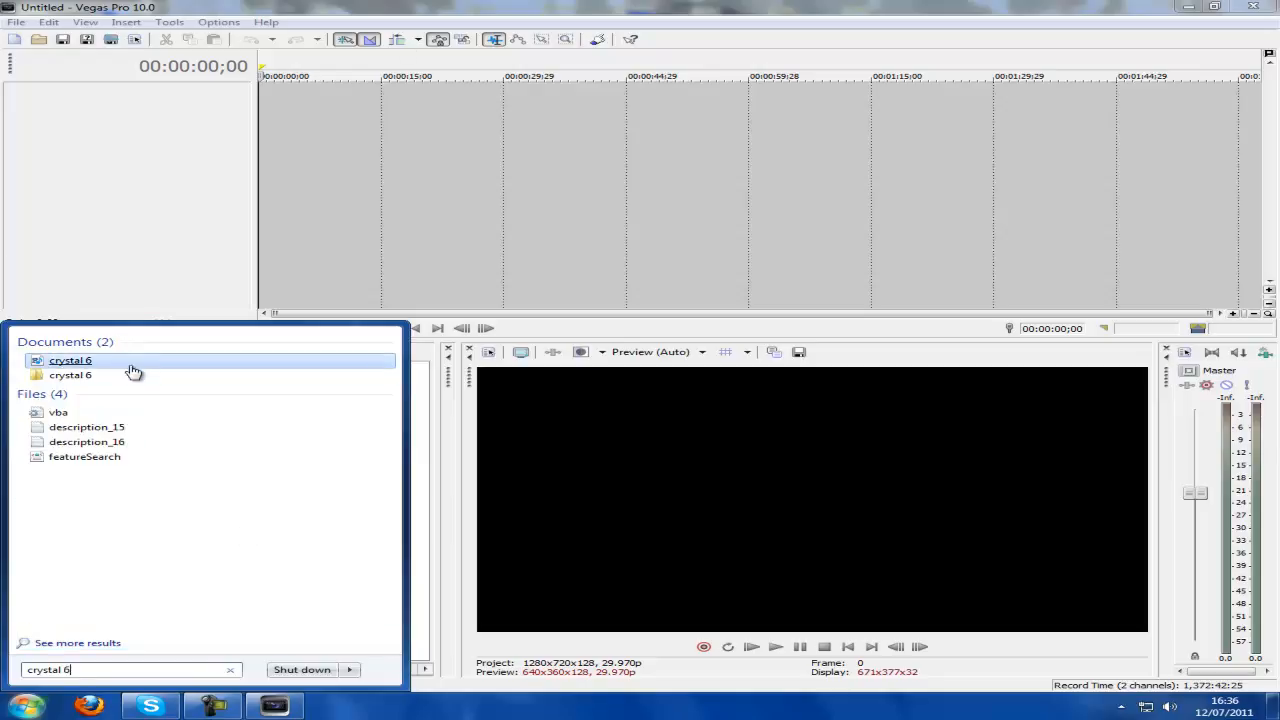
pyautogui.moveTo(134, 366); pyautogui.dragTo(240, 165)
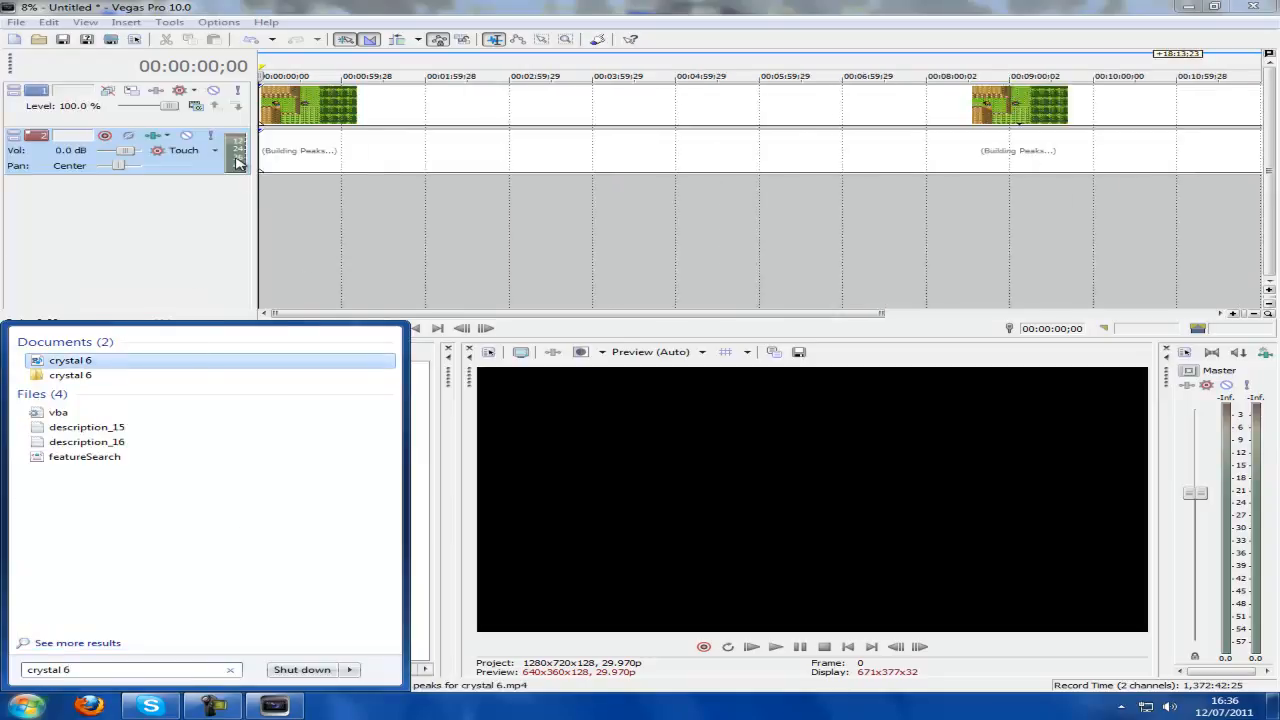
pyautogui.click(66, 272)
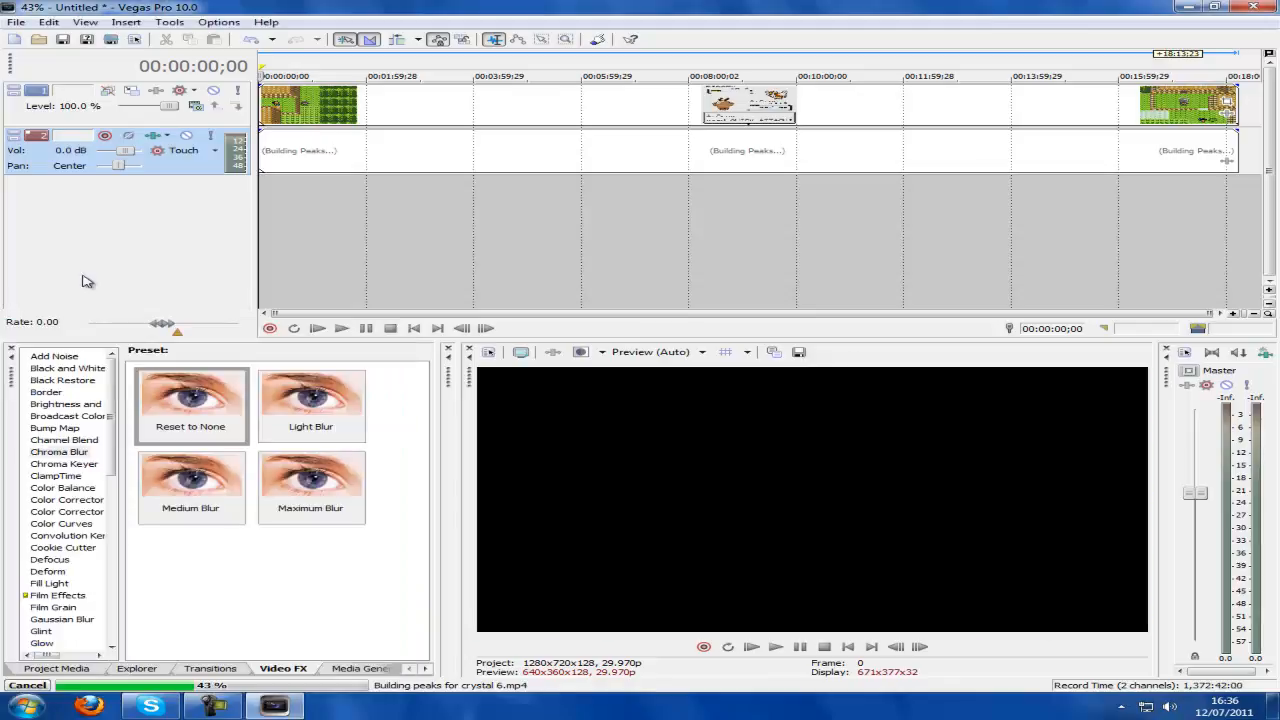
pyautogui.moveTo(260, 160); pyautogui.dragTo(8, 98)
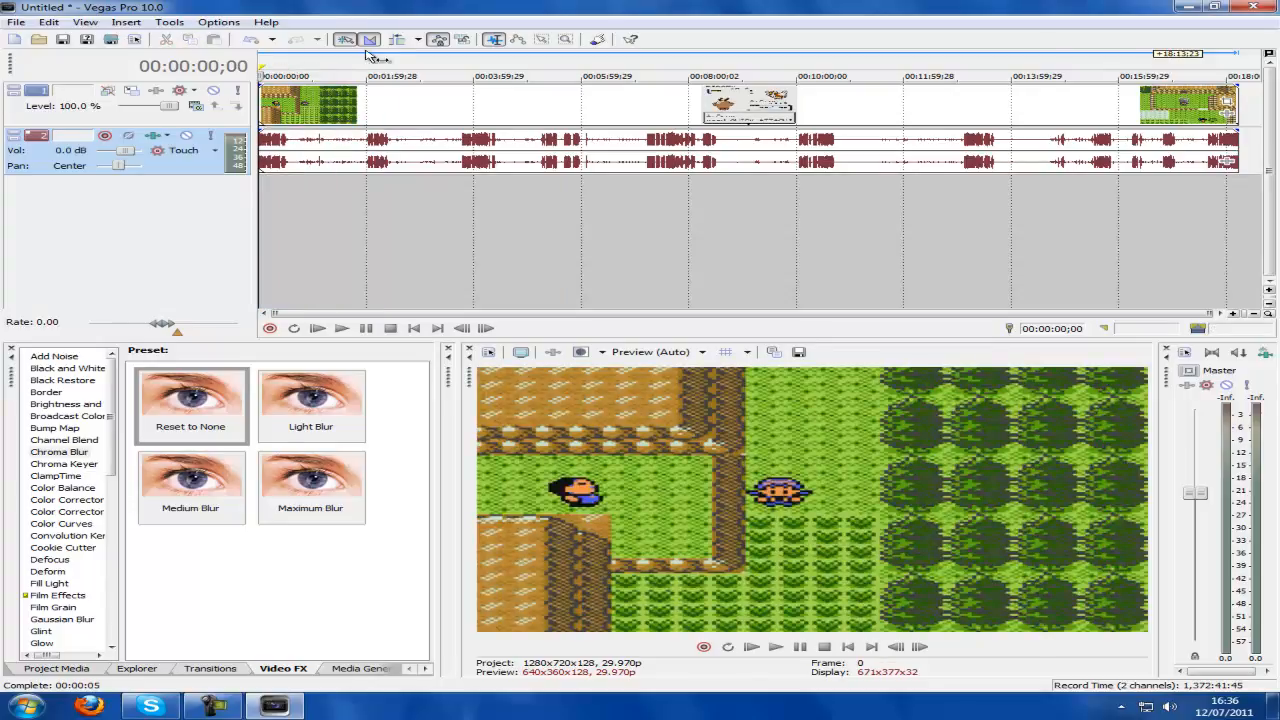
pyautogui.moveTo(270, 55)
pyautogui.mouseDown()
pyautogui.moveTo(1097, 55)
pyautogui.moveTo(268, 55)
pyautogui.mouseUp()
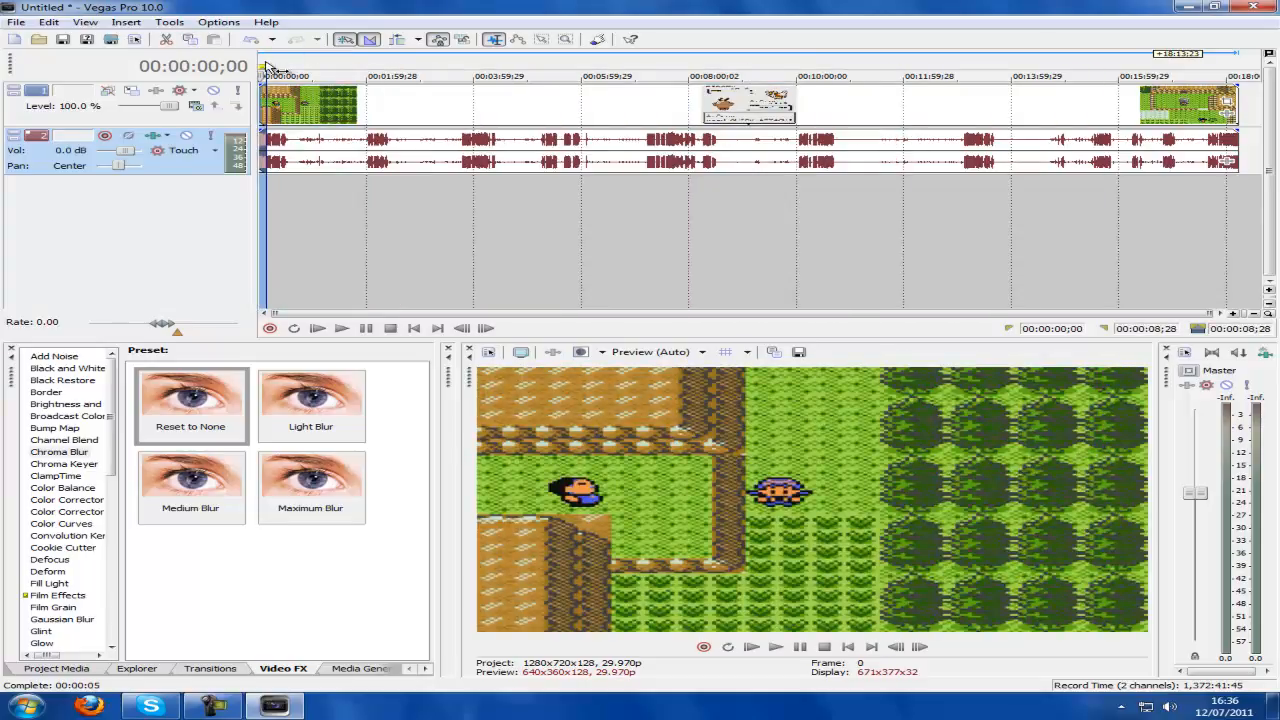
pyautogui.scroll(15, 466, 90)
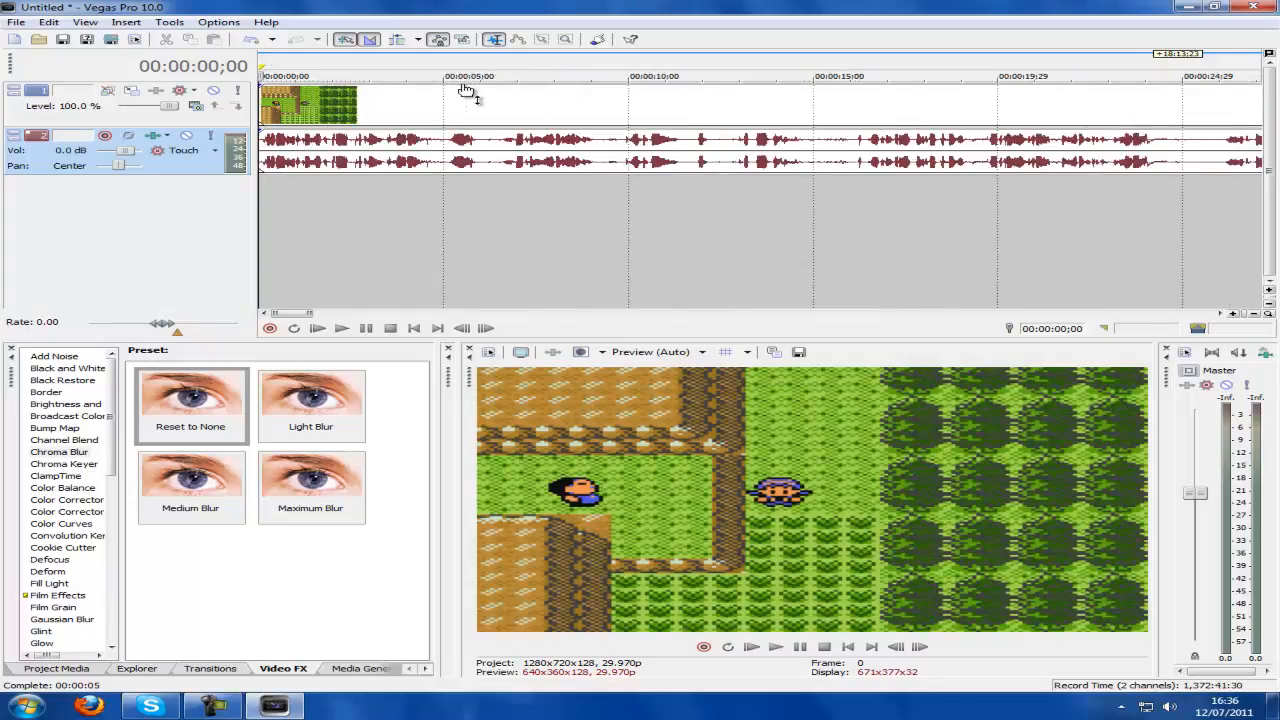
pyautogui.scroll(-9, 466, 90)
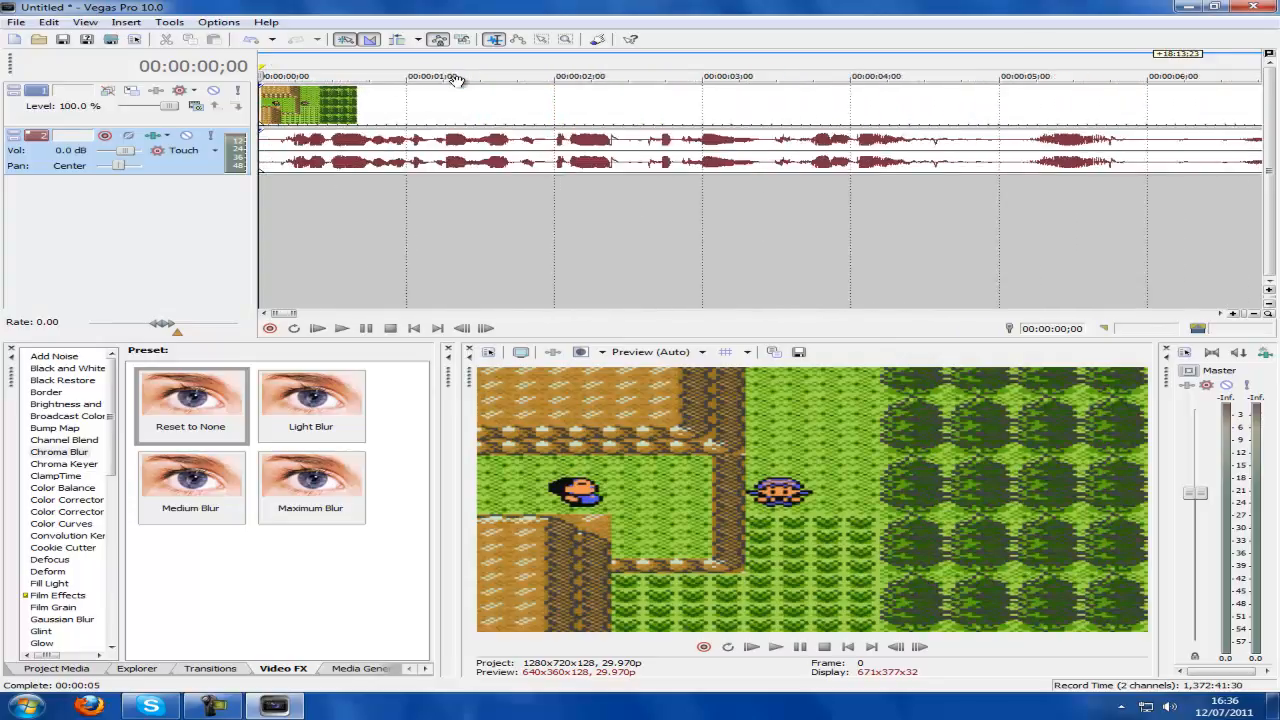
pyautogui.scroll(-6, 455, 80)
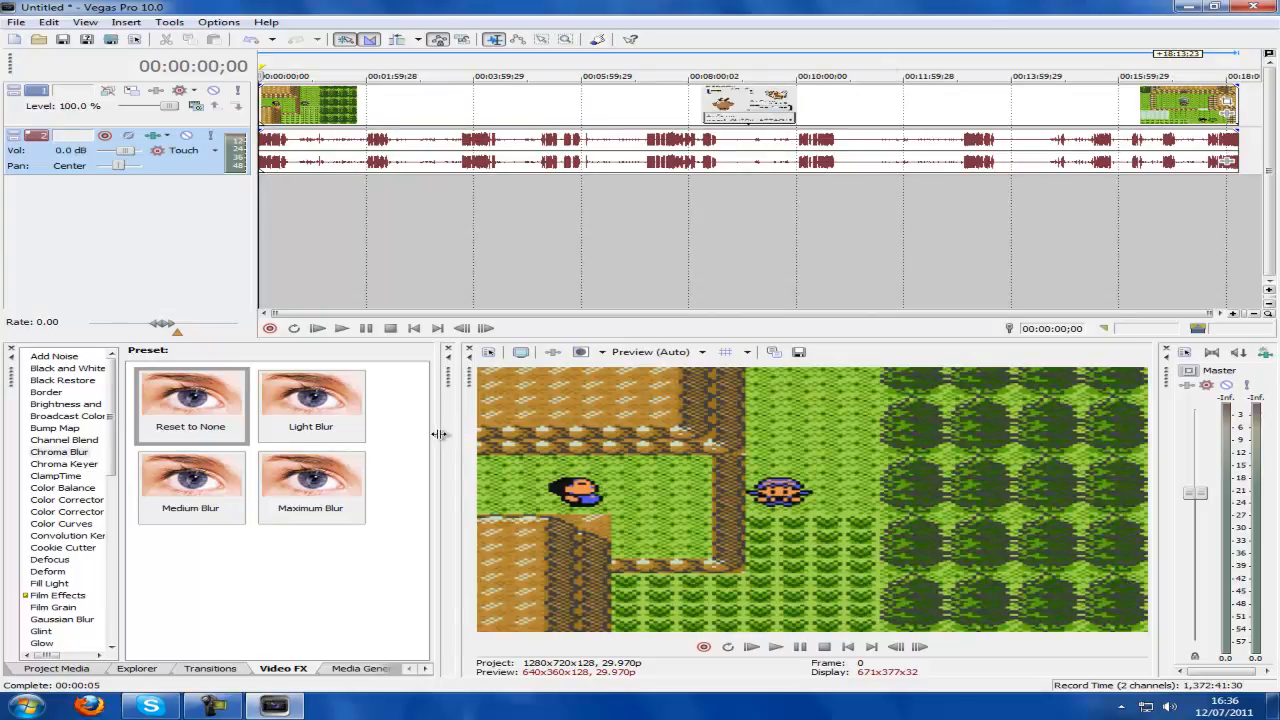
# Narrow the video effects pane to give the video preview more width.
pyautogui.moveTo(436, 437); pyautogui.dragTo(421, 464)
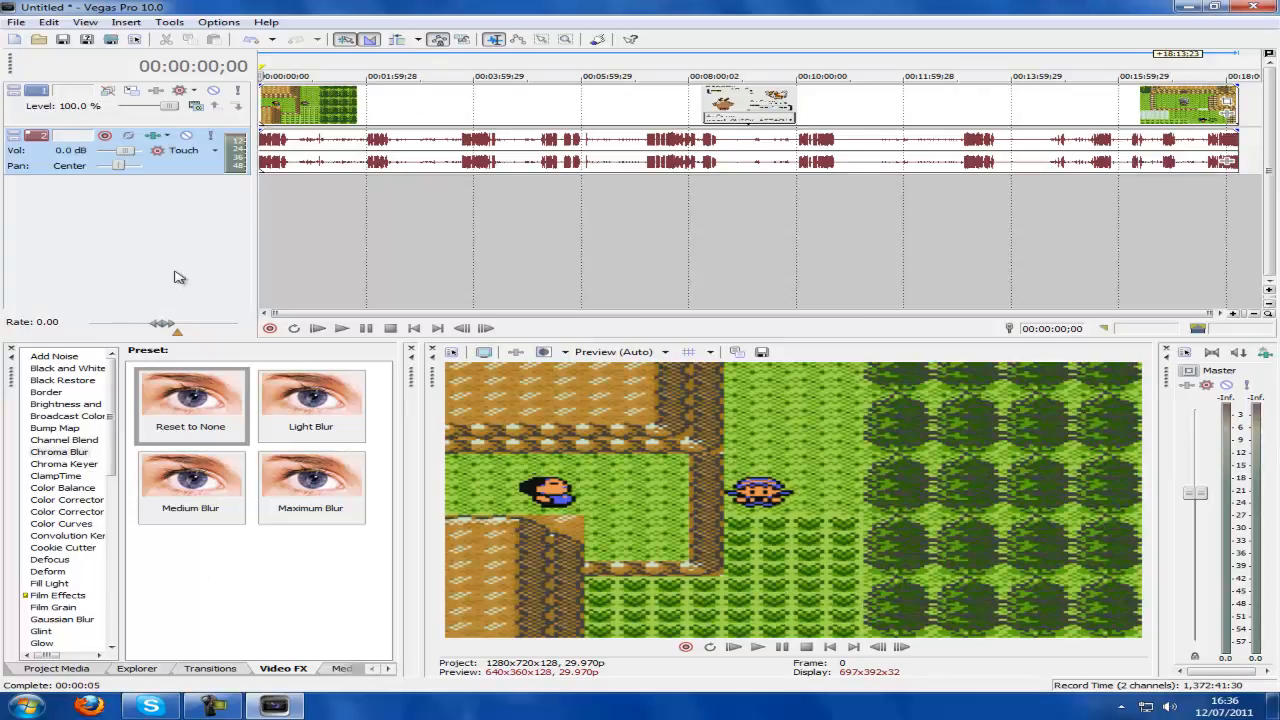
# Set the project's frame rate to 30 fps in the project properties.
pyautogui.click(113, 42)
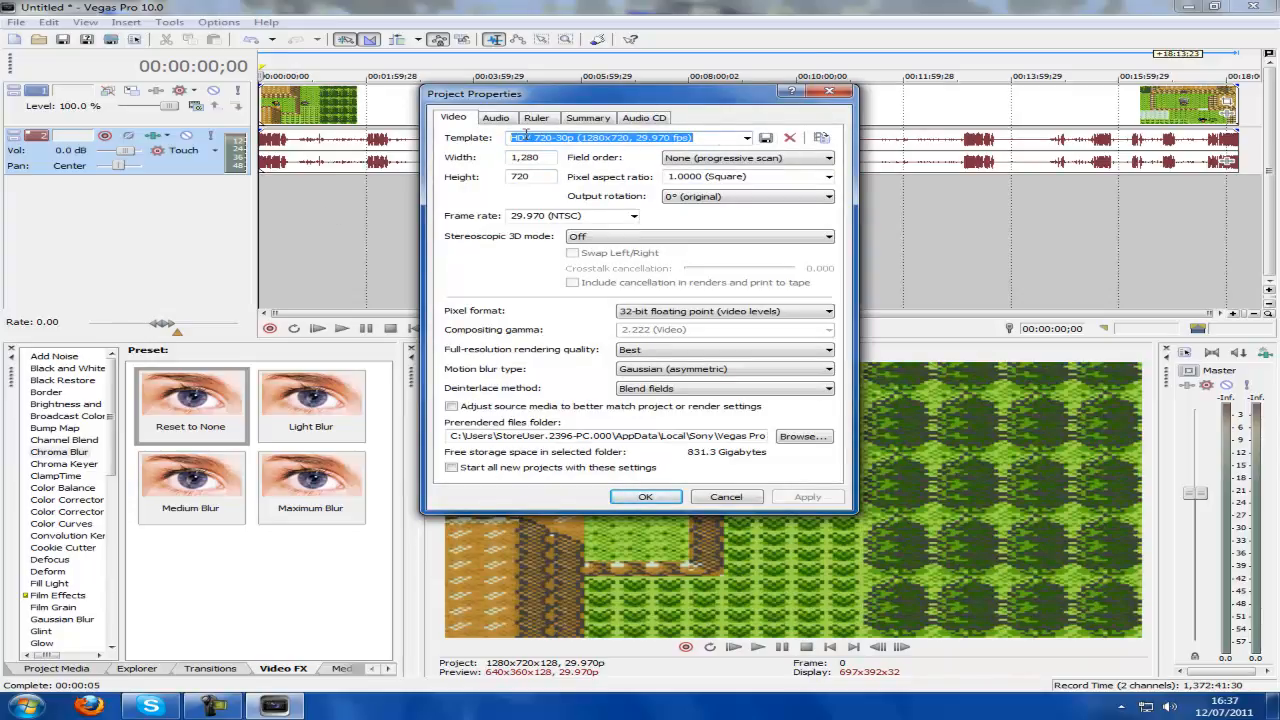
pyautogui.moveTo(519, 137); pyautogui.dragTo(696, 150)
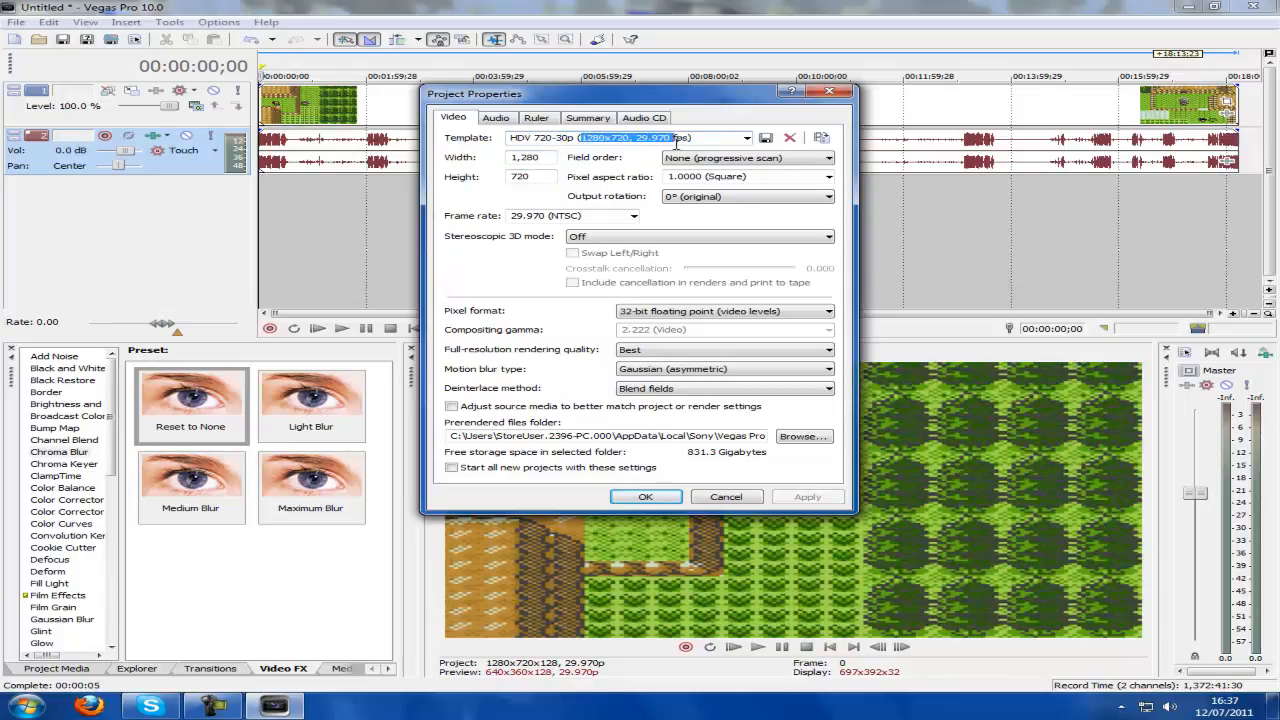
pyautogui.moveTo(692, 138); pyautogui.dragTo(742, 141)
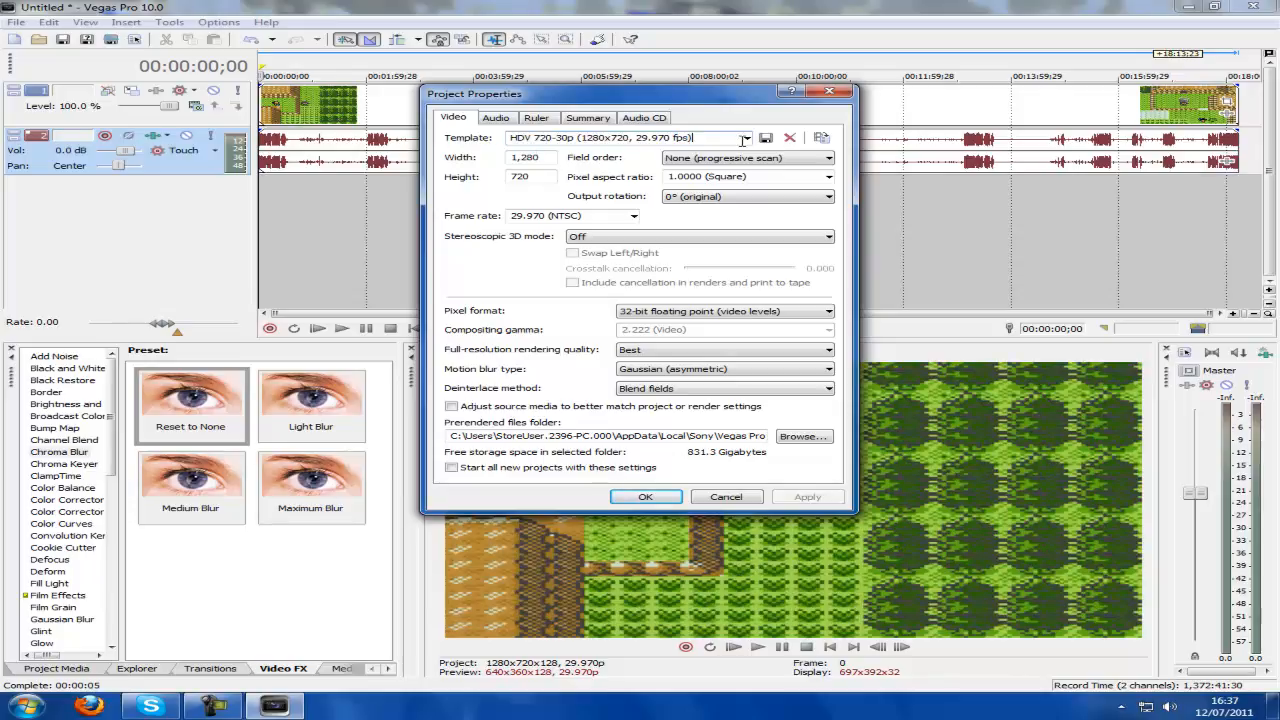
pyautogui.click(587, 212)
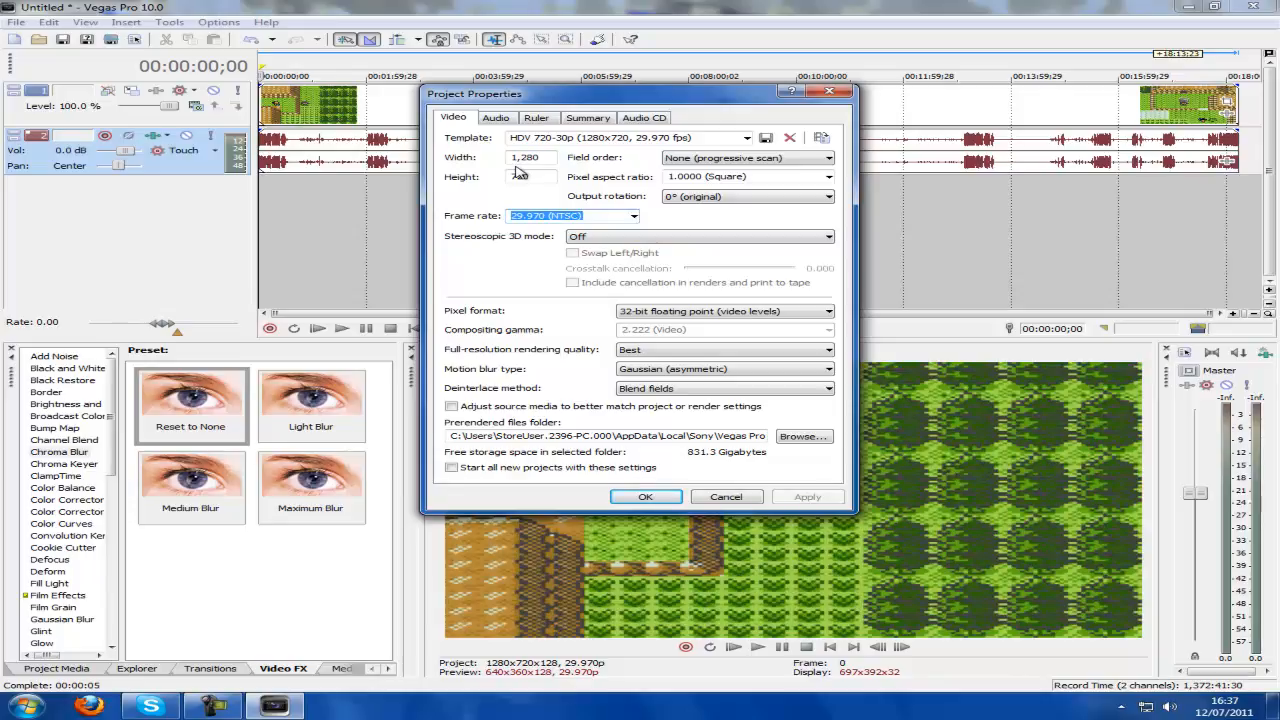
pyautogui.write('30')
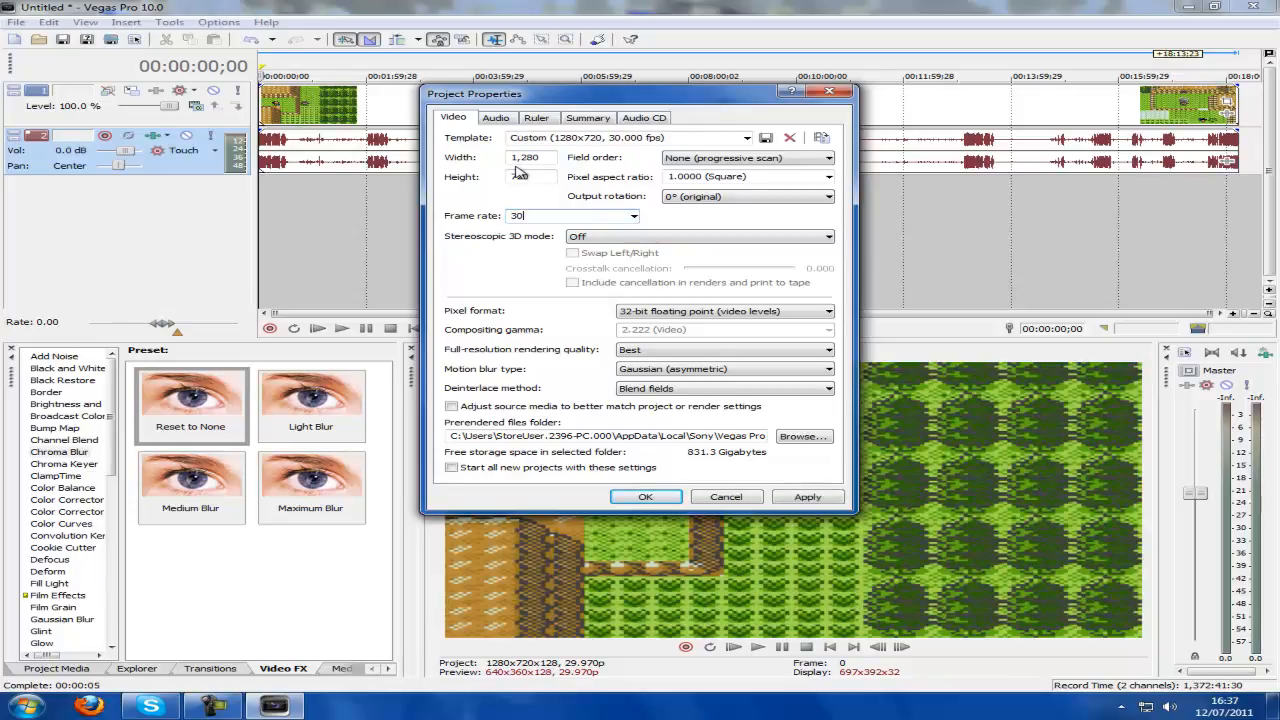
pyautogui.press('Return')
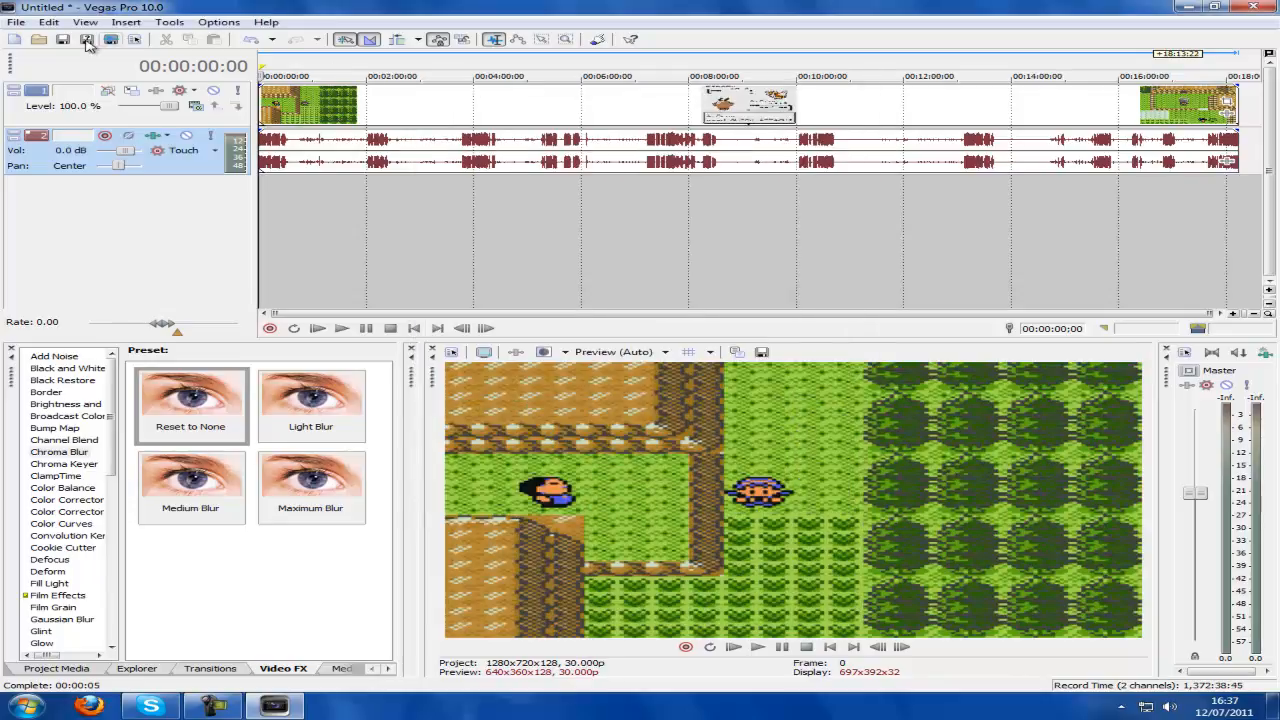
# Reopen the project properties and set the frame rate to 29.970 (NTSC).
pyautogui.click(134, 39)
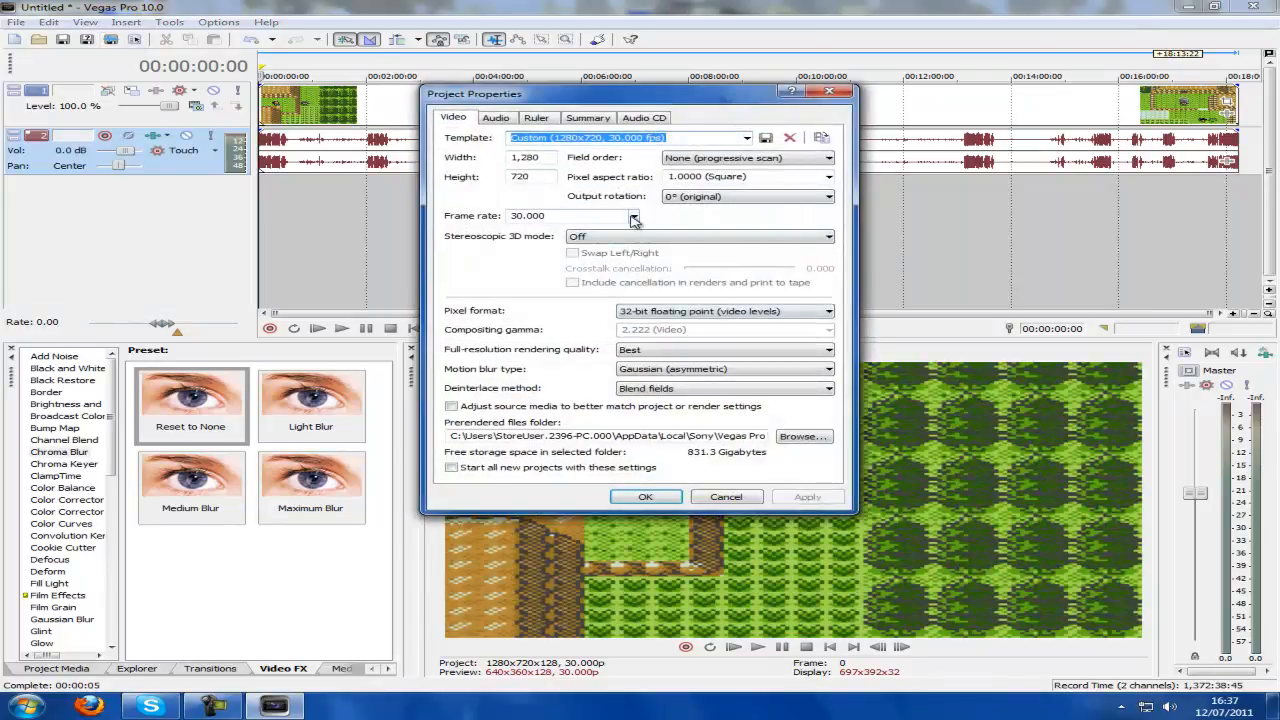
pyautogui.click(633, 216)
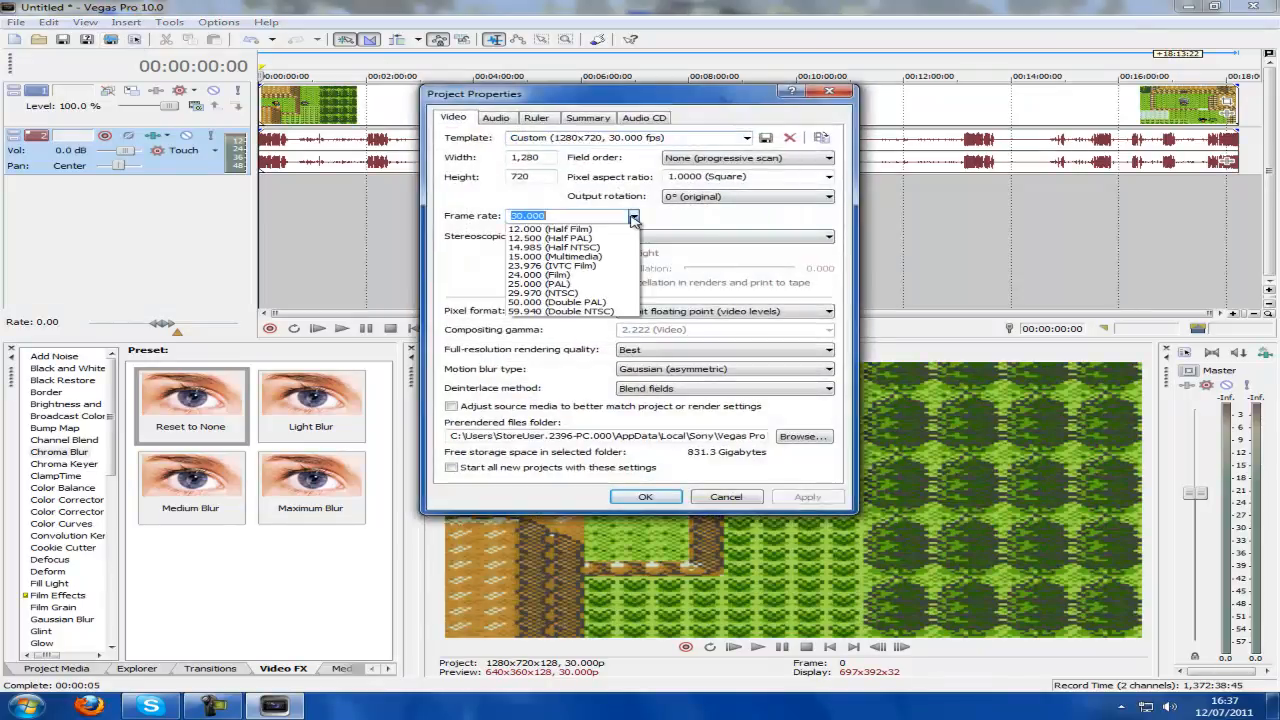
pyautogui.click(588, 293)
pyautogui.click(692, 137)
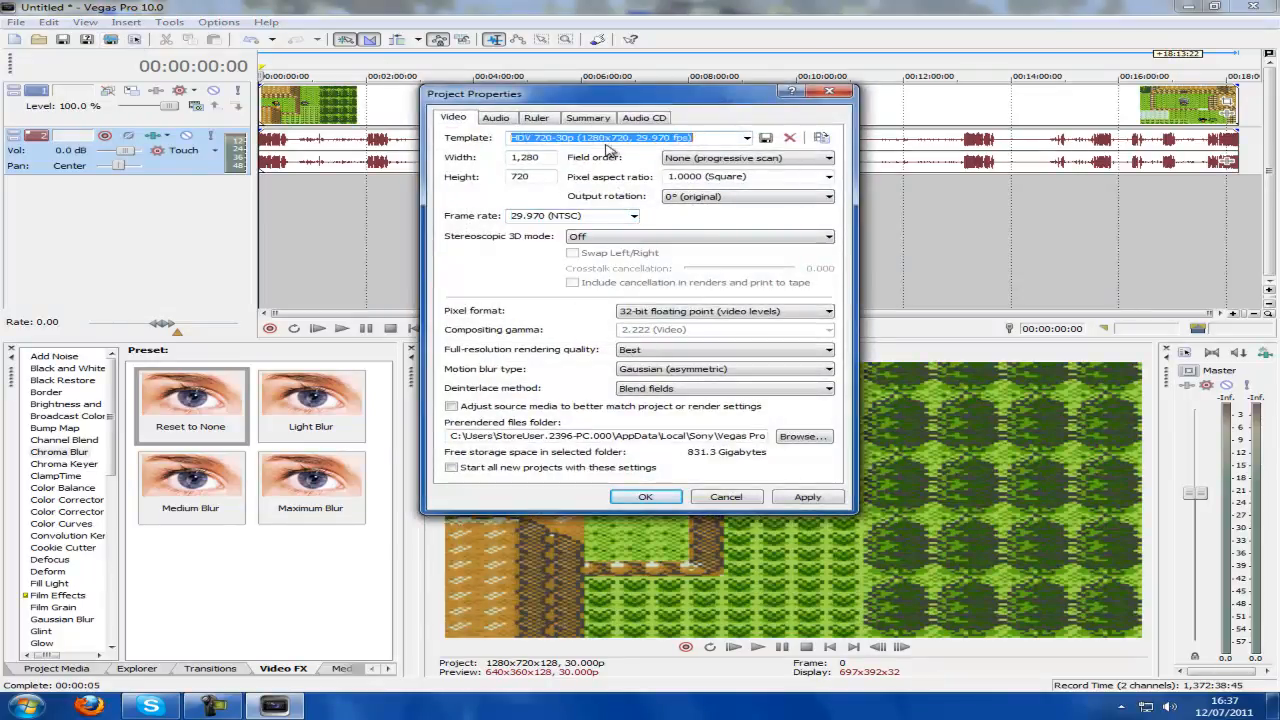
pyautogui.click(597, 215)
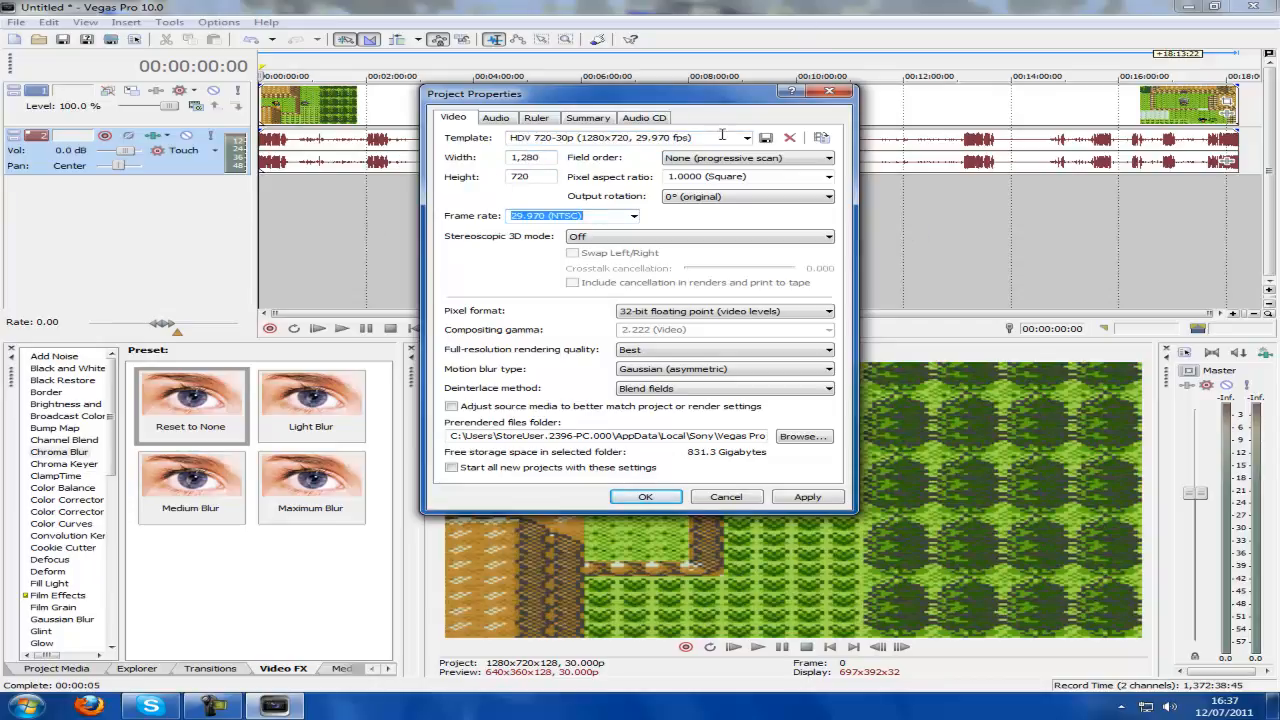
pyautogui.click(673, 139)
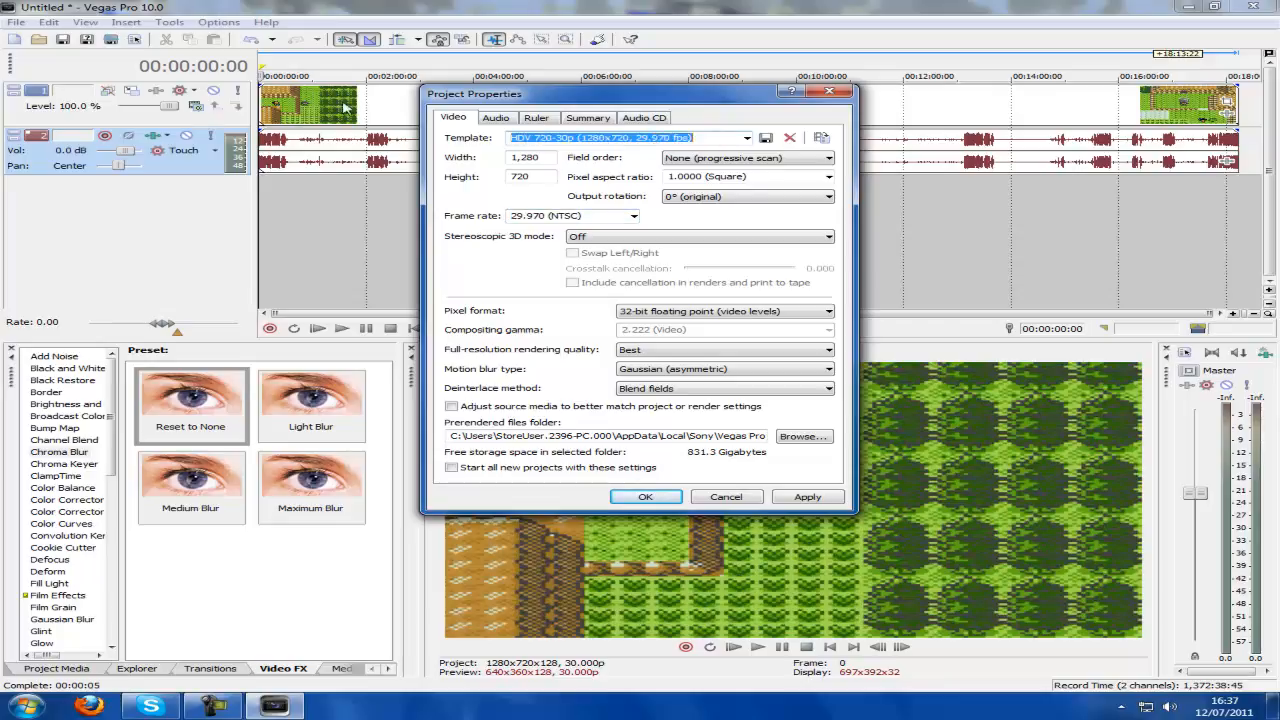
# Set the project's field order to Lower field first.
pyautogui.click(727, 158)
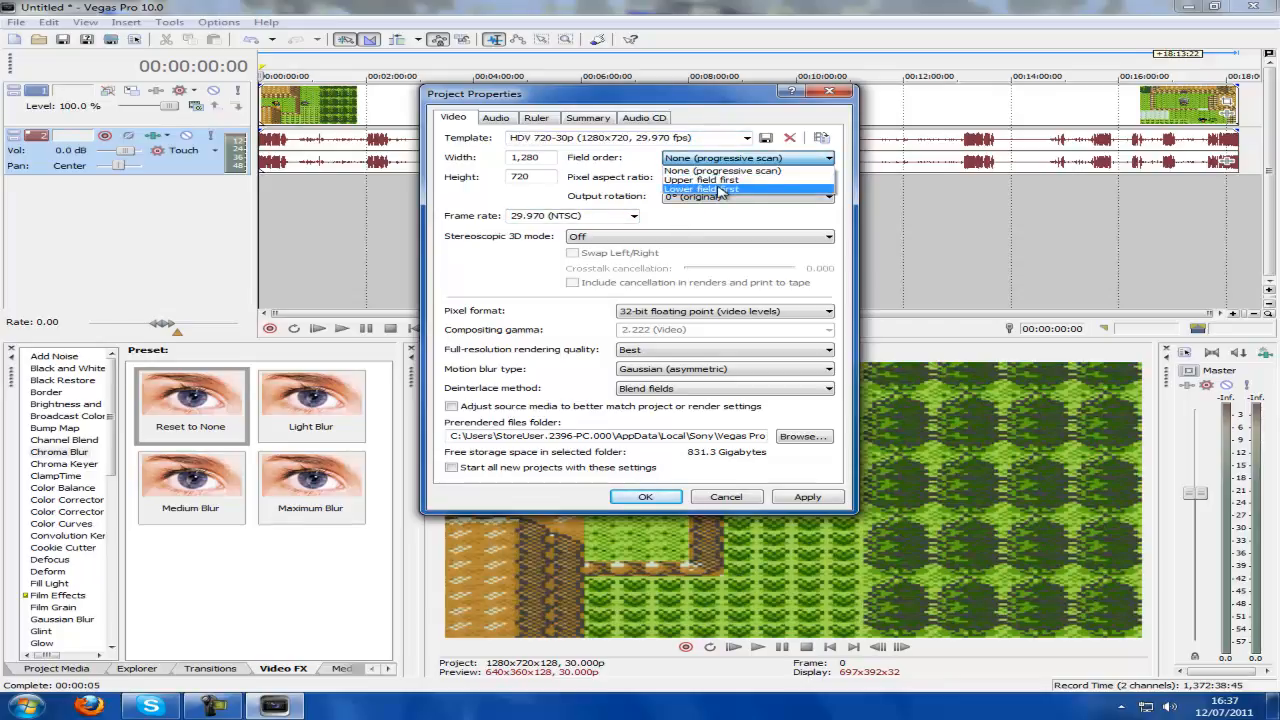
pyautogui.click(719, 189)
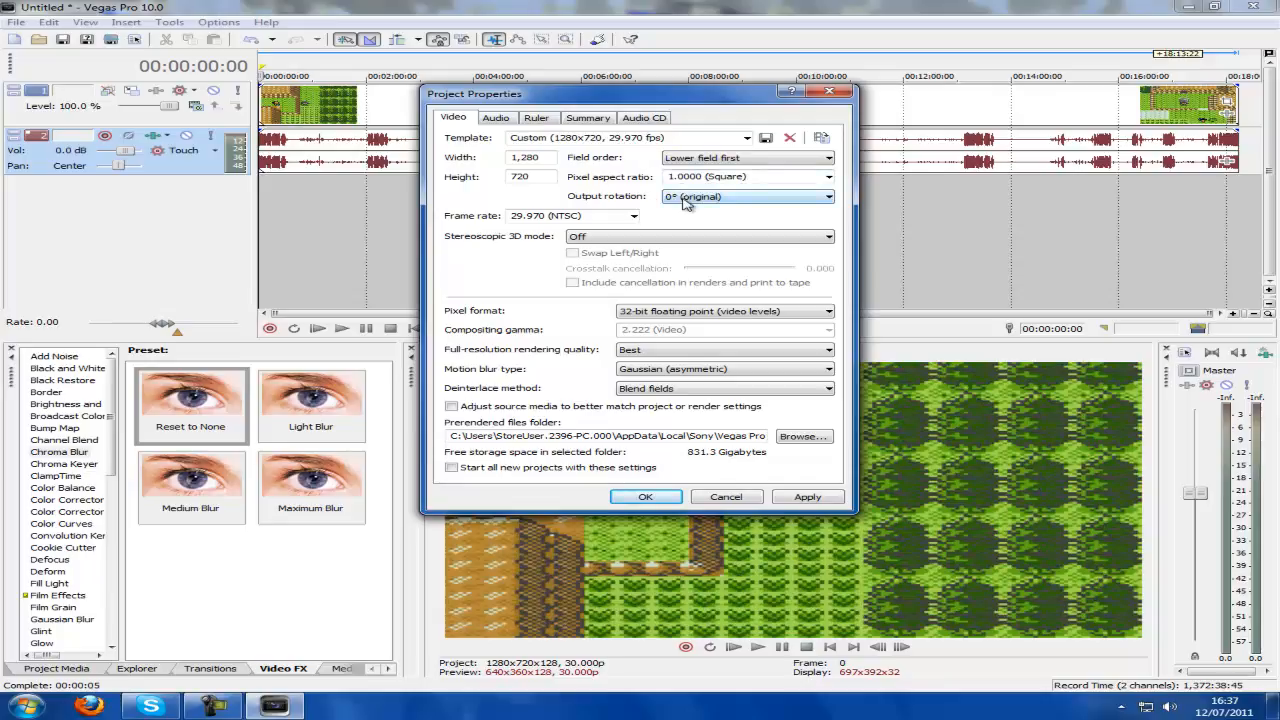
pyautogui.click(770, 180)
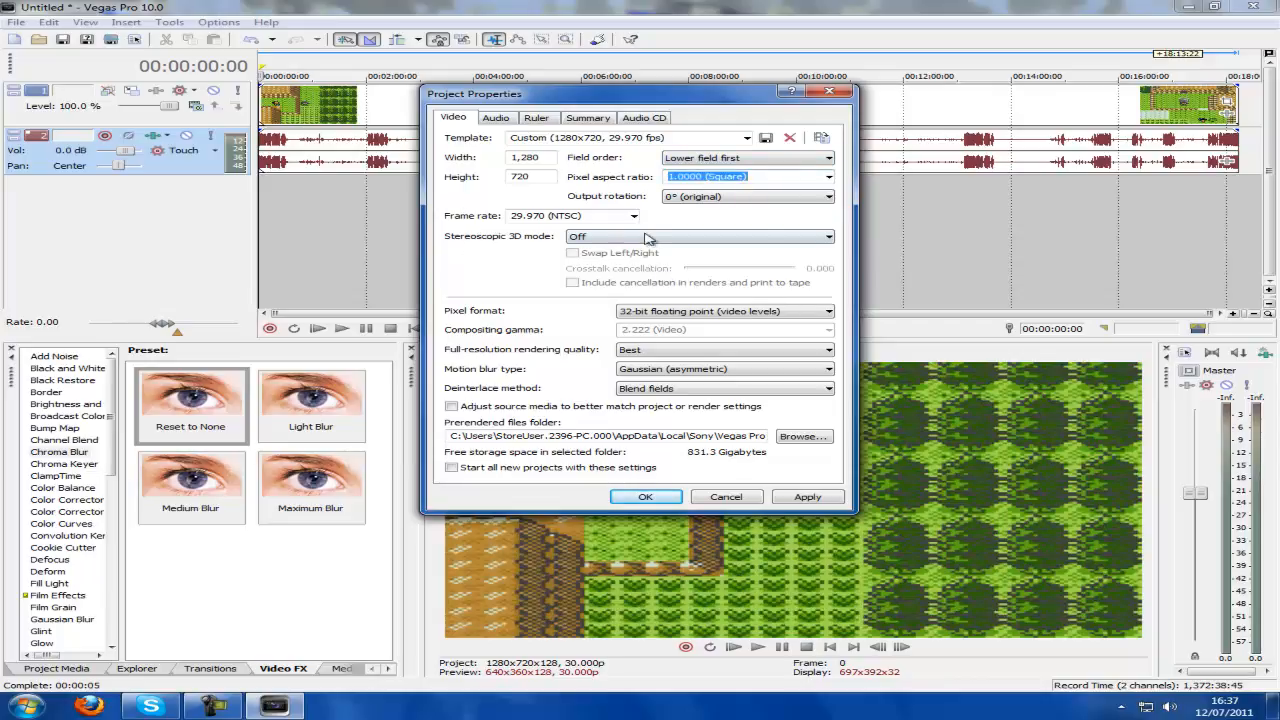
# Set the project's pixel format to 8-bit and apply it.
pyautogui.click(652, 314)
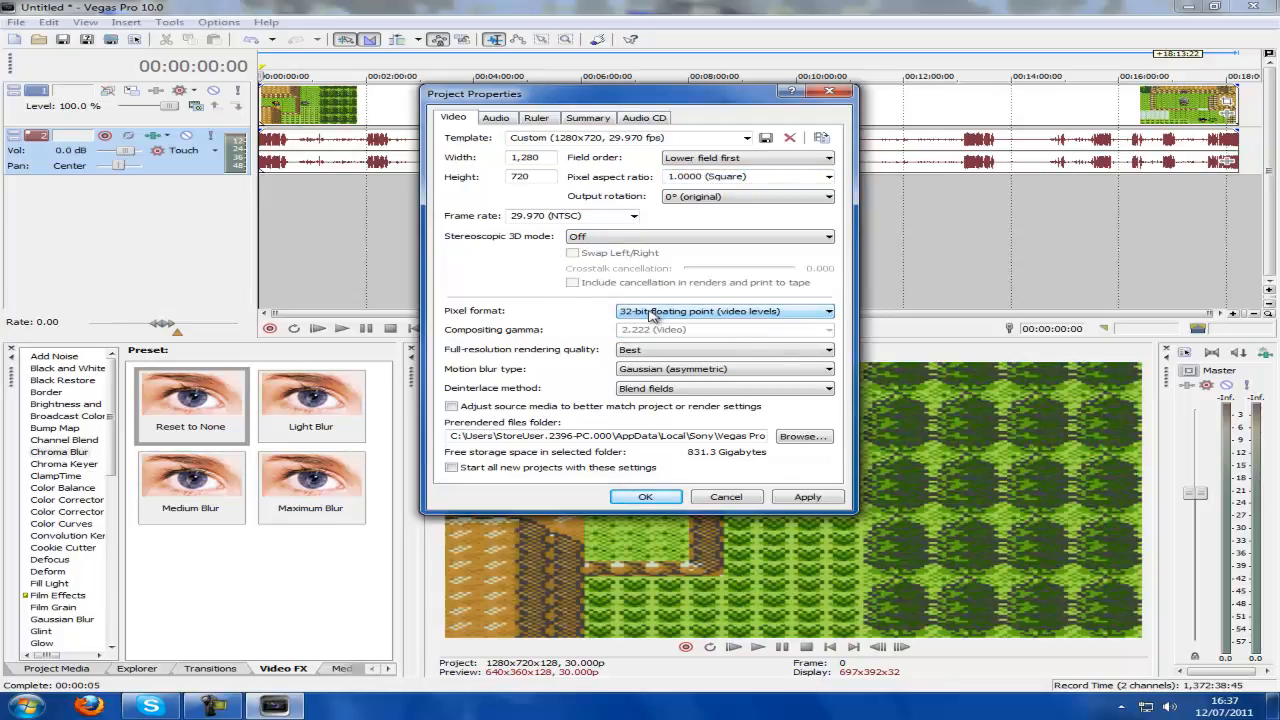
pyautogui.click(648, 324)
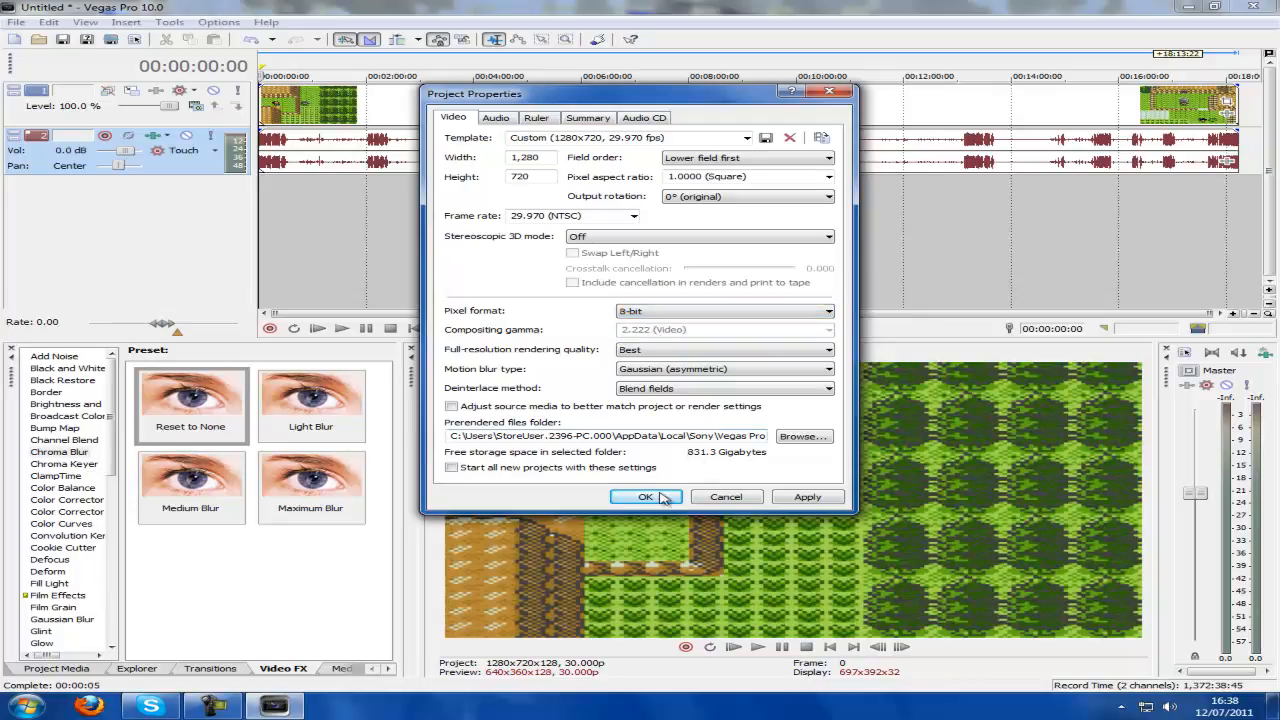
pyautogui.click(810, 498)
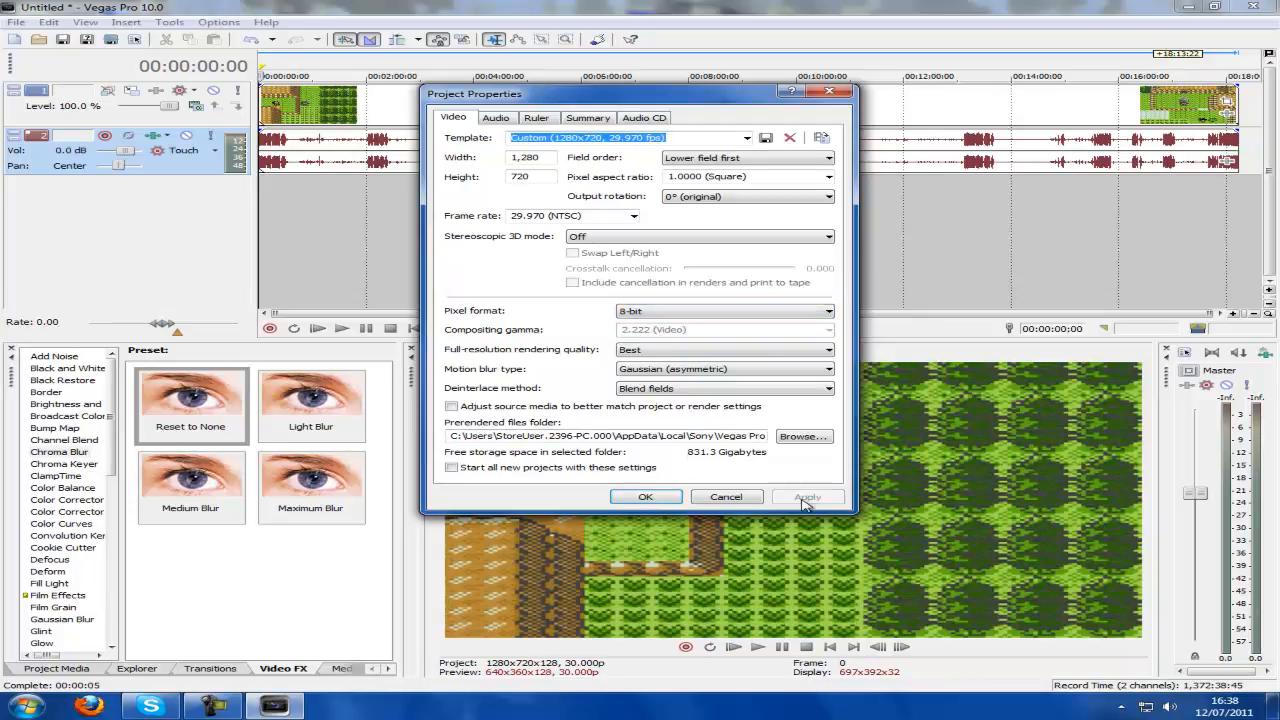
# Set the project's pixel format to 32-bit floating point (video levels) and apply it.
pyautogui.click(672, 313)
pyautogui.click(675, 333)
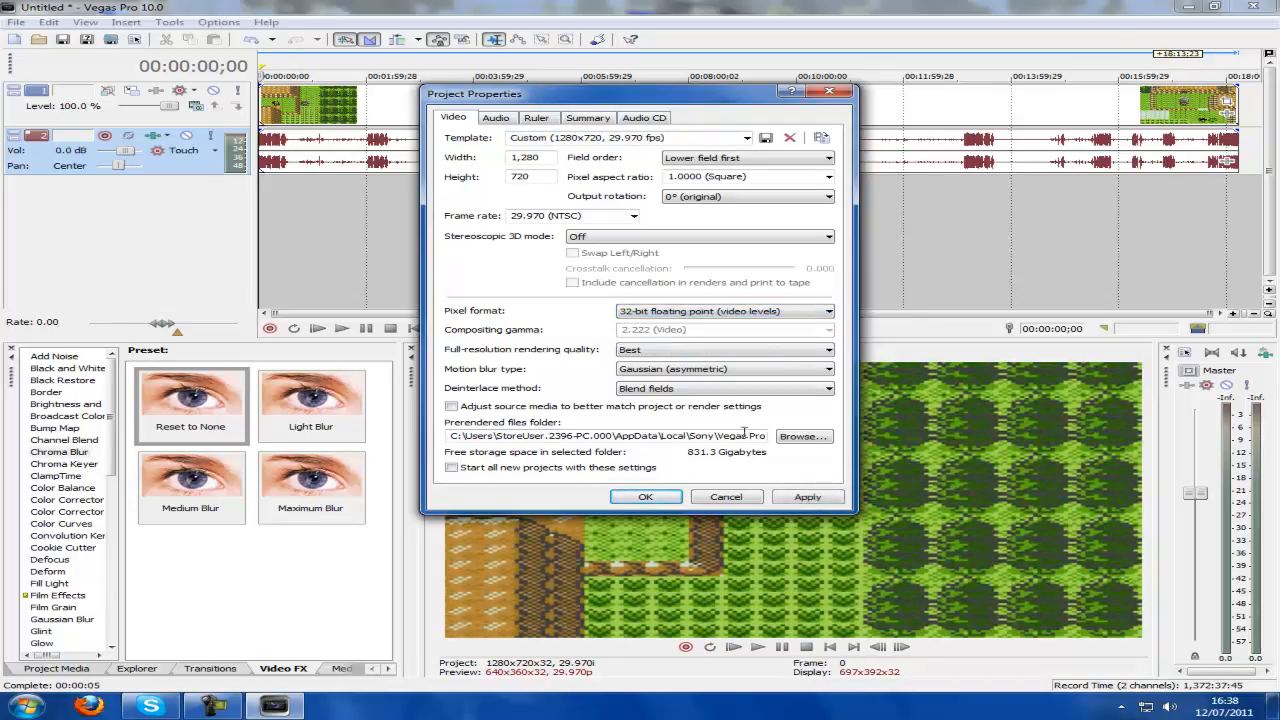
pyautogui.click(795, 498)
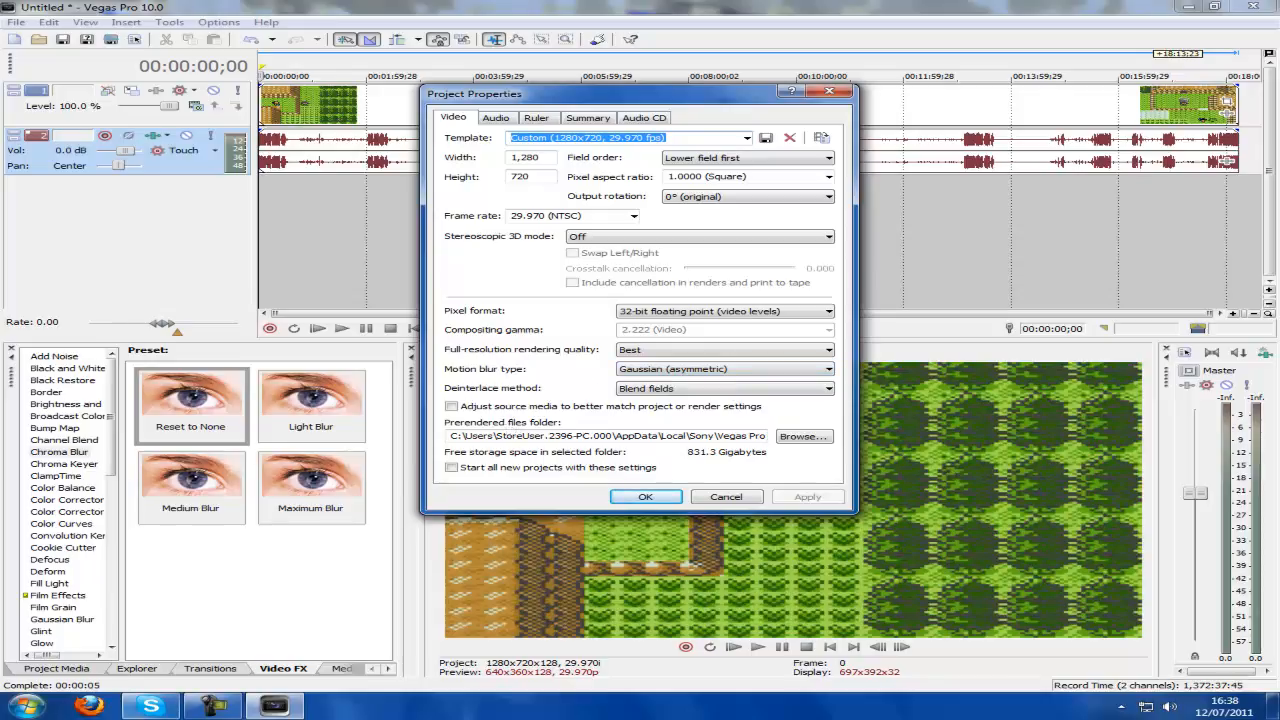
# Switch to Firefox and search Google for asymmetric.
pyautogui.click(88, 706)
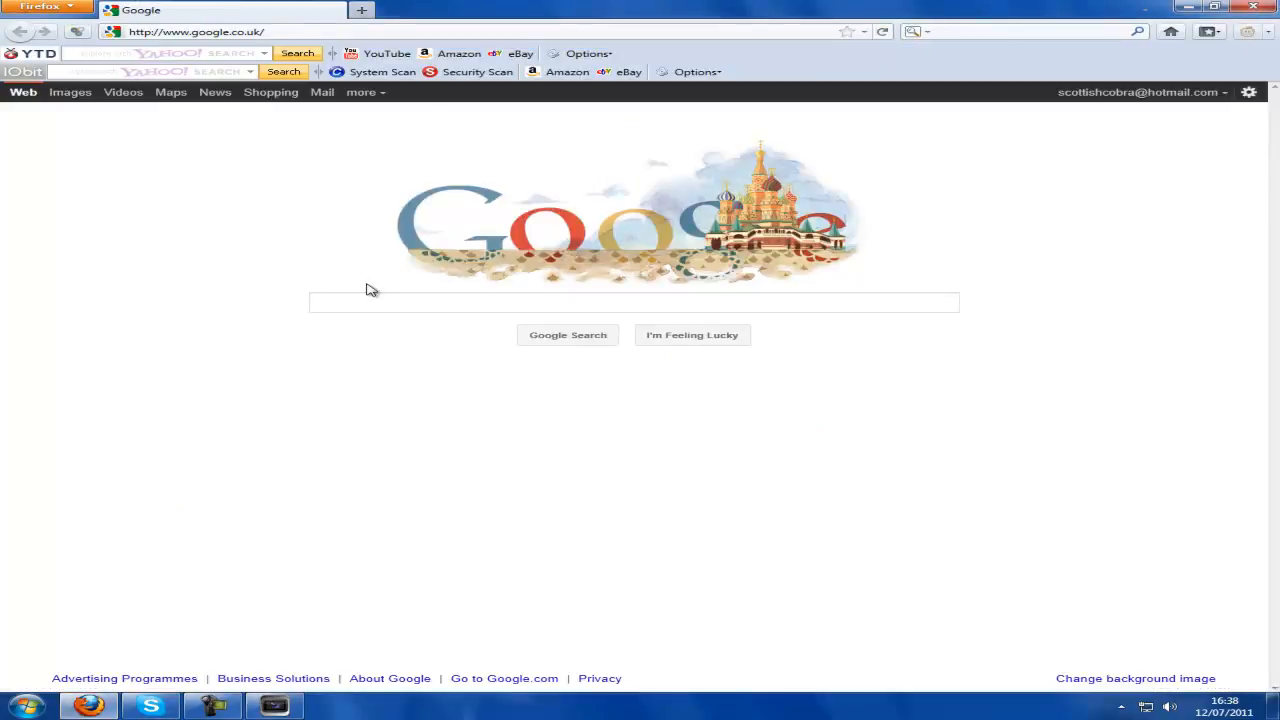
pyautogui.write('assymm')
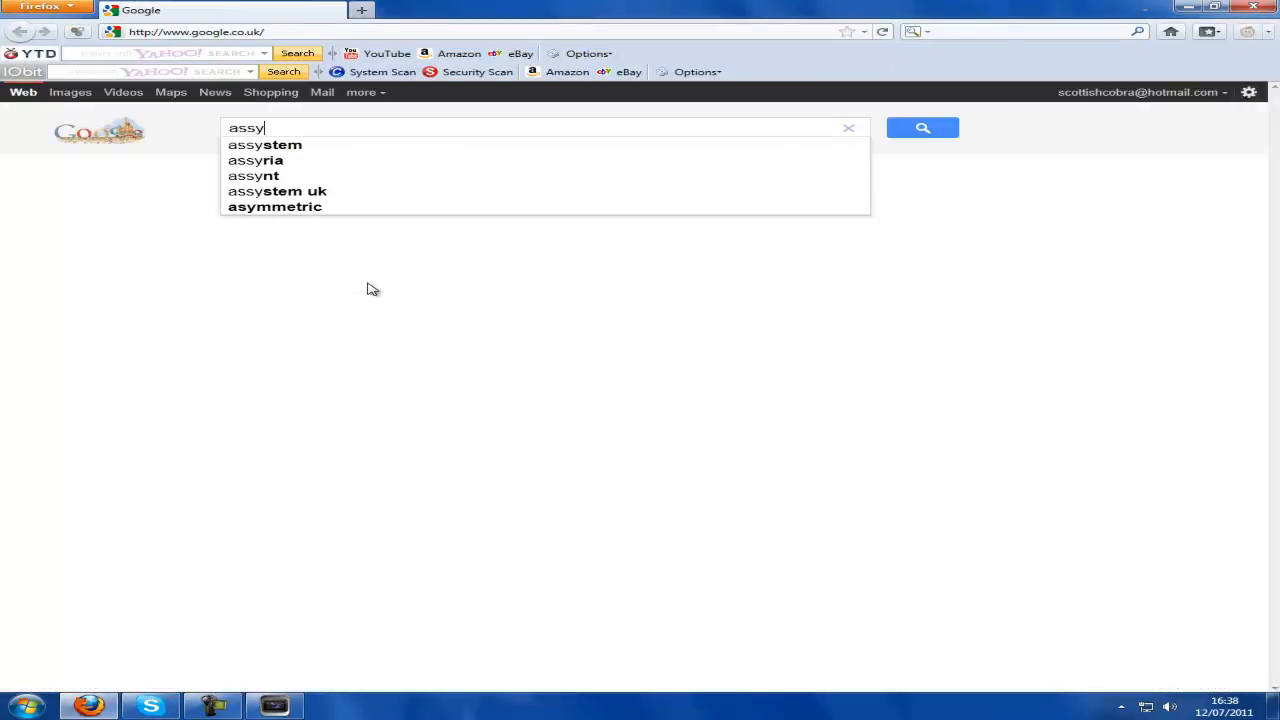
pyautogui.press('BackSpace')
pyautogui.press('Down')
pyautogui.press('Return')
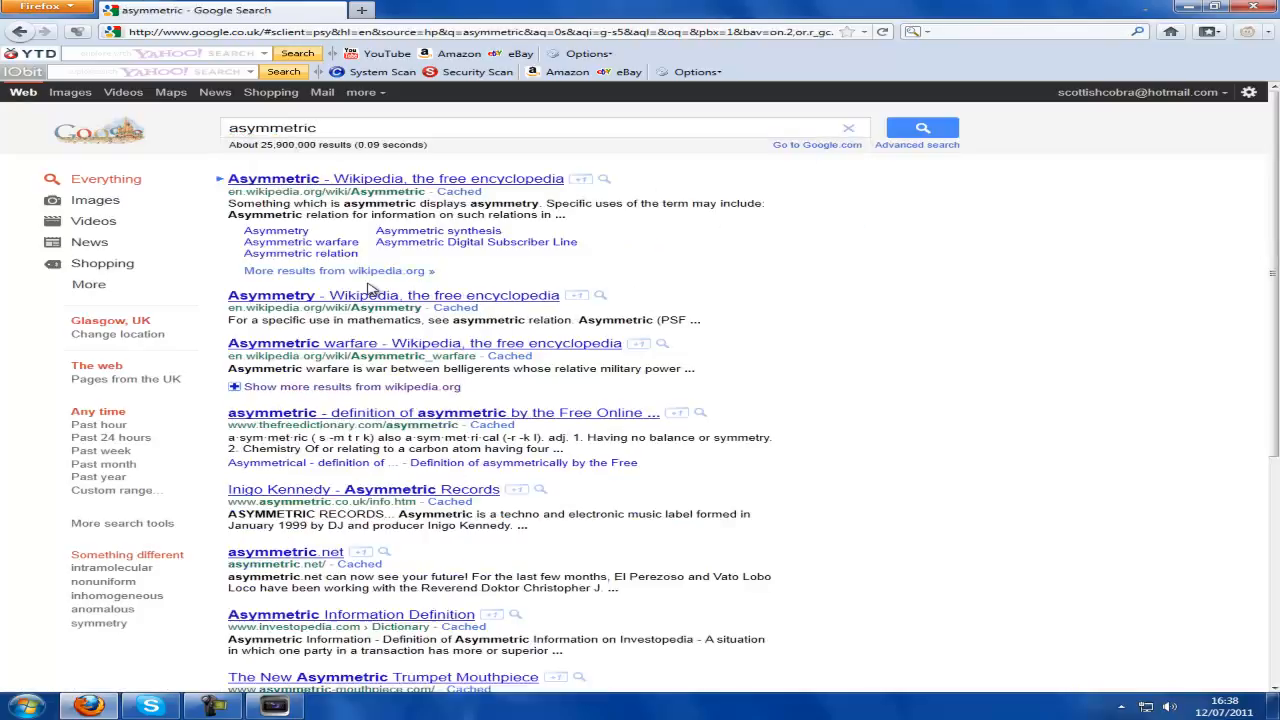
# Read the opening definition in Wikipedia's Asymmetric article and return to the search results to open the Asymmetry article.
pyautogui.click(524, 177)
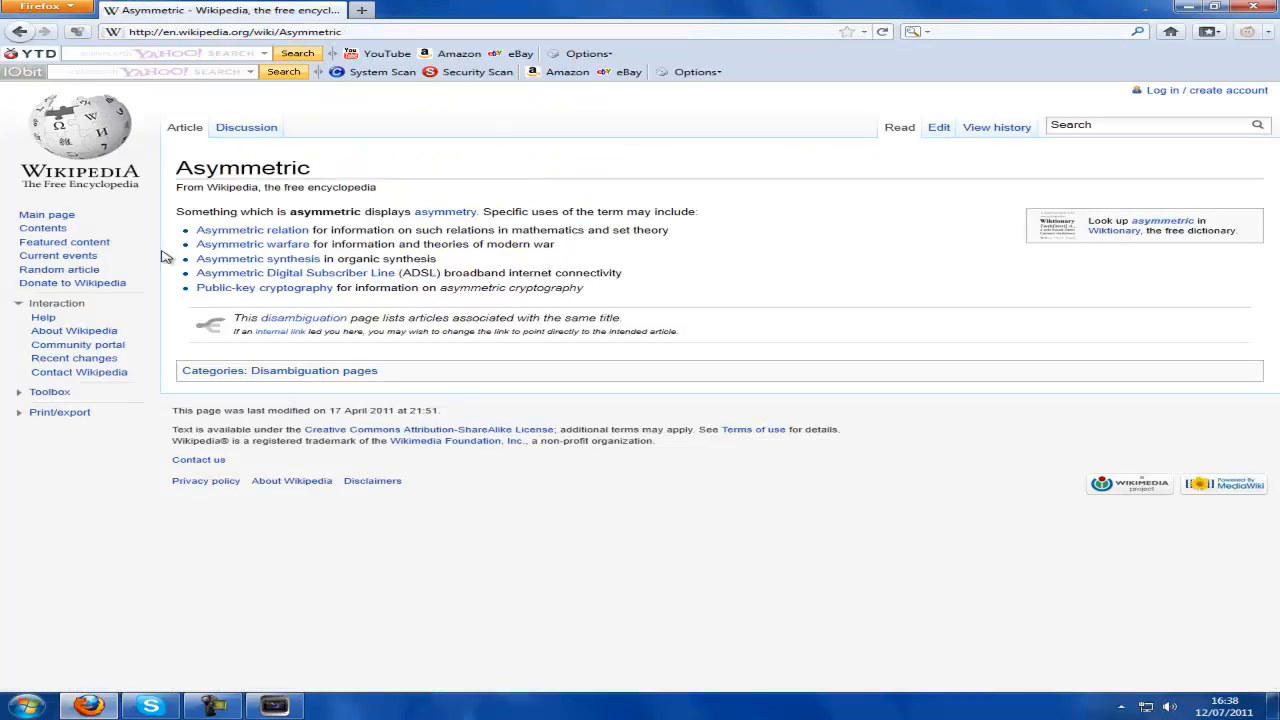
pyautogui.moveTo(324, 214); pyautogui.dragTo(716, 212)
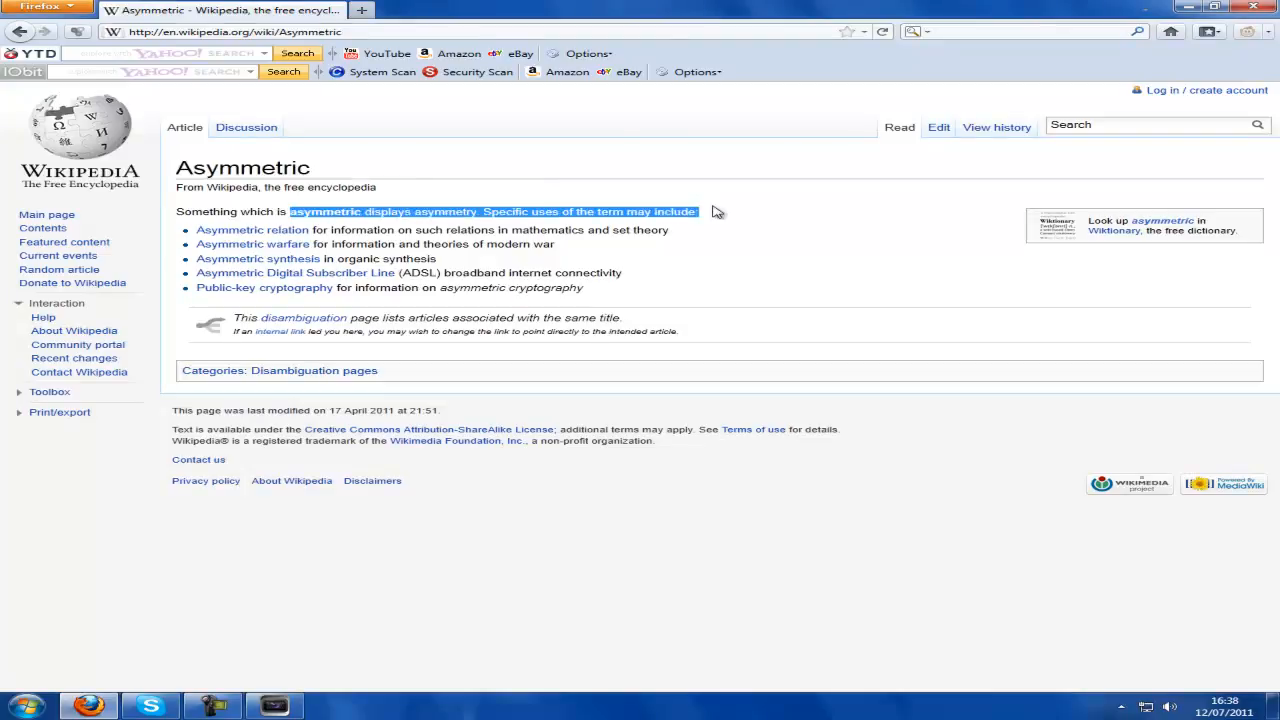
pyautogui.click(709, 219)
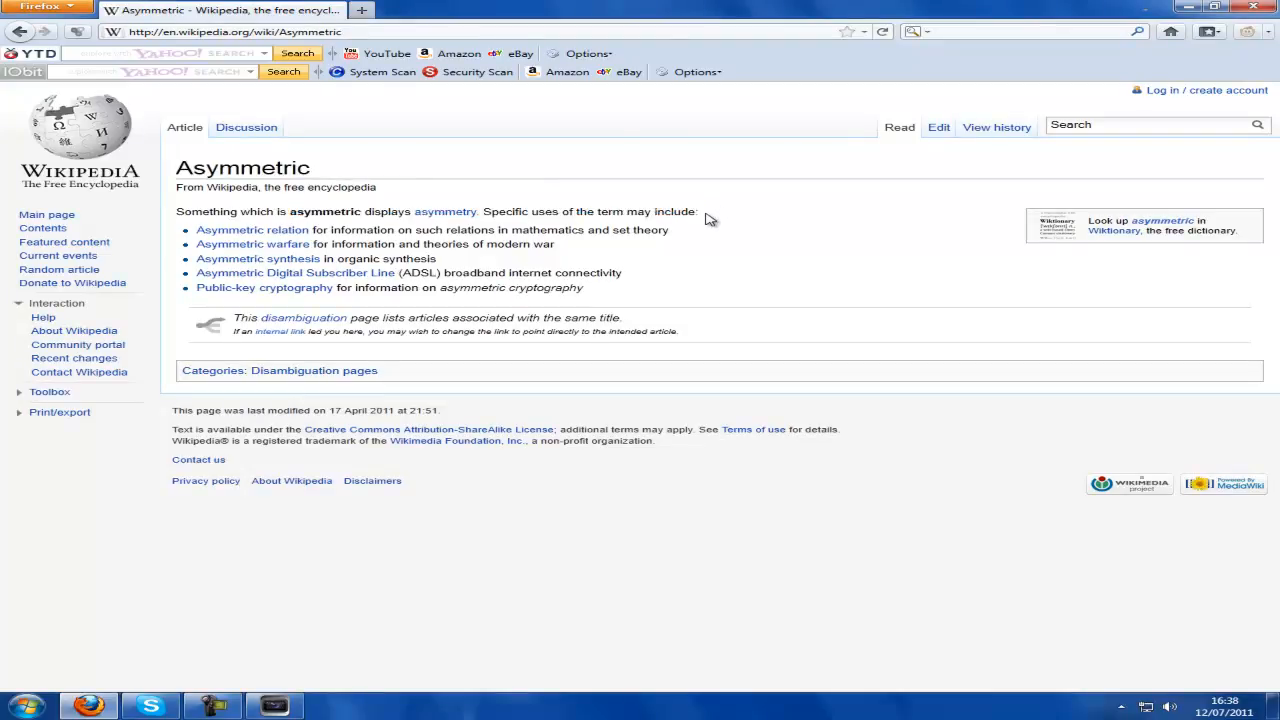
pyautogui.click(14, 32)
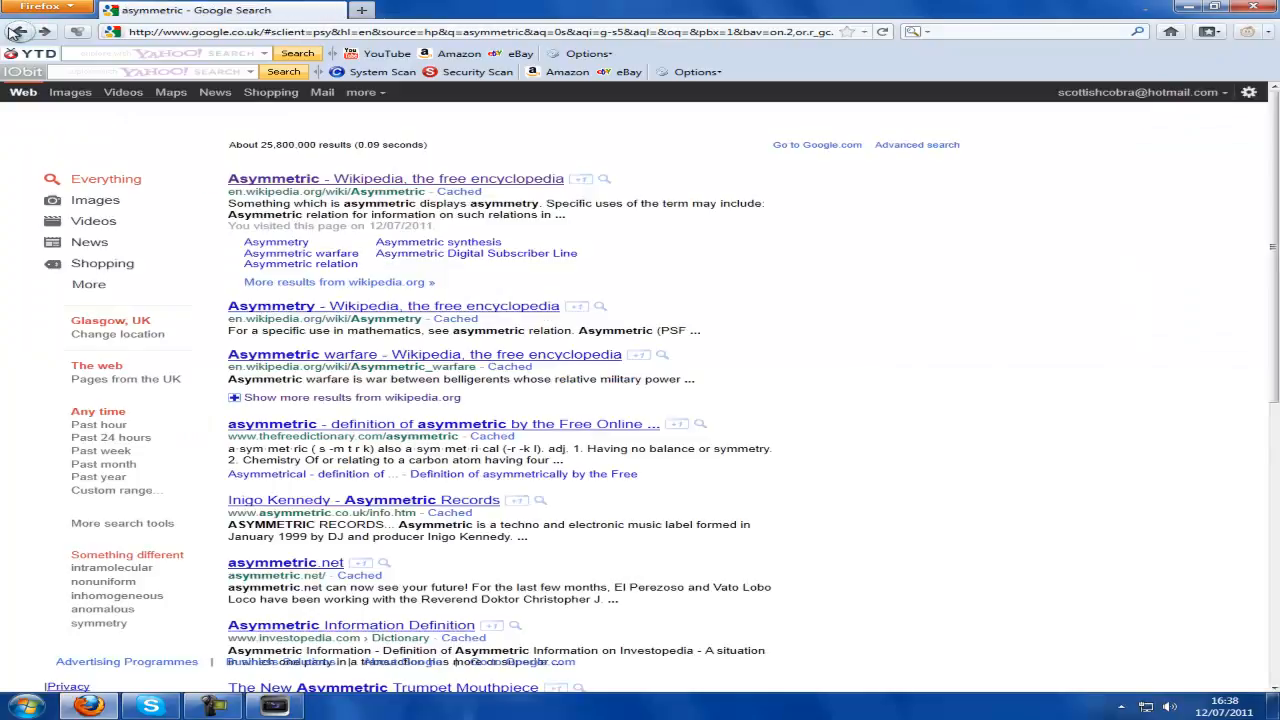
pyautogui.click(327, 308)
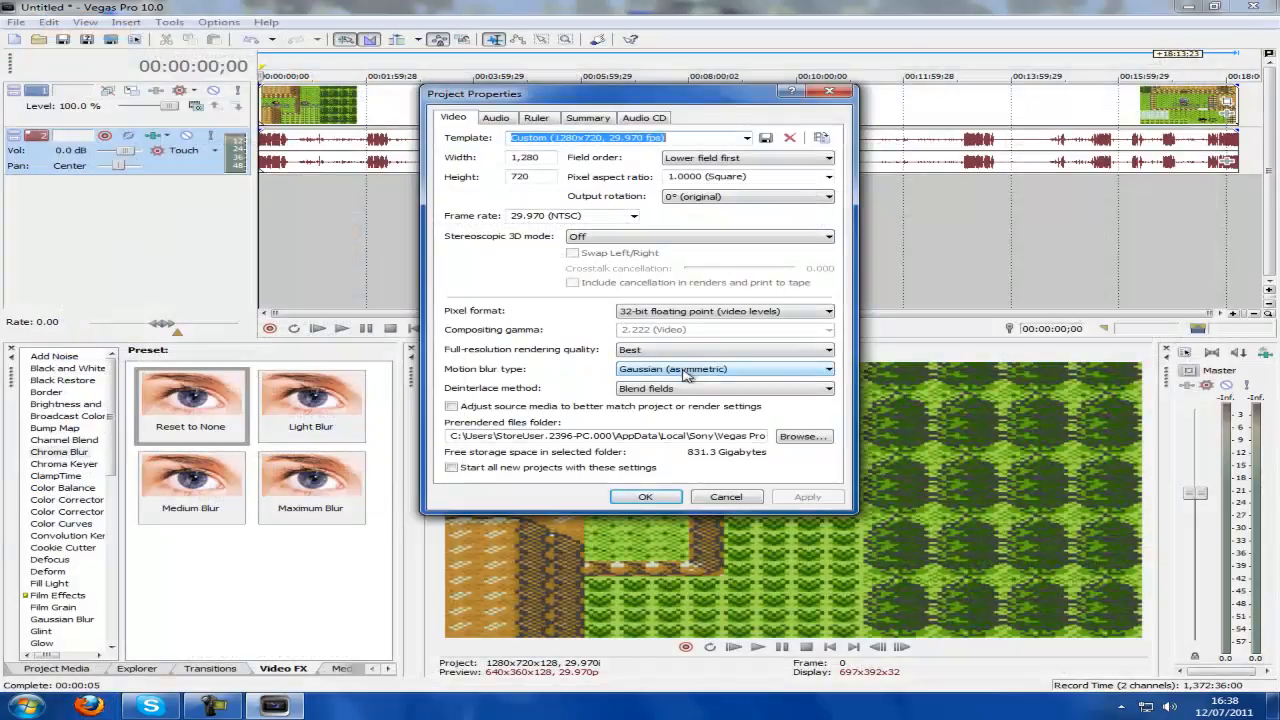
# Choose Gaussian (asymmetric) as the project's motion blur type and Blend fields as its deinterlace method.
pyautogui.click(686, 369)
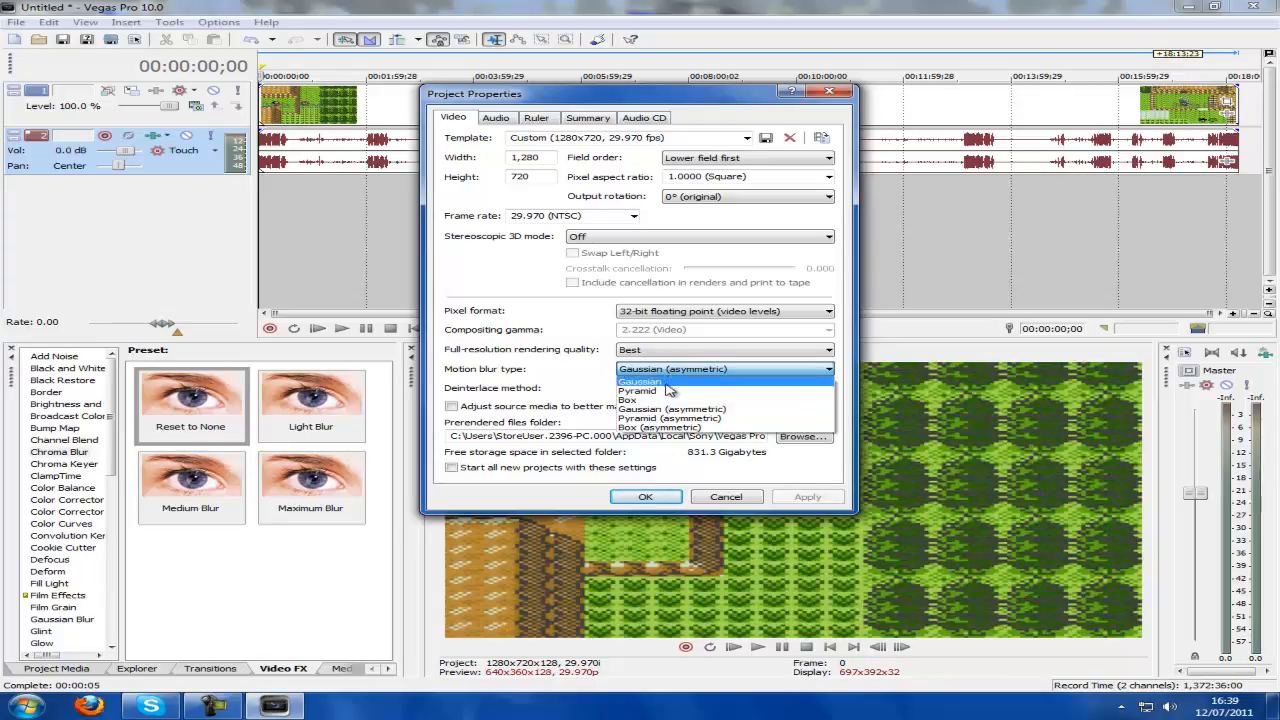
pyautogui.click(698, 410)
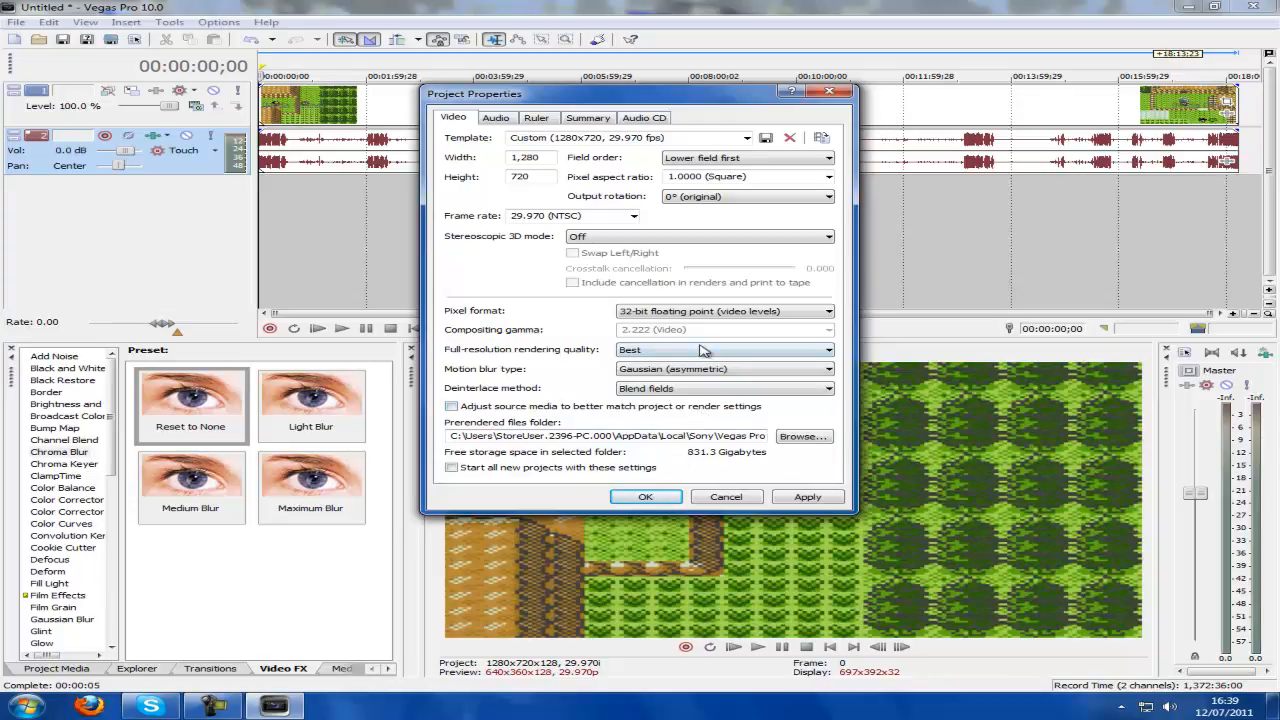
pyautogui.click(688, 388)
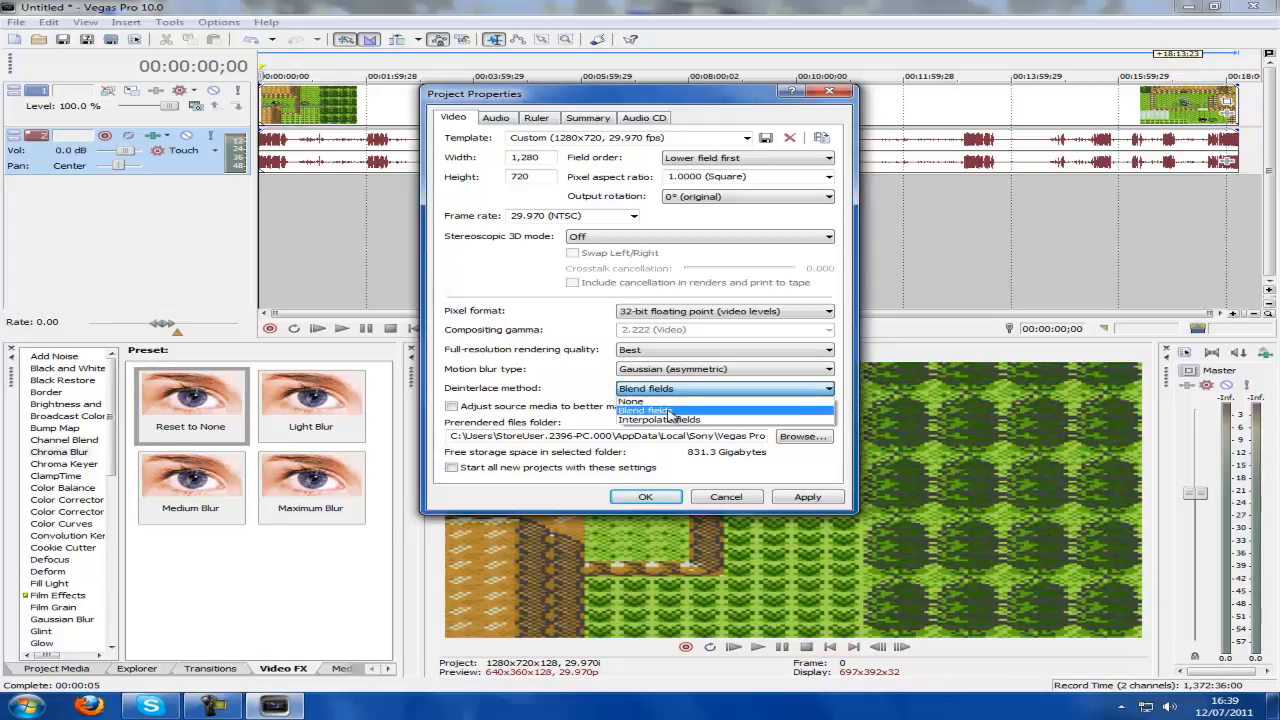
pyautogui.click(669, 412)
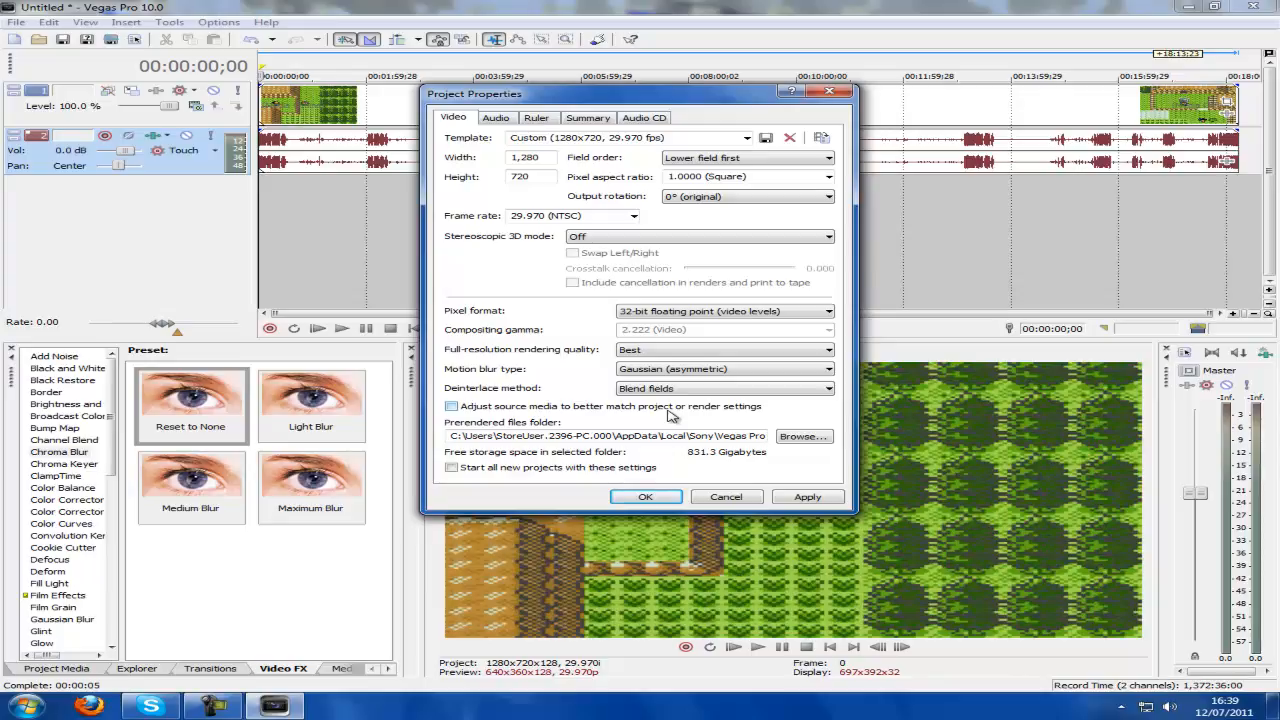
# Examine the project's audio properties and the available sample rates.
pyautogui.click(495, 118)
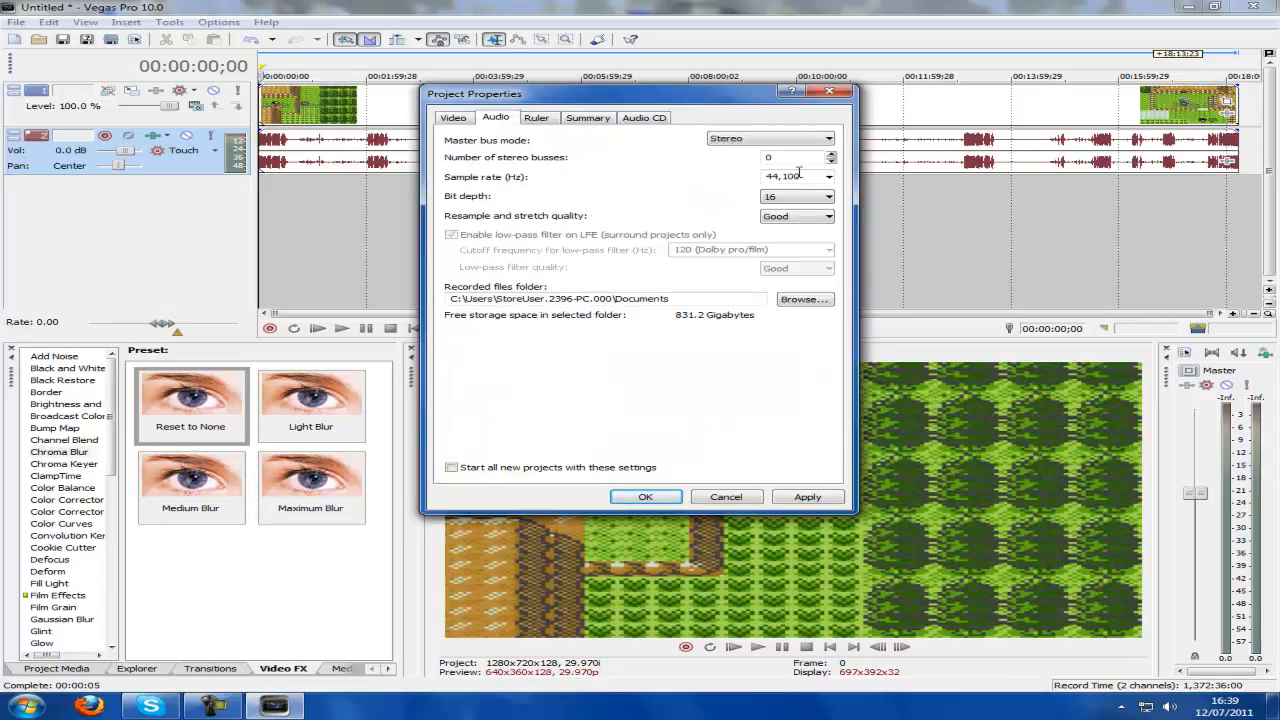
pyautogui.click(829, 176)
pyautogui.click(829, 177)
# Open the Windows sound settings at the list of recording devices.
pyautogui.click(1170, 708)
pyautogui.click(1172, 709)
pyautogui.rightClick(1172, 708)
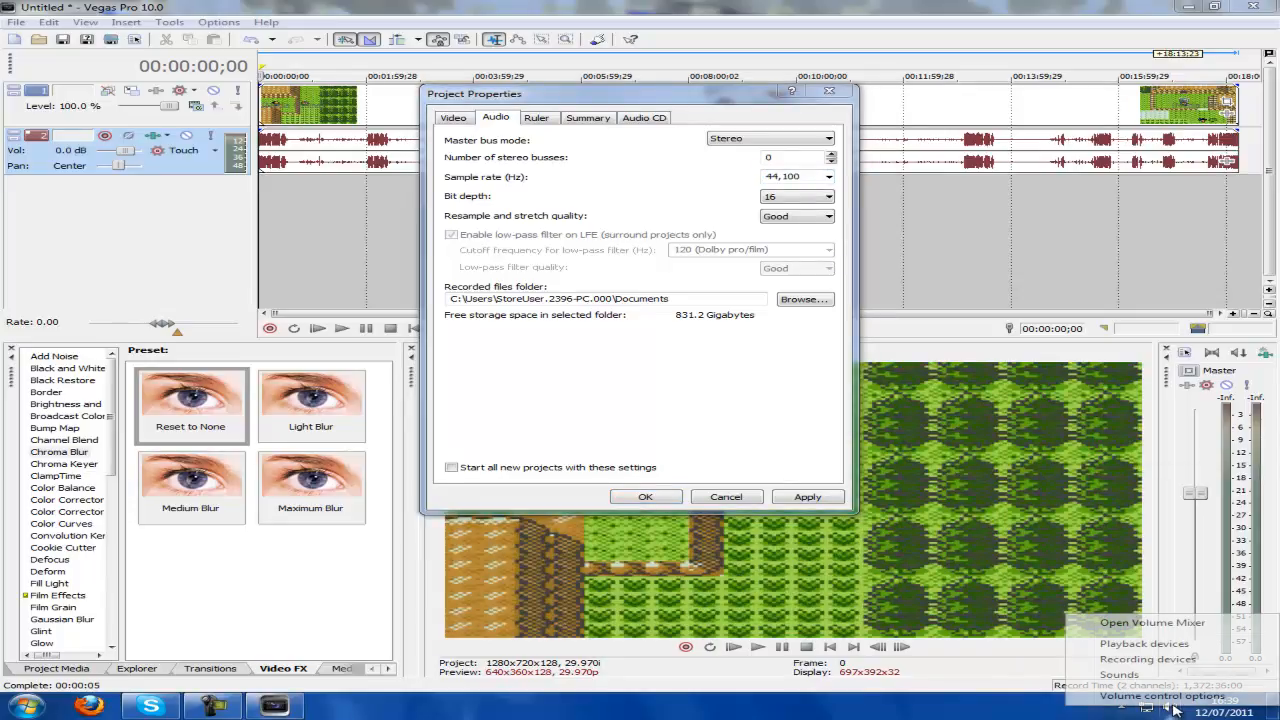
pyautogui.click(1180, 670)
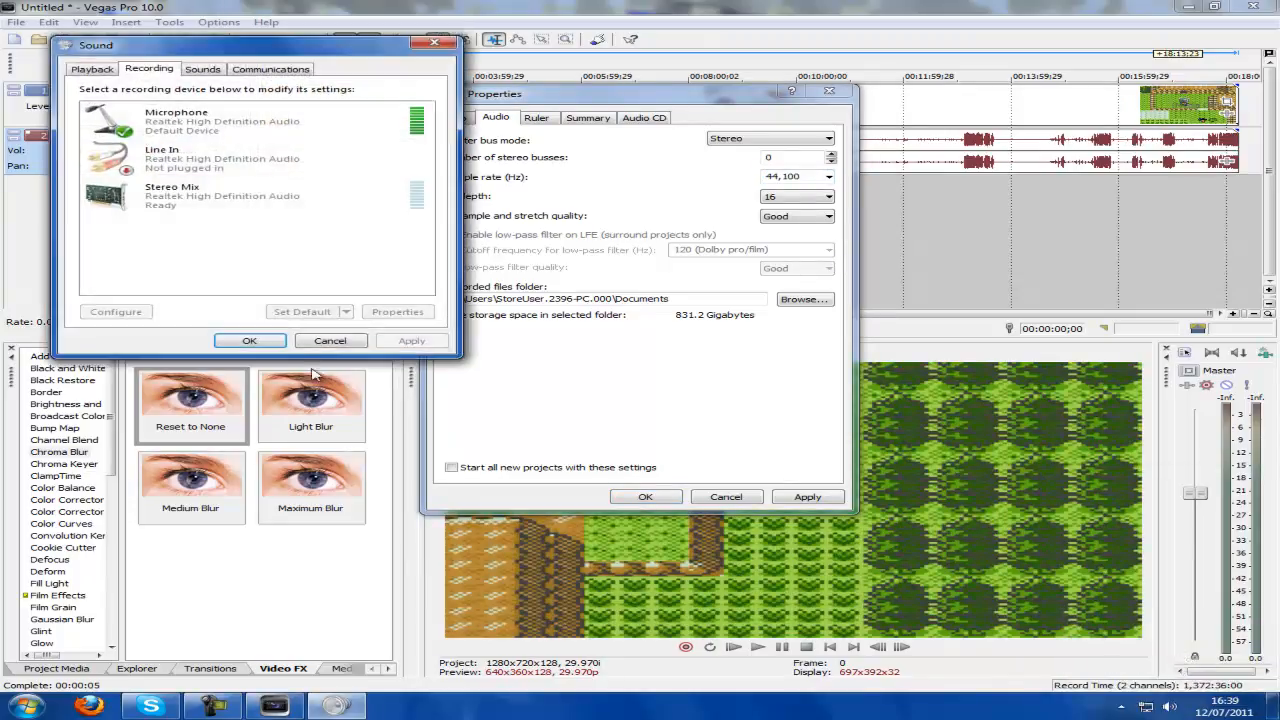
# Check the microphone's default sample rate and bit depth in its advanced properties, and close the Windows sound settings.
pyautogui.doubleClick(244, 127)
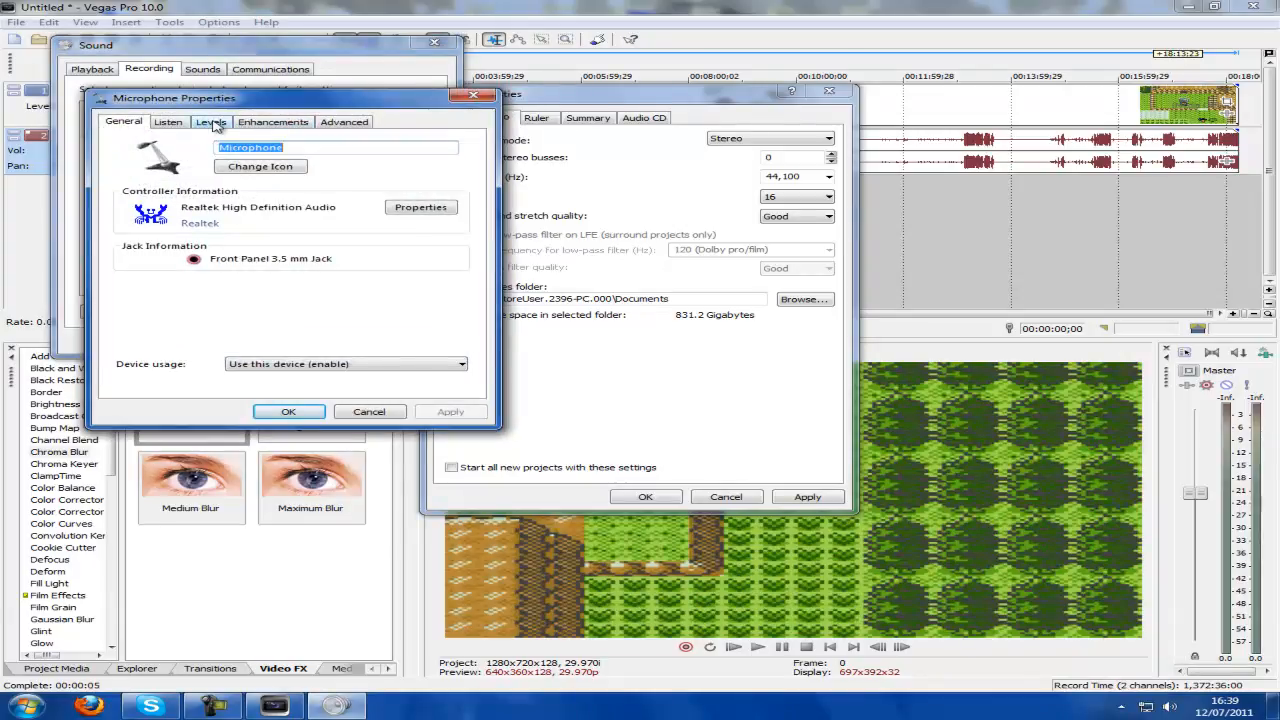
pyautogui.click(212, 123)
pyautogui.click(276, 124)
pyautogui.click(343, 122)
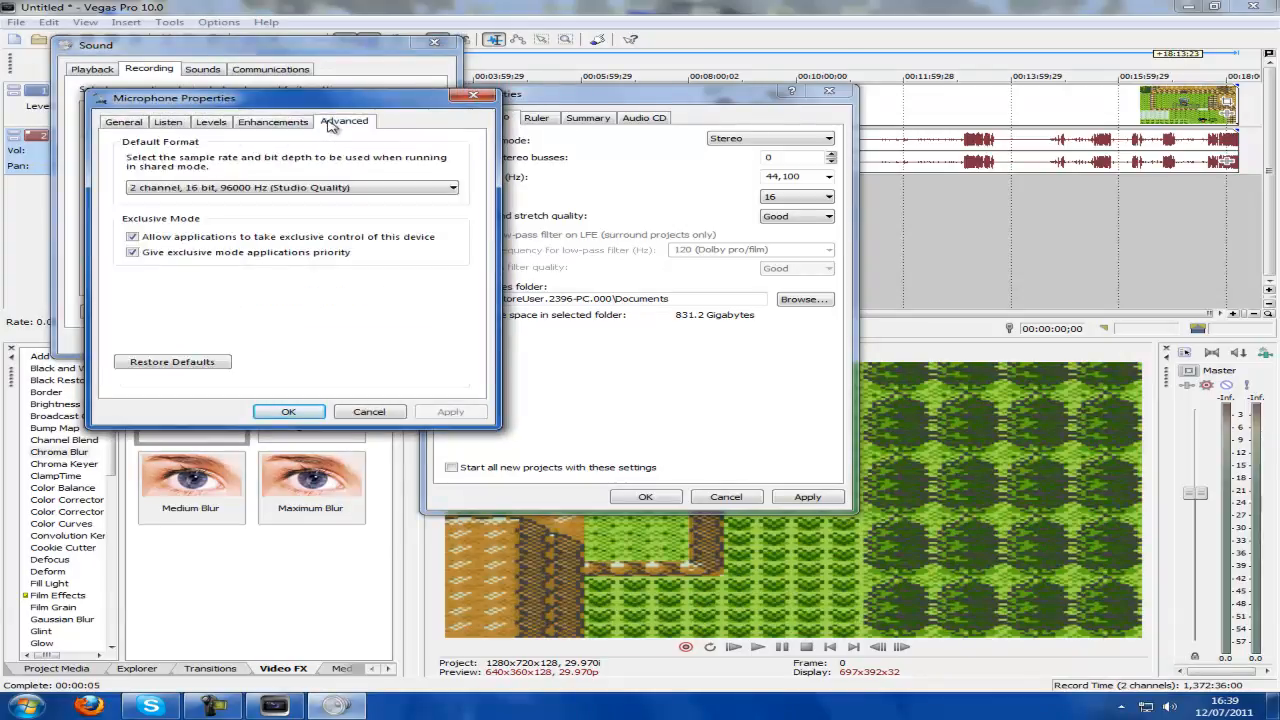
pyautogui.click(216, 188)
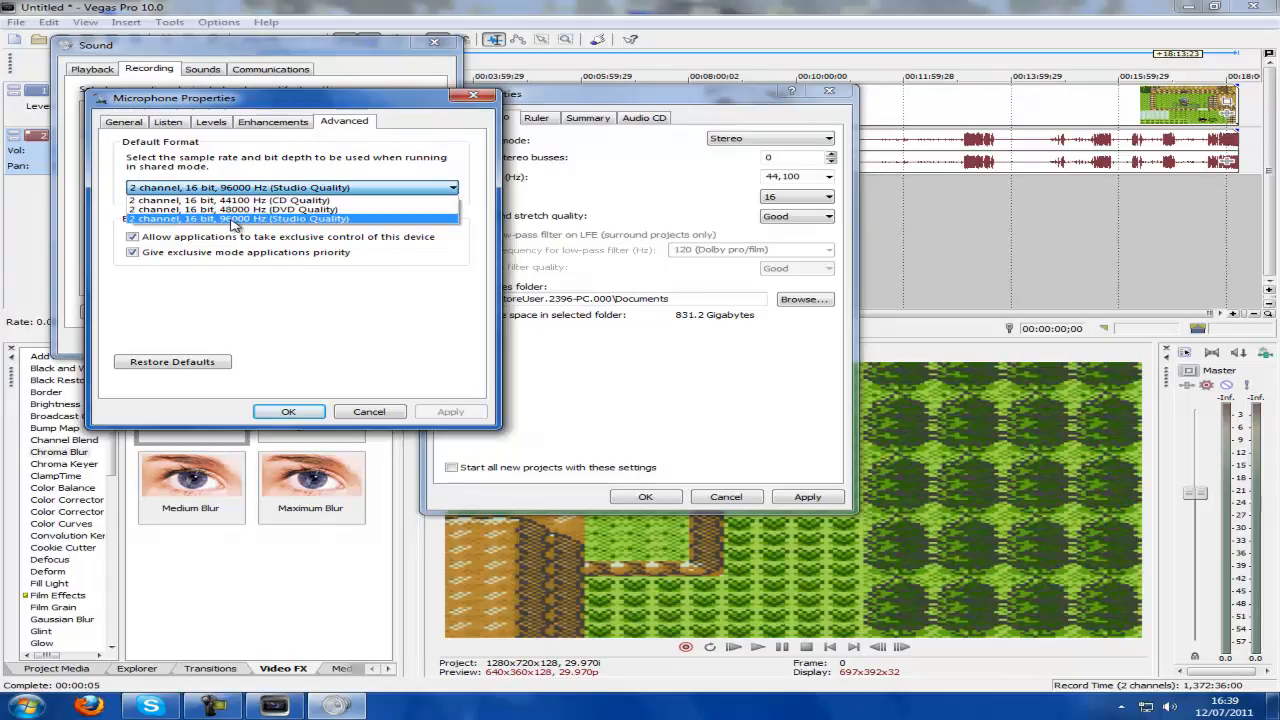
pyautogui.click(295, 412)
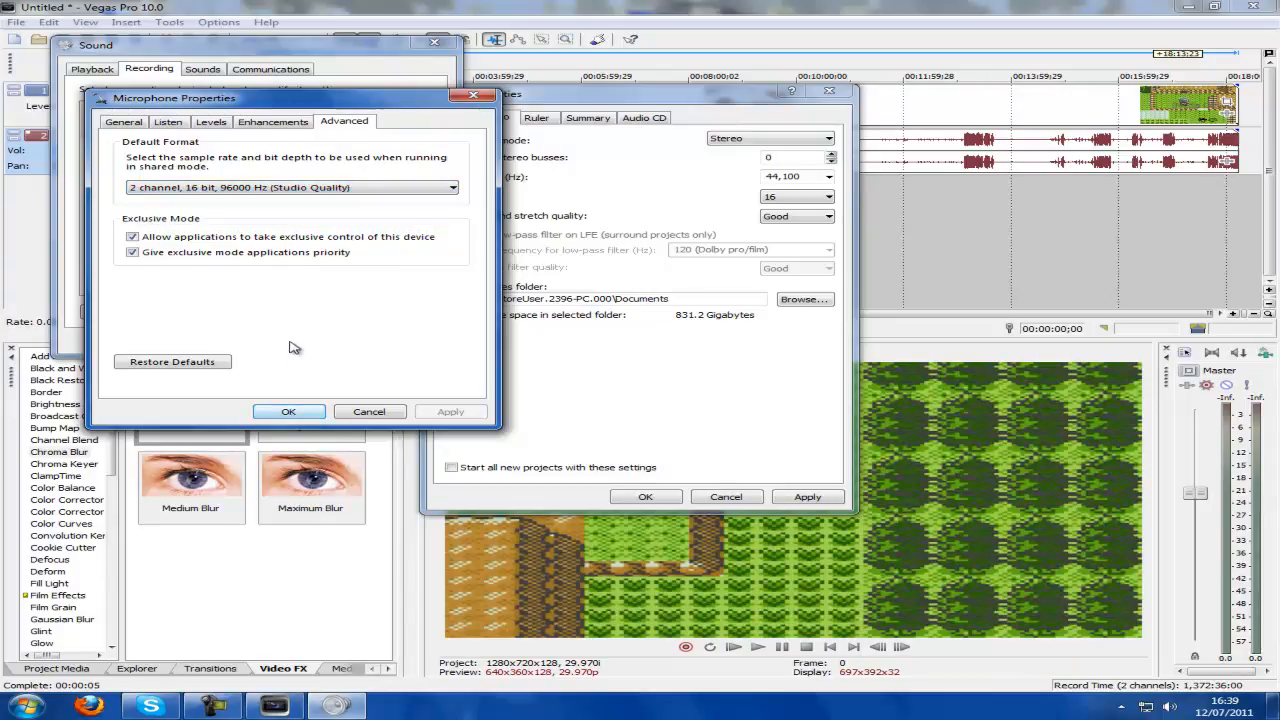
pyautogui.click(287, 413)
pyautogui.click(255, 341)
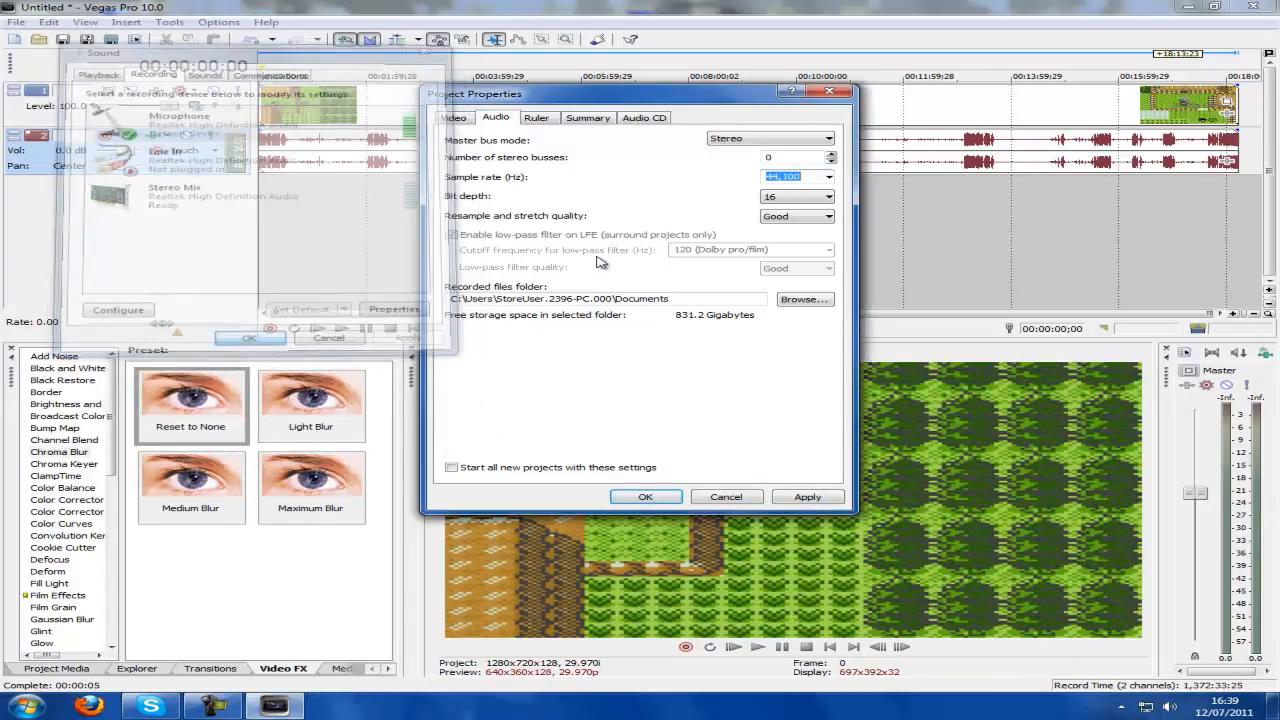
# Set the project audio to a 96,000 Hz sample rate, 24 bit depth and Best resample quality, and apply these settings to all new projects.
pyautogui.click(829, 176)
pyautogui.click(806, 262)
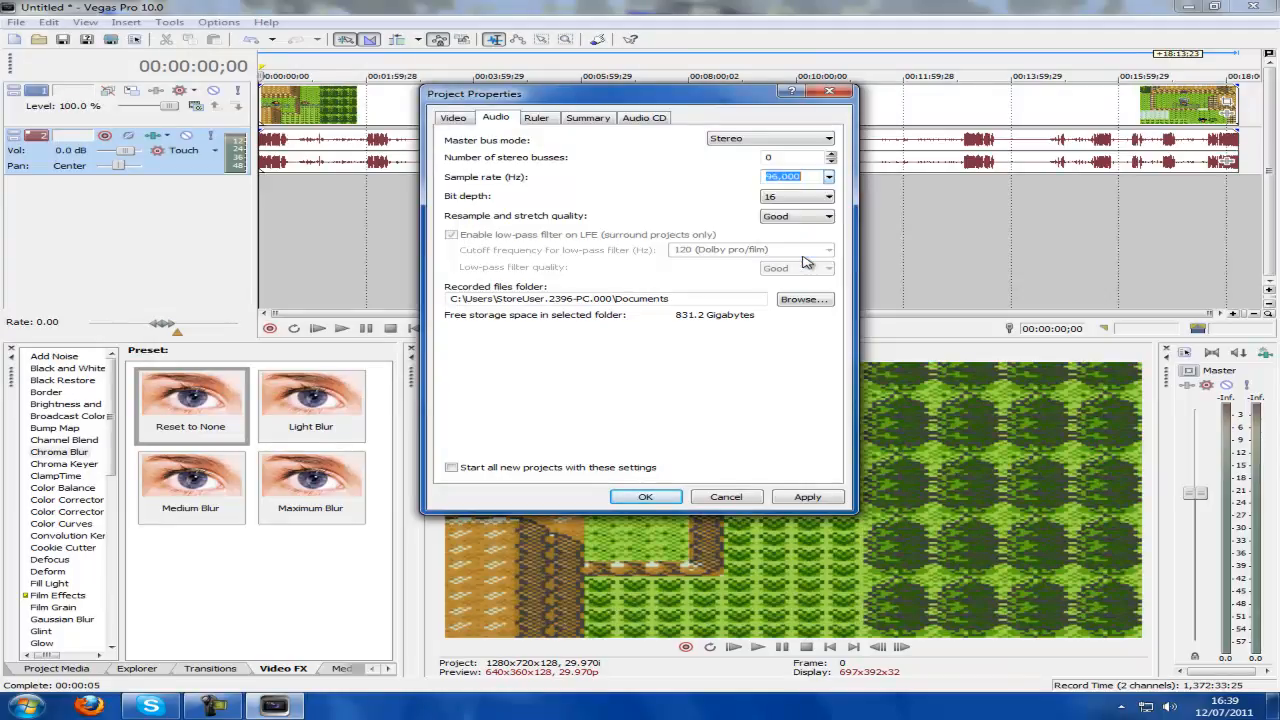
pyautogui.click(800, 197)
pyautogui.click(800, 218)
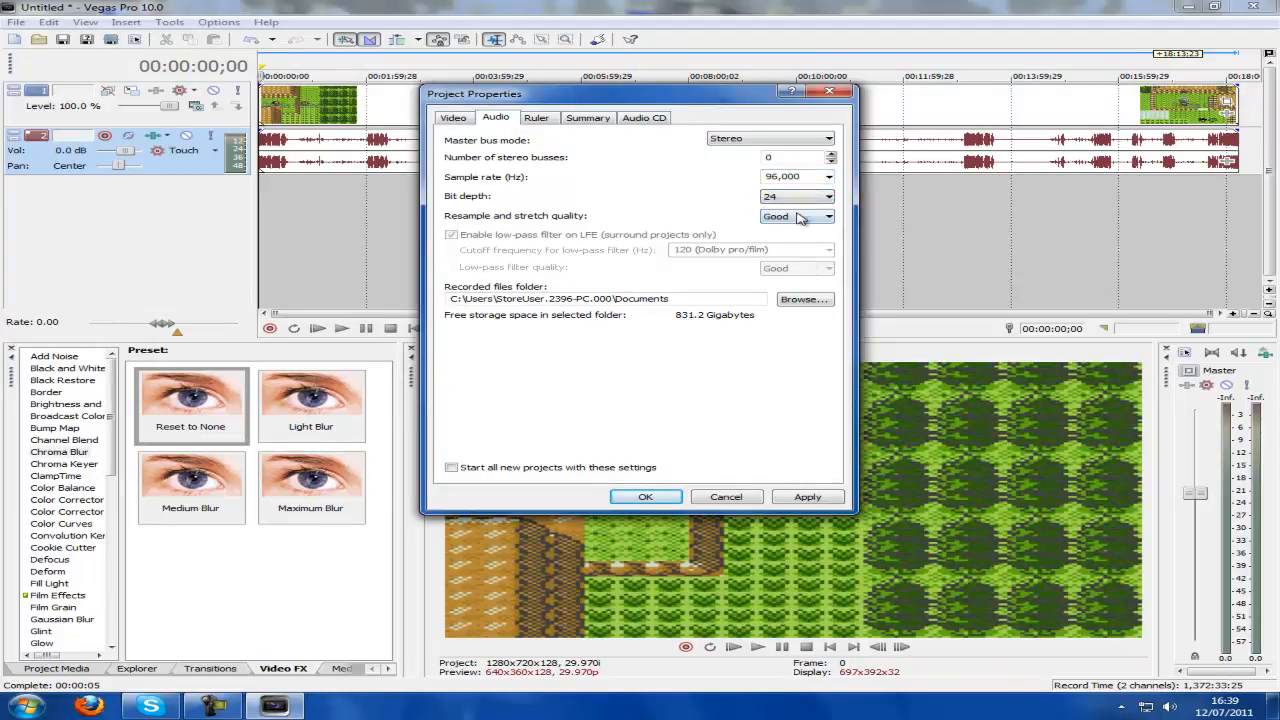
pyautogui.click(800, 218)
pyautogui.click(799, 249)
pyautogui.click(592, 474)
pyautogui.click(808, 497)
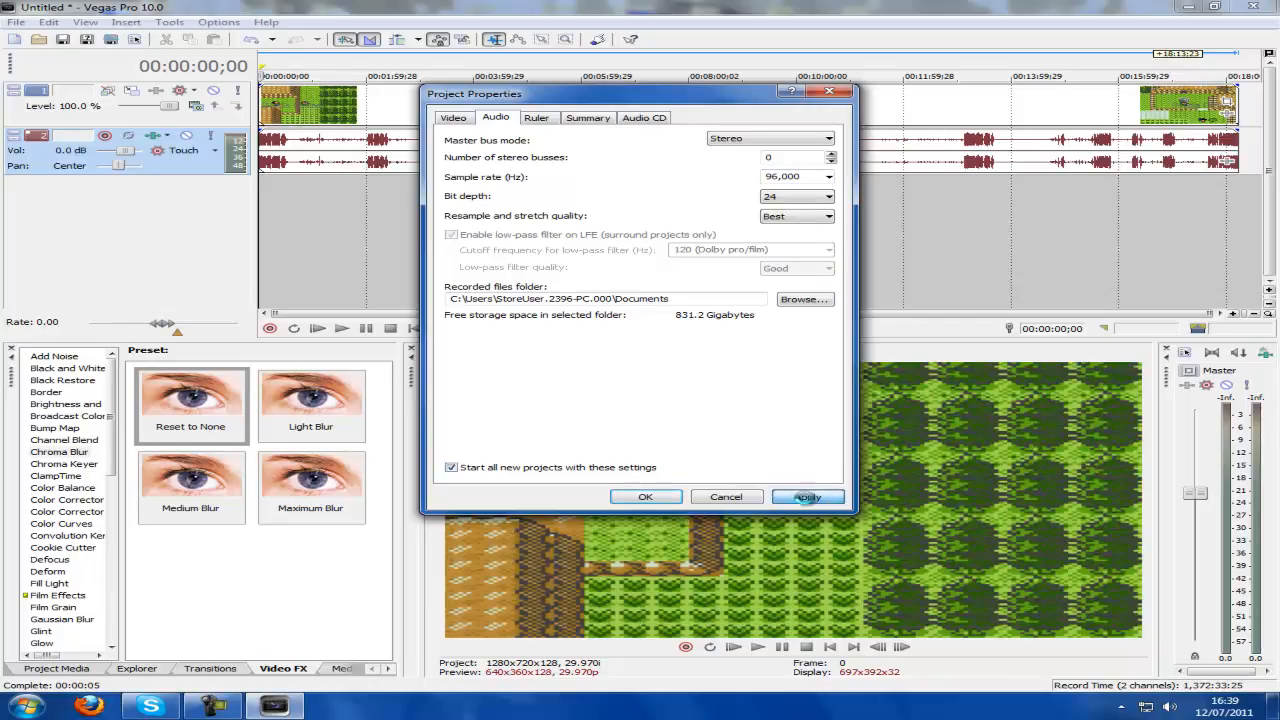
# Review the project's ruler and video properties and accept the project properties.
pyautogui.click(552, 119)
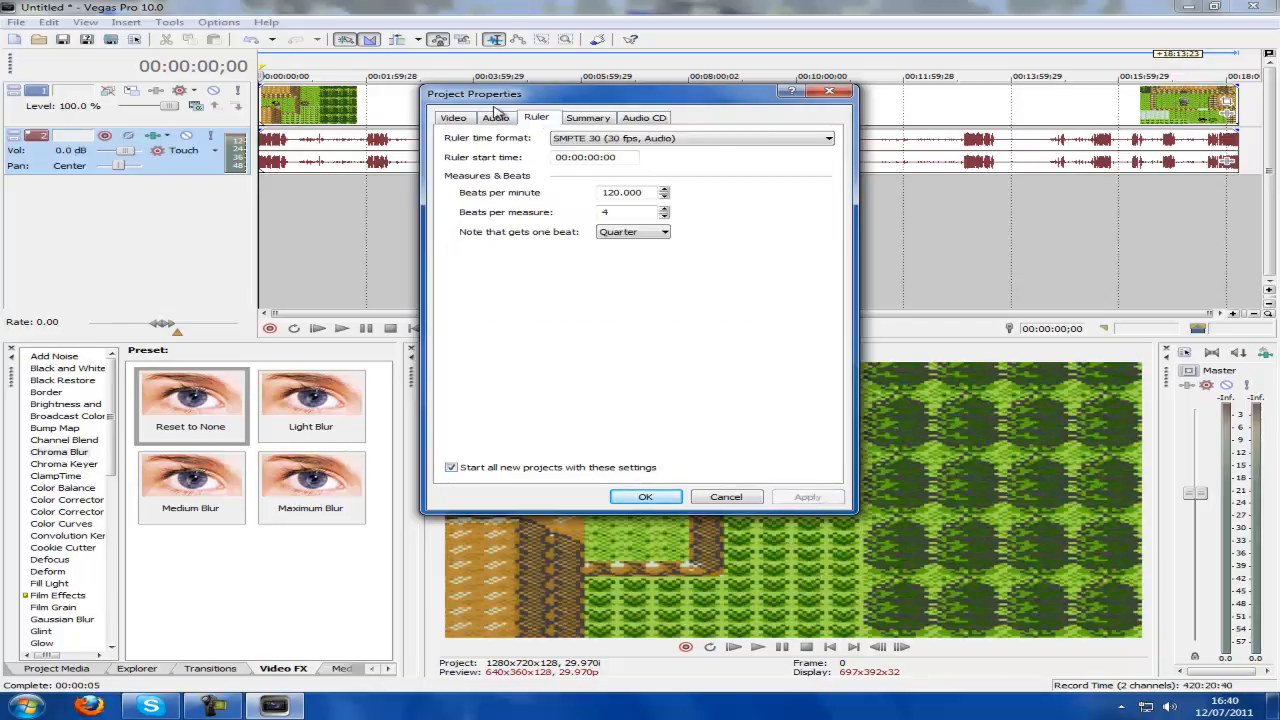
pyautogui.click(455, 117)
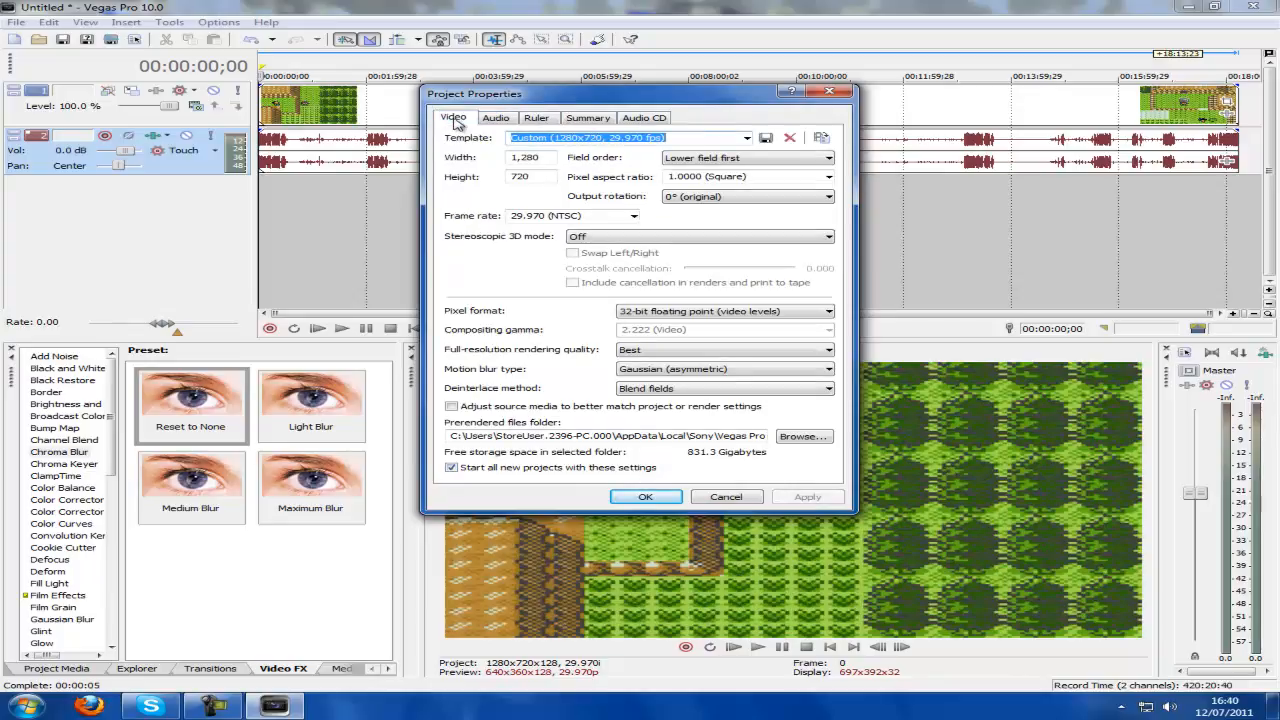
pyautogui.click(645, 497)
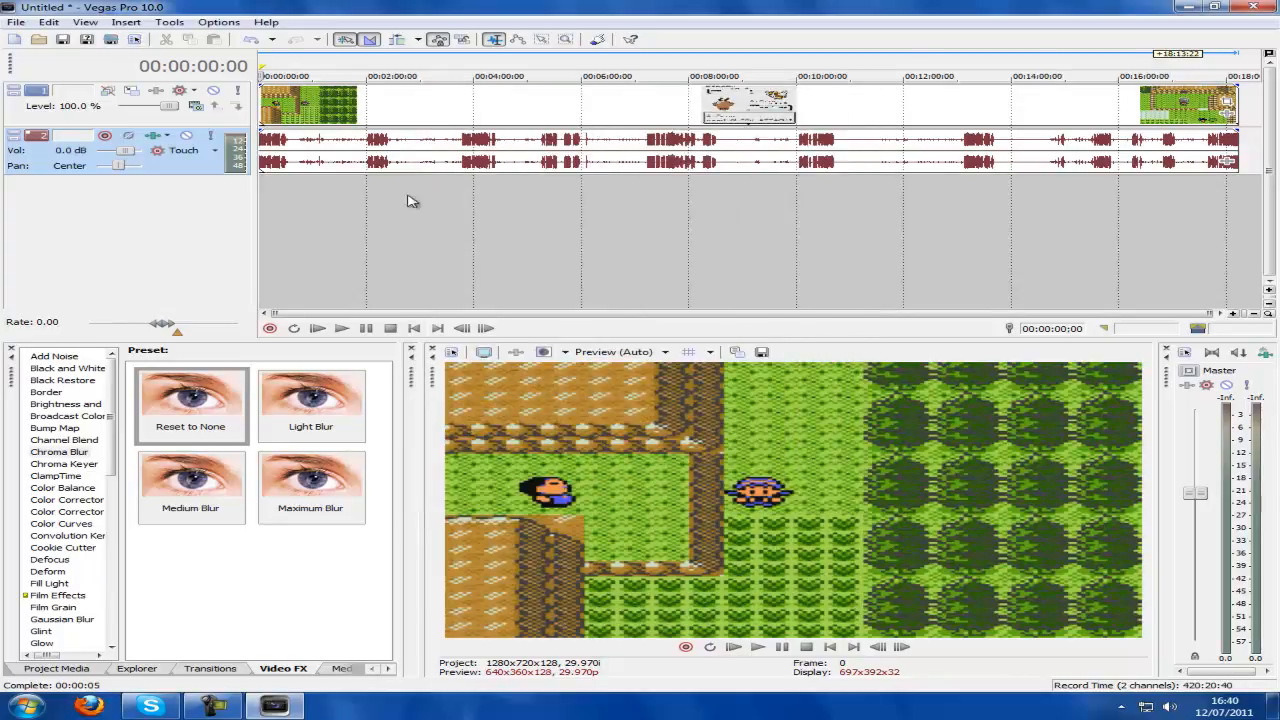
pyautogui.moveTo(262, 120)
pyautogui.mouseDown()
pyautogui.moveTo(1240, 124)
pyautogui.moveTo(259, 118)
pyautogui.mouseUp()
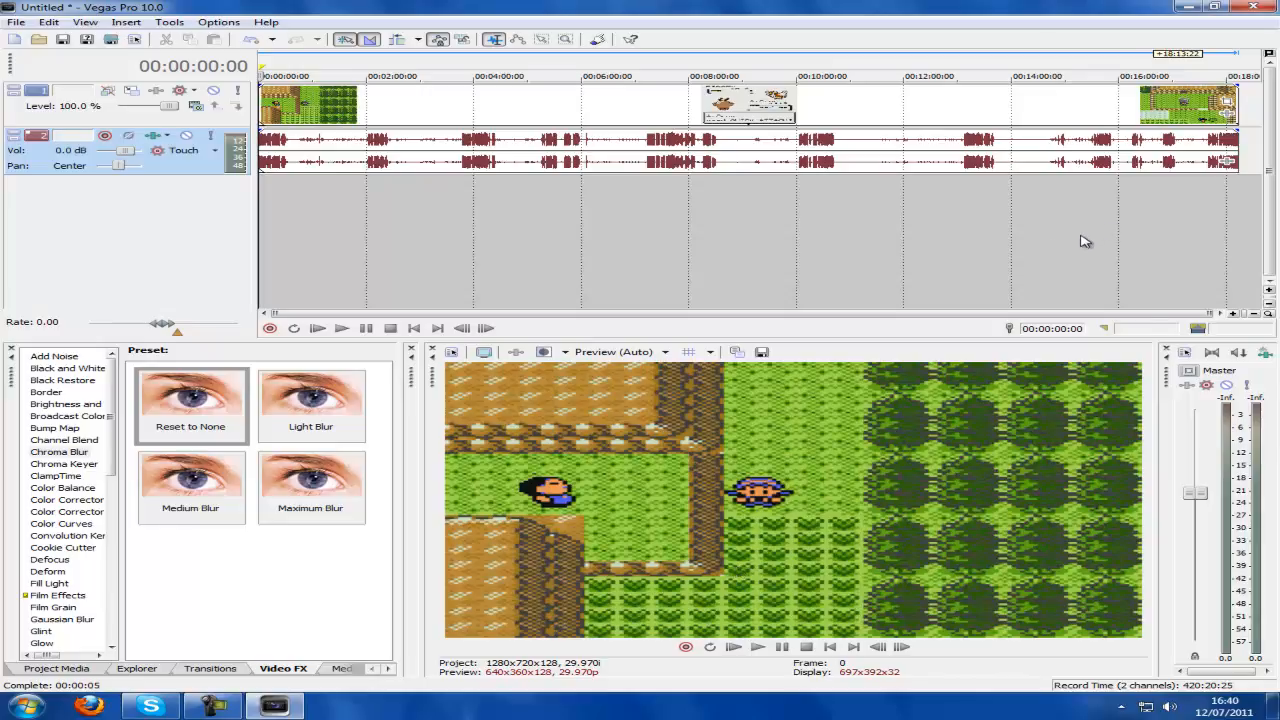
pyautogui.click(110, 40)
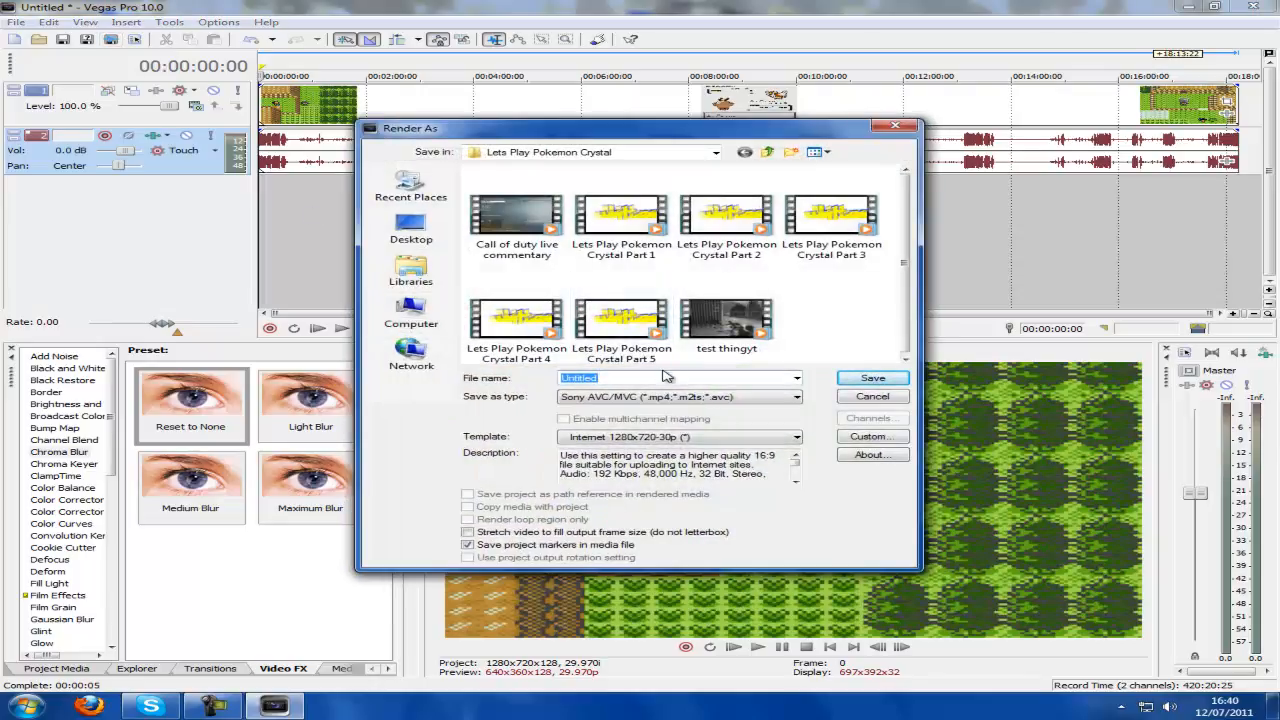
pyautogui.write('test')
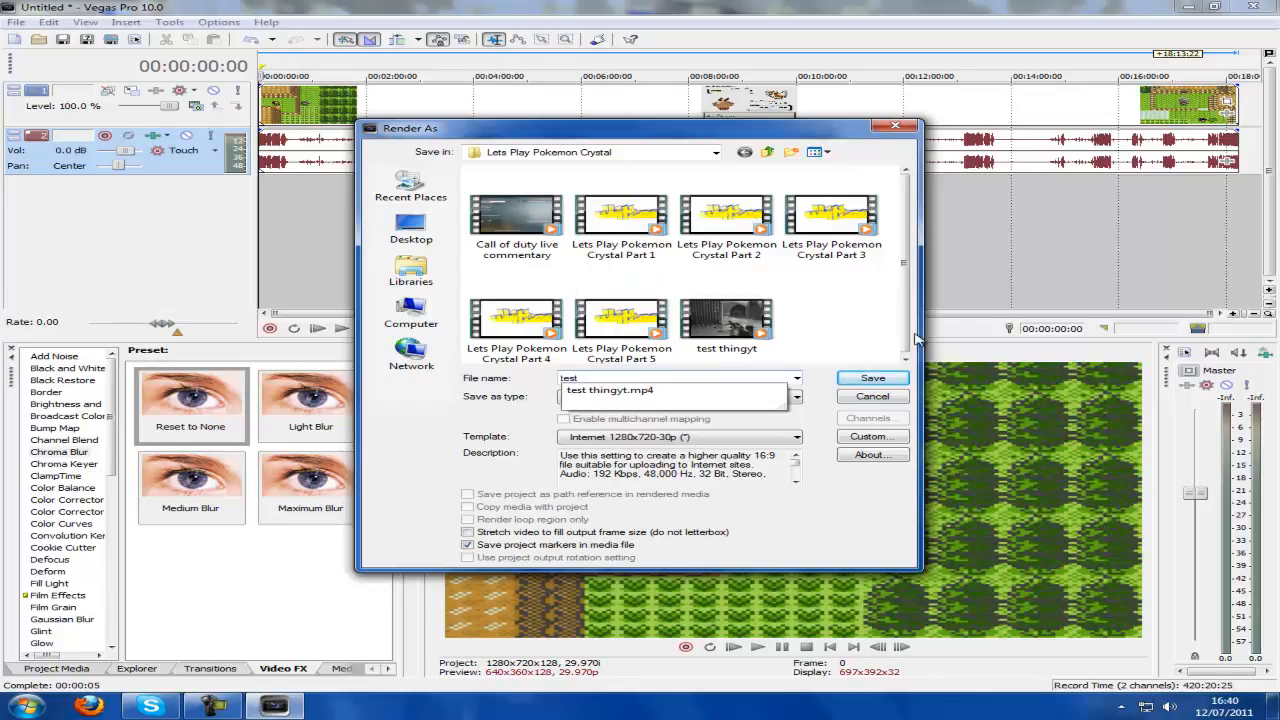
pyautogui.click(893, 398)
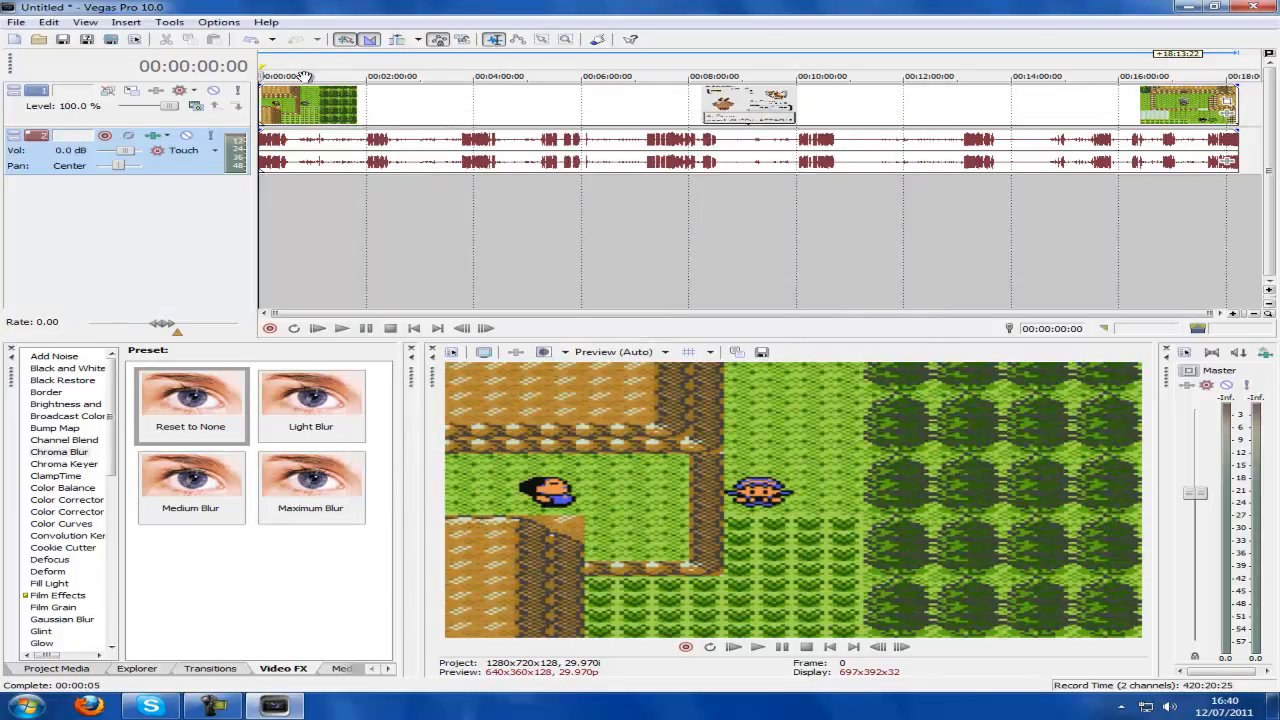
# Select the timeline from its start to 00:00:26:23 as the loop region and name its render output test.
pyautogui.moveTo(265, 65); pyautogui.dragTo(284, 66)
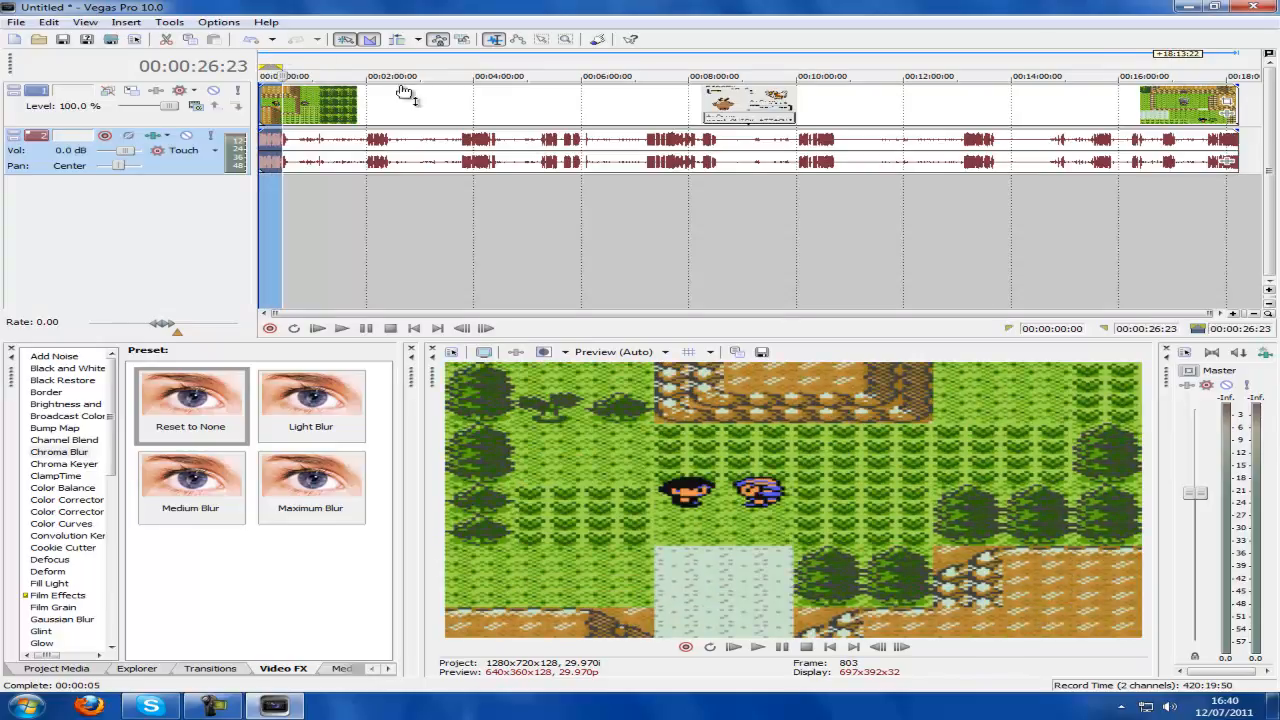
pyautogui.click(113, 41)
pyautogui.write('lets')
pyautogui.press('BackSpace')
pyautogui.press('BackSpace')
pyautogui.press('BackSpace')
pyautogui.press('BackSpace')
pyautogui.write('test')
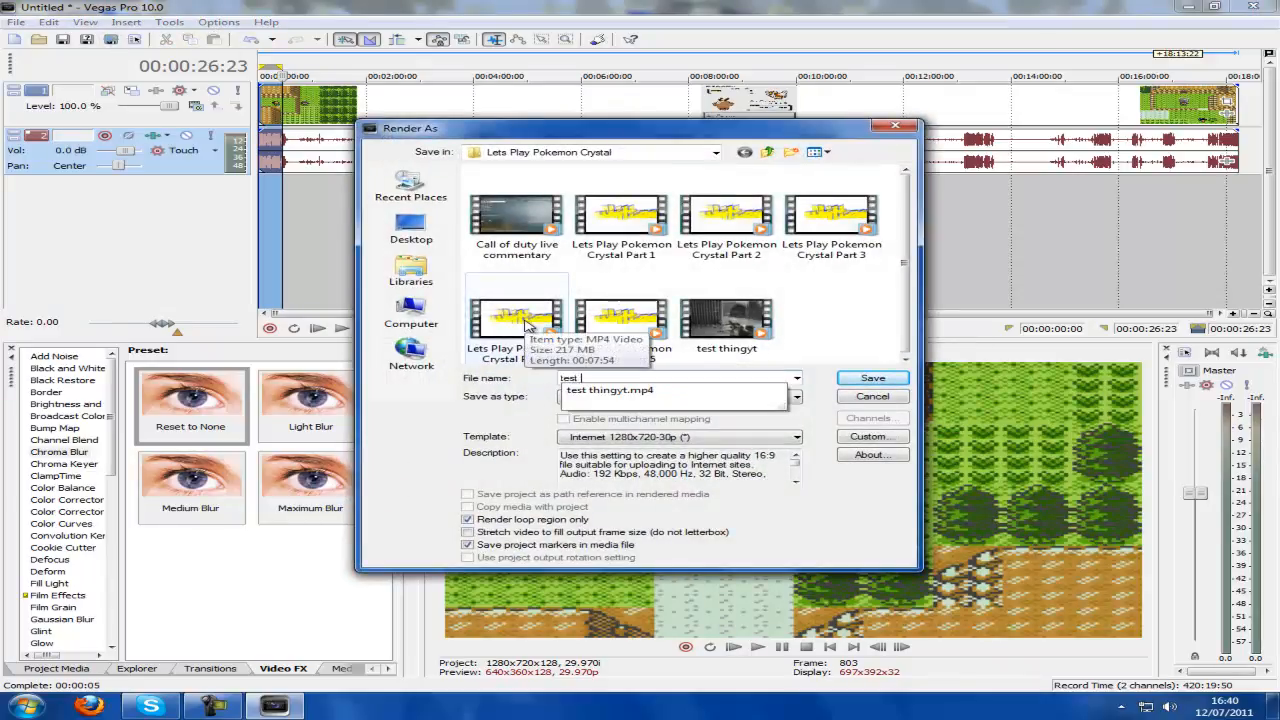
pyautogui.click(400, 423)
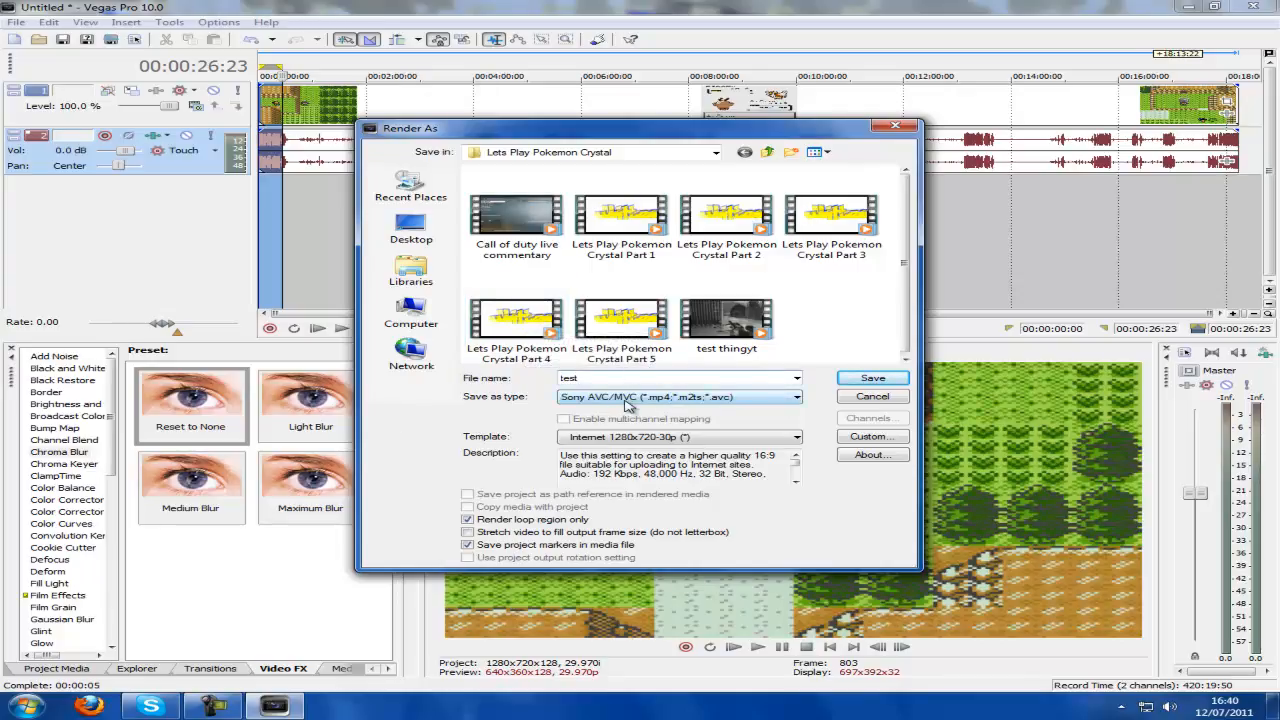
# Open the custom settings of the Internet 1280x720-30p template and examine its profile, entropy coding and frame rate.
pyautogui.click(655, 438)
pyautogui.click(655, 440)
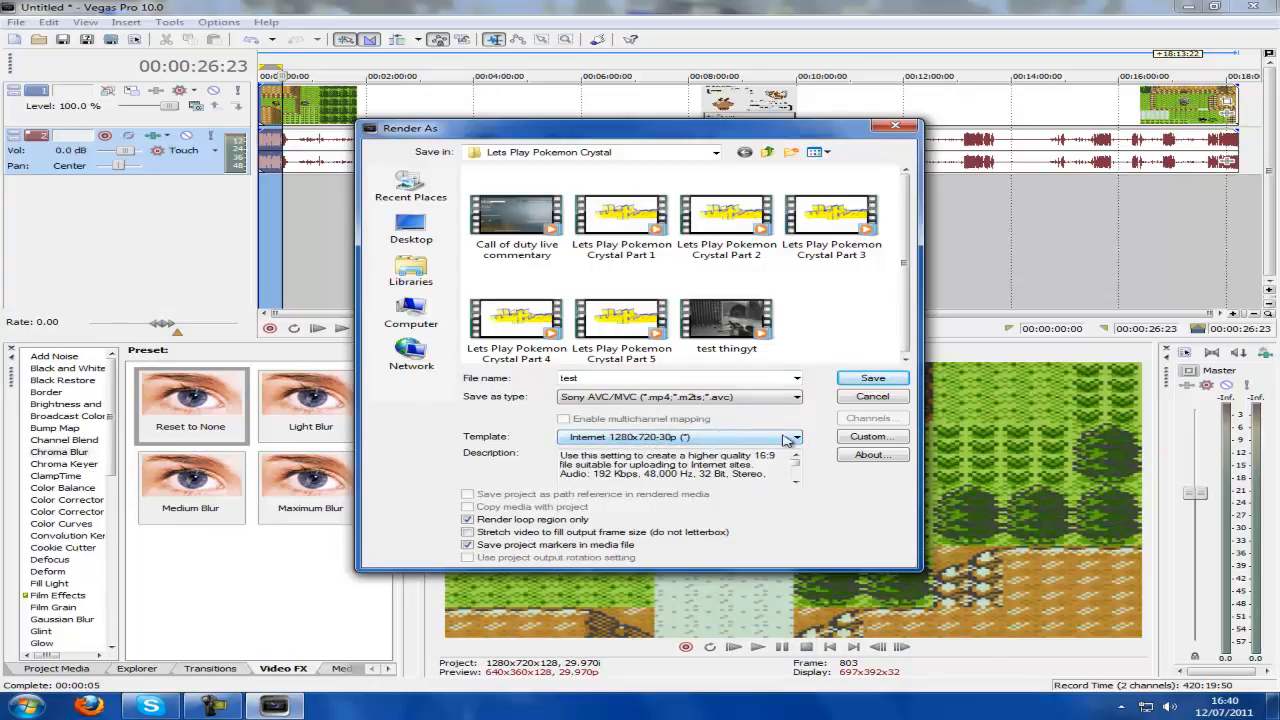
pyautogui.click(876, 437)
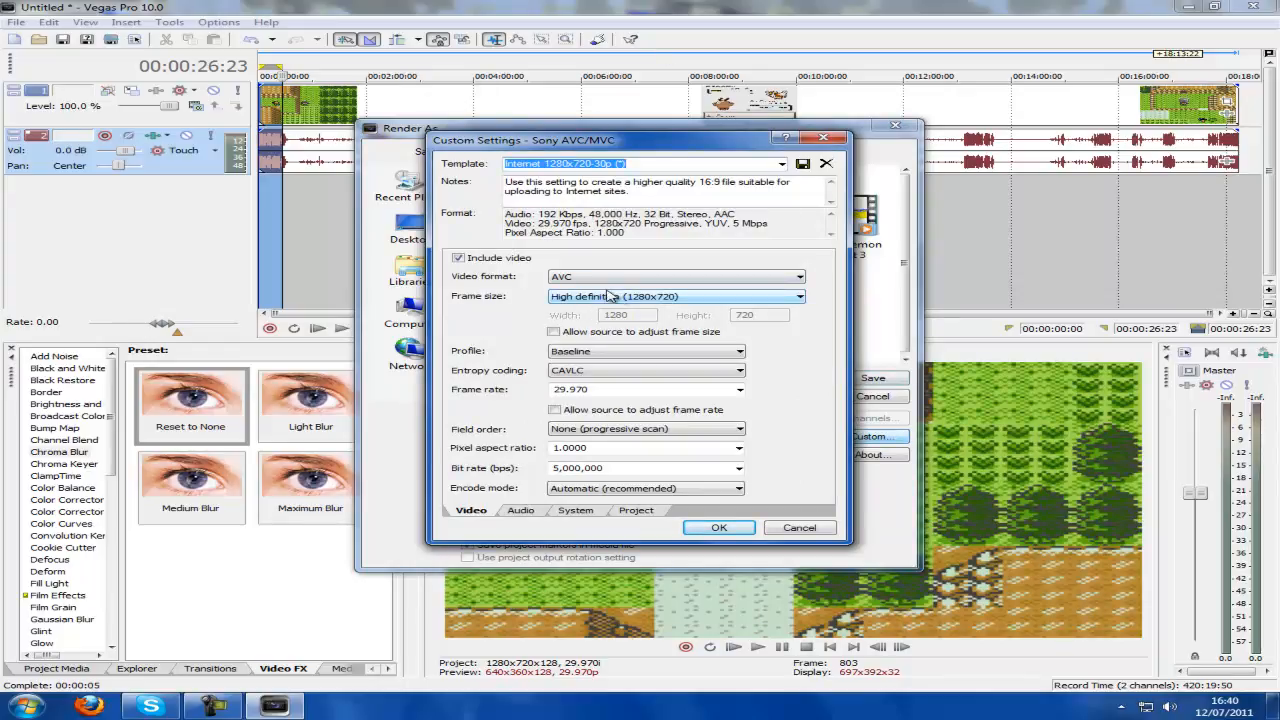
pyautogui.click(562, 358)
pyautogui.click(562, 370)
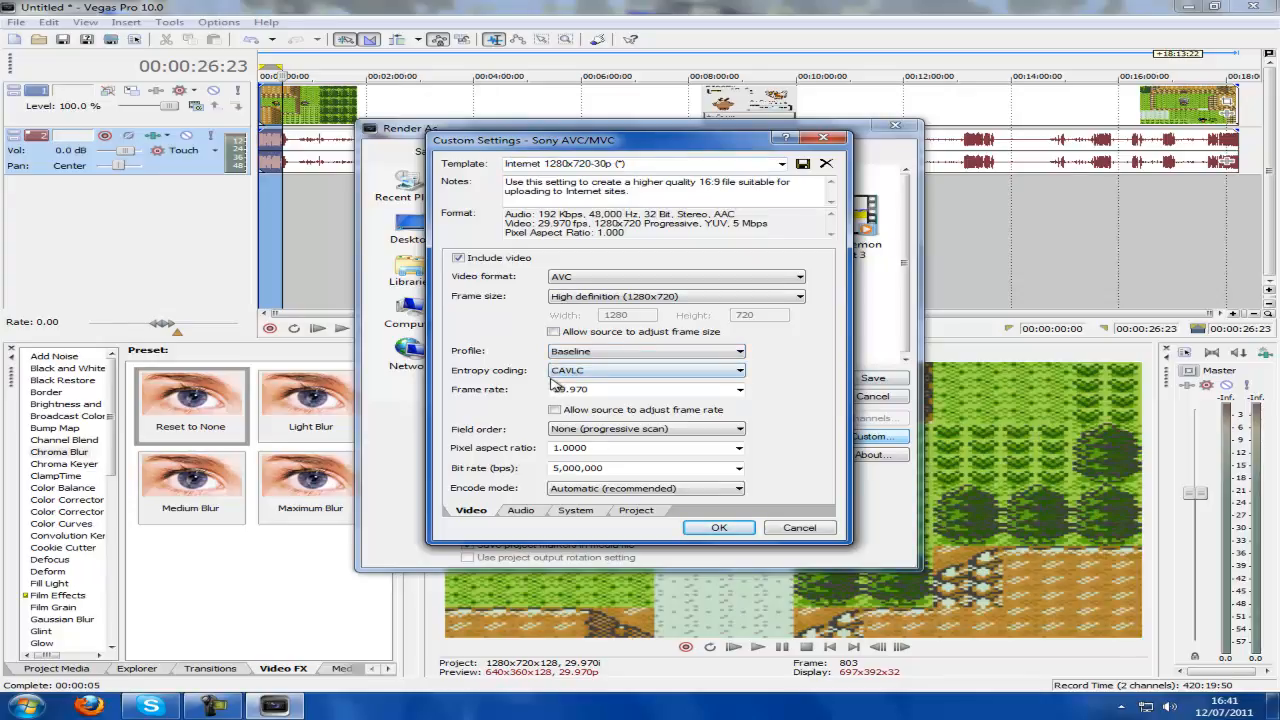
pyautogui.click(572, 372)
pyautogui.click(572, 374)
pyautogui.doubleClick(588, 391)
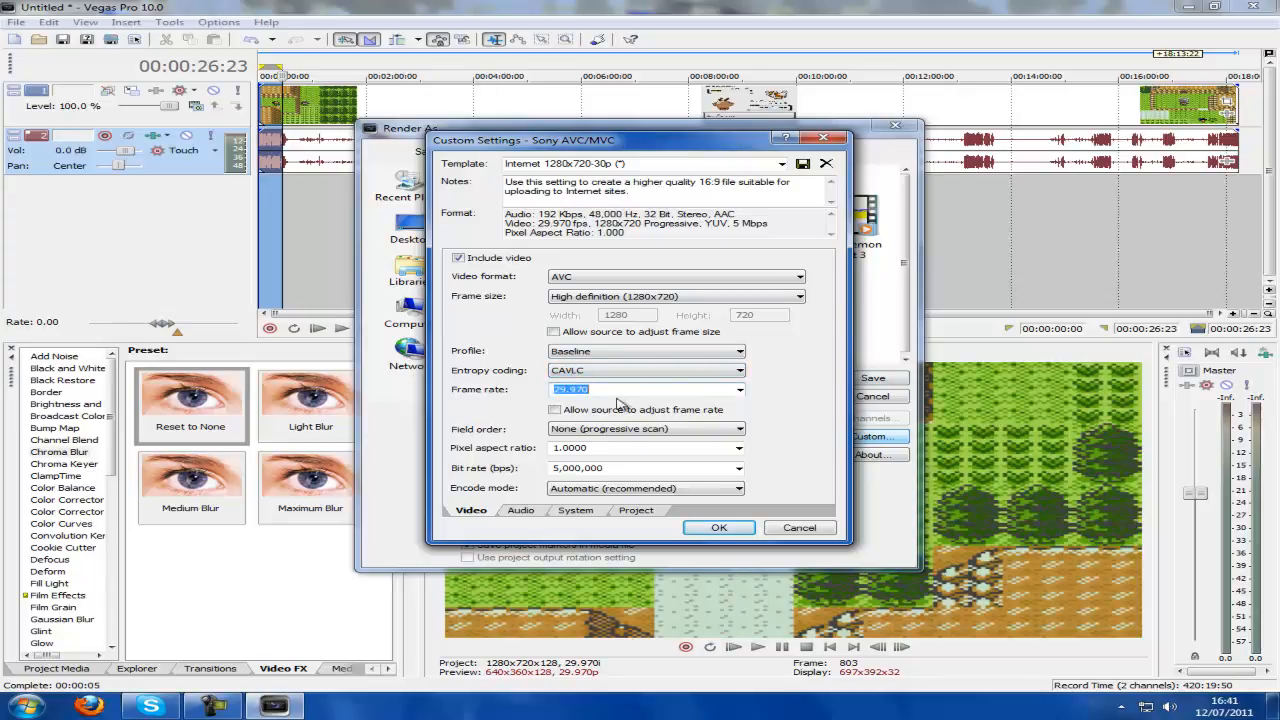
# Set the render's field order to Lower field first and check its pixel aspect ratio and the available video bit rates.
pyautogui.click(600, 430)
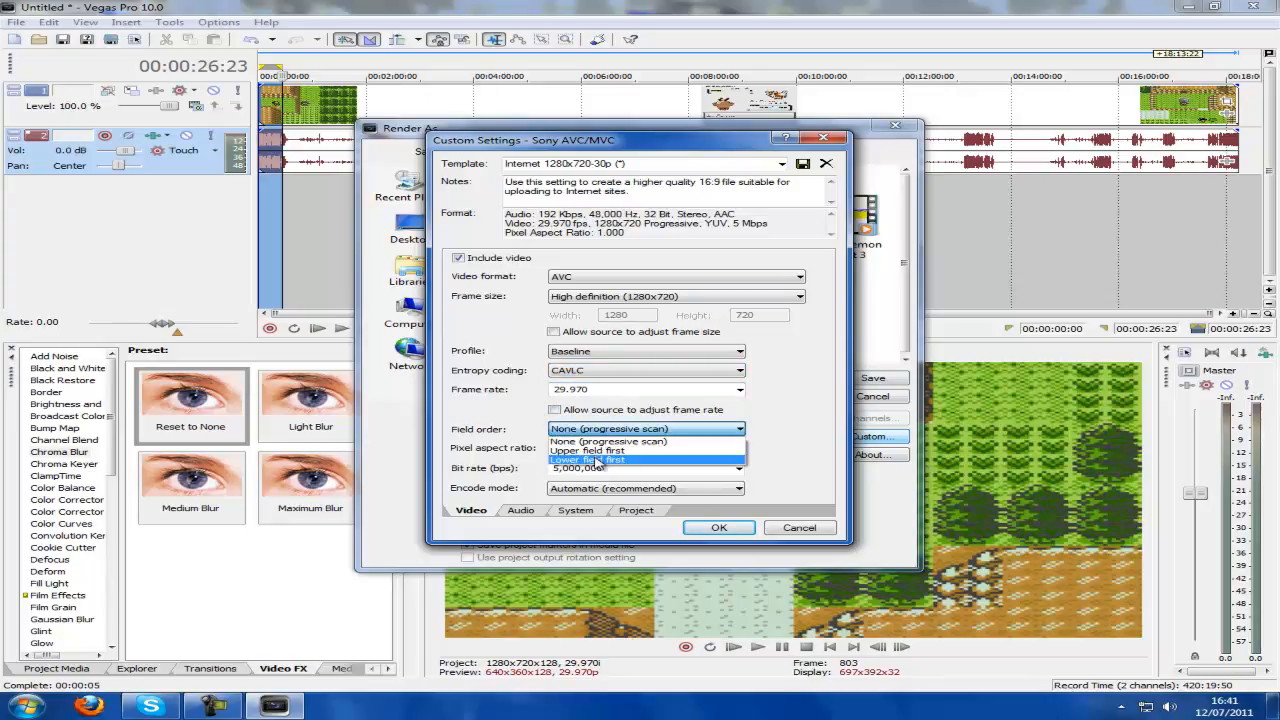
pyautogui.click(606, 460)
pyautogui.doubleClick(612, 447)
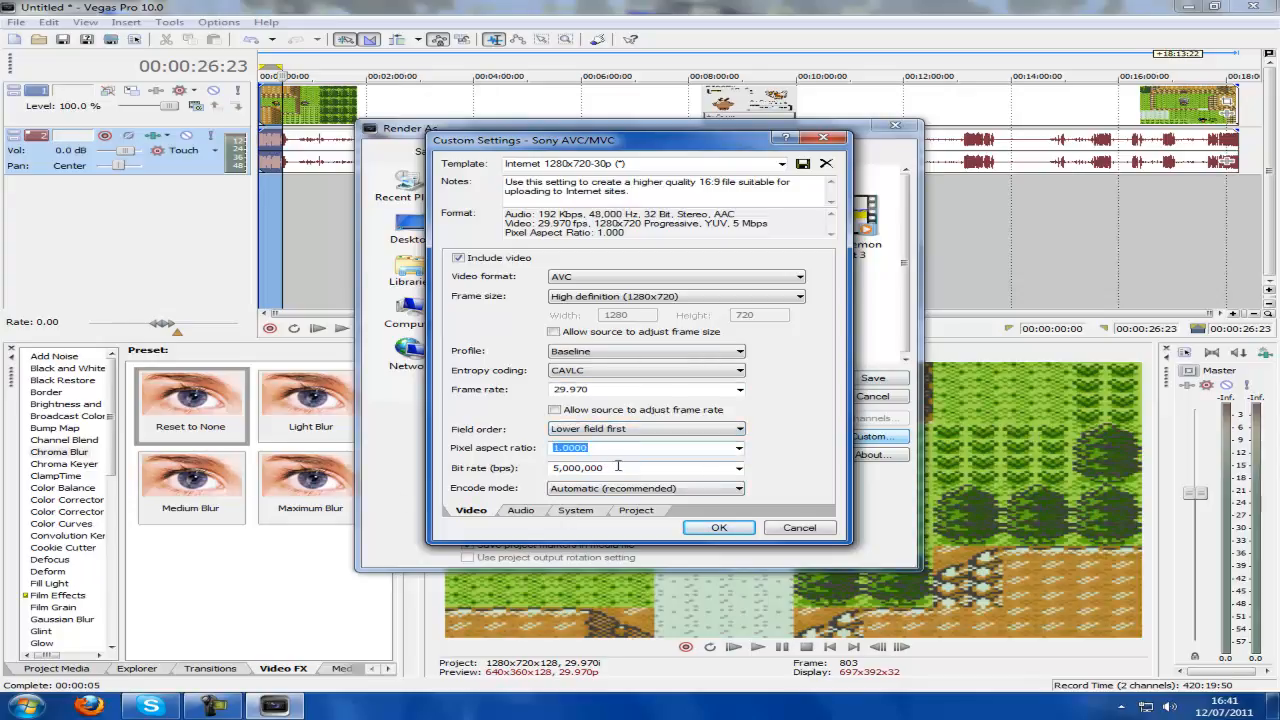
pyautogui.click(611, 467)
pyautogui.click(739, 468)
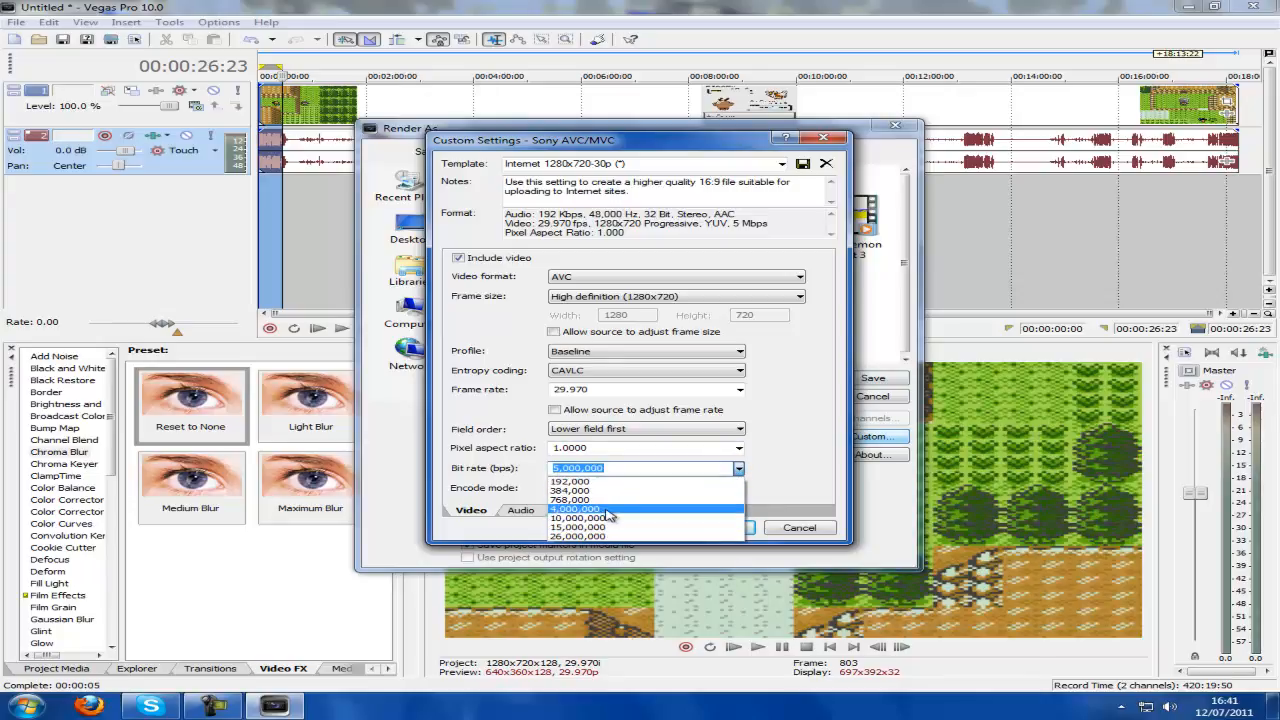
pyautogui.click(652, 468)
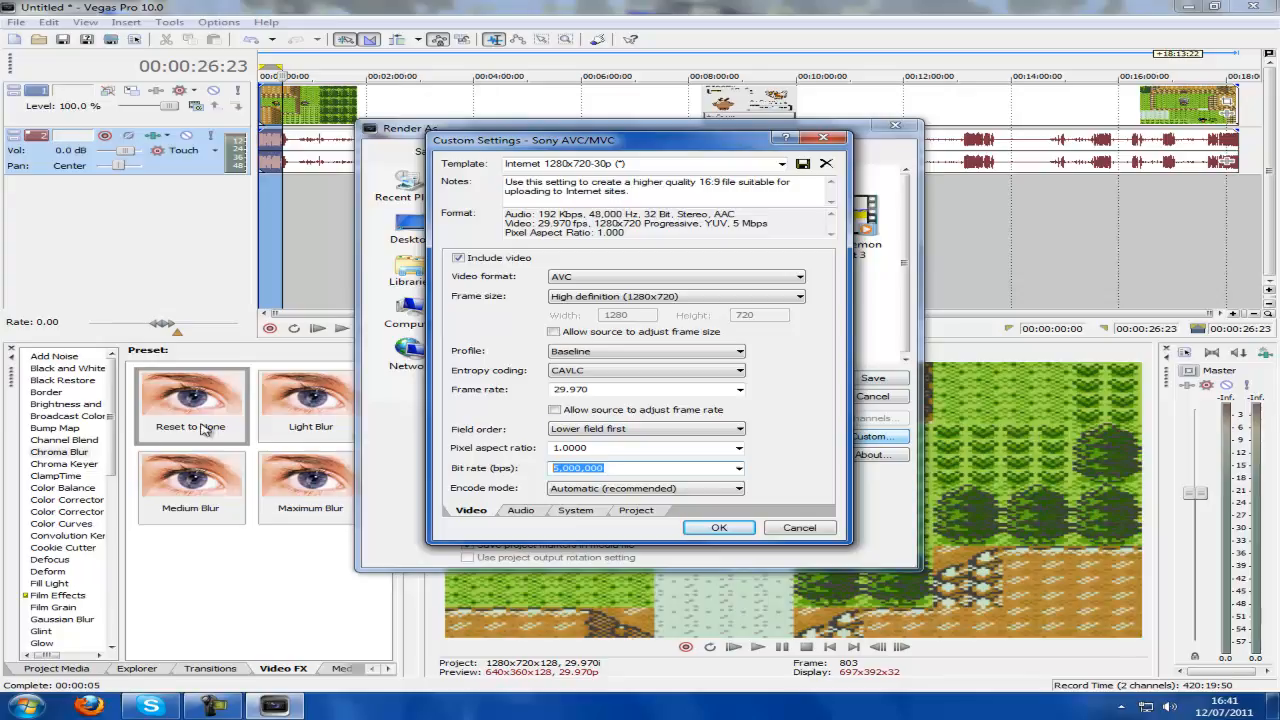
# Try a 44,100 Hz sample rate and a 512,000 bps bit rate for the render audio, and restore 48,000 Hz and 192,000 bps.
pyautogui.click(520, 511)
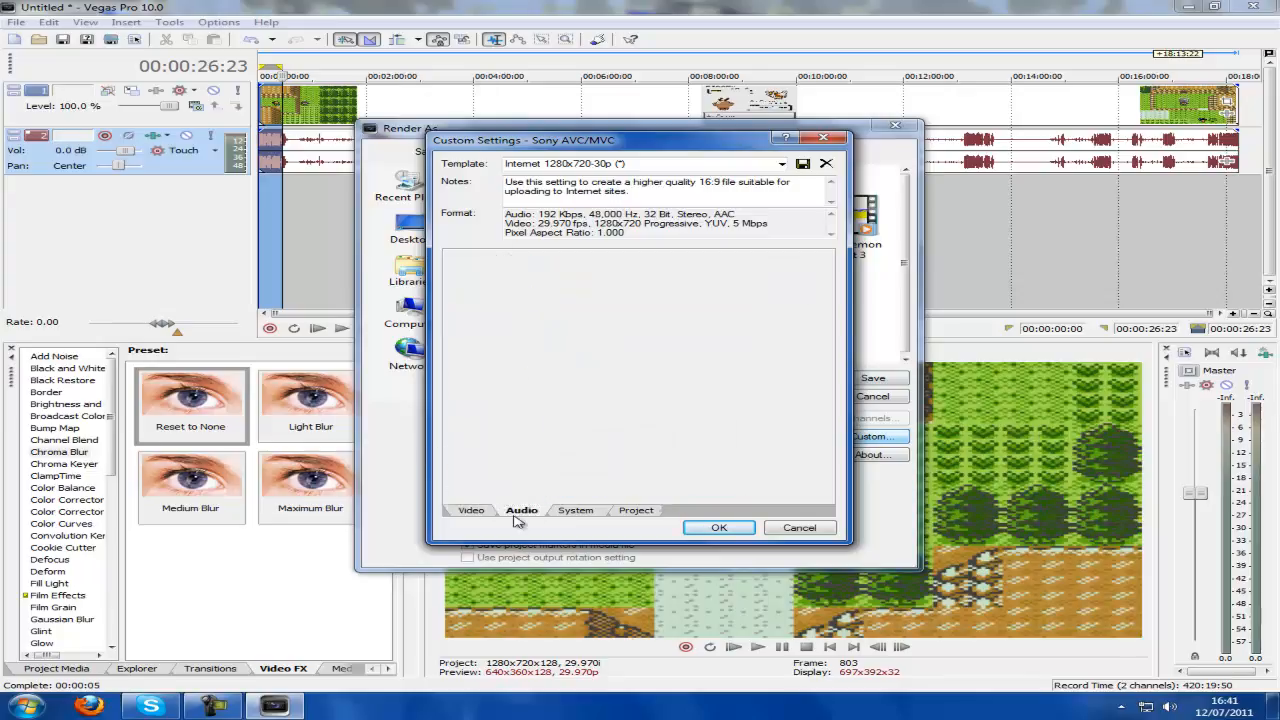
pyautogui.click(668, 295)
pyautogui.click(656, 362)
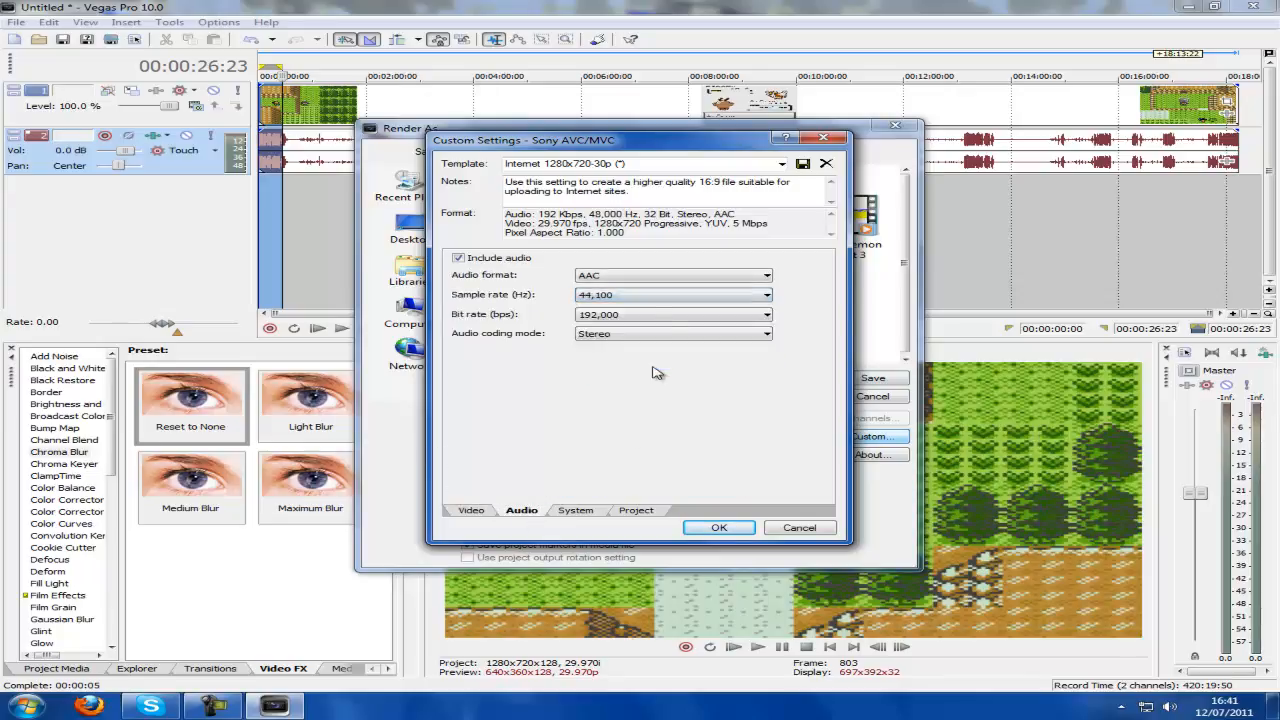
pyautogui.click(660, 296)
pyautogui.click(604, 372)
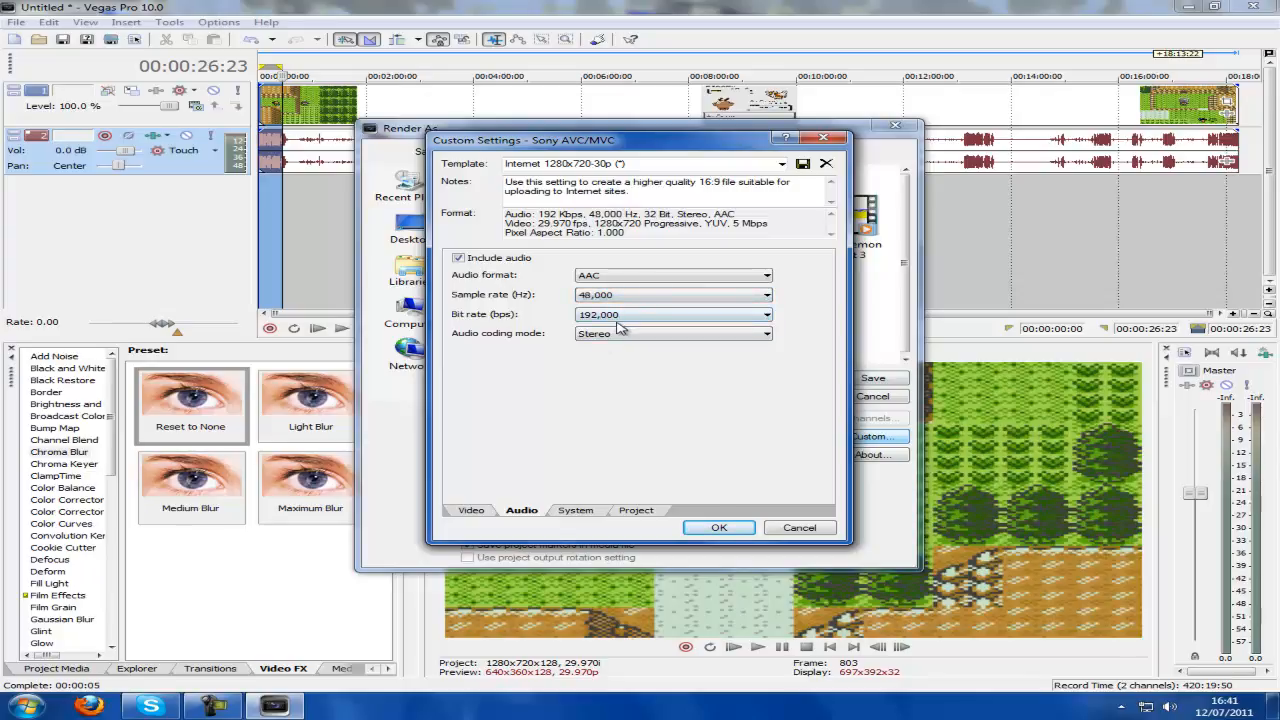
pyautogui.click(620, 316)
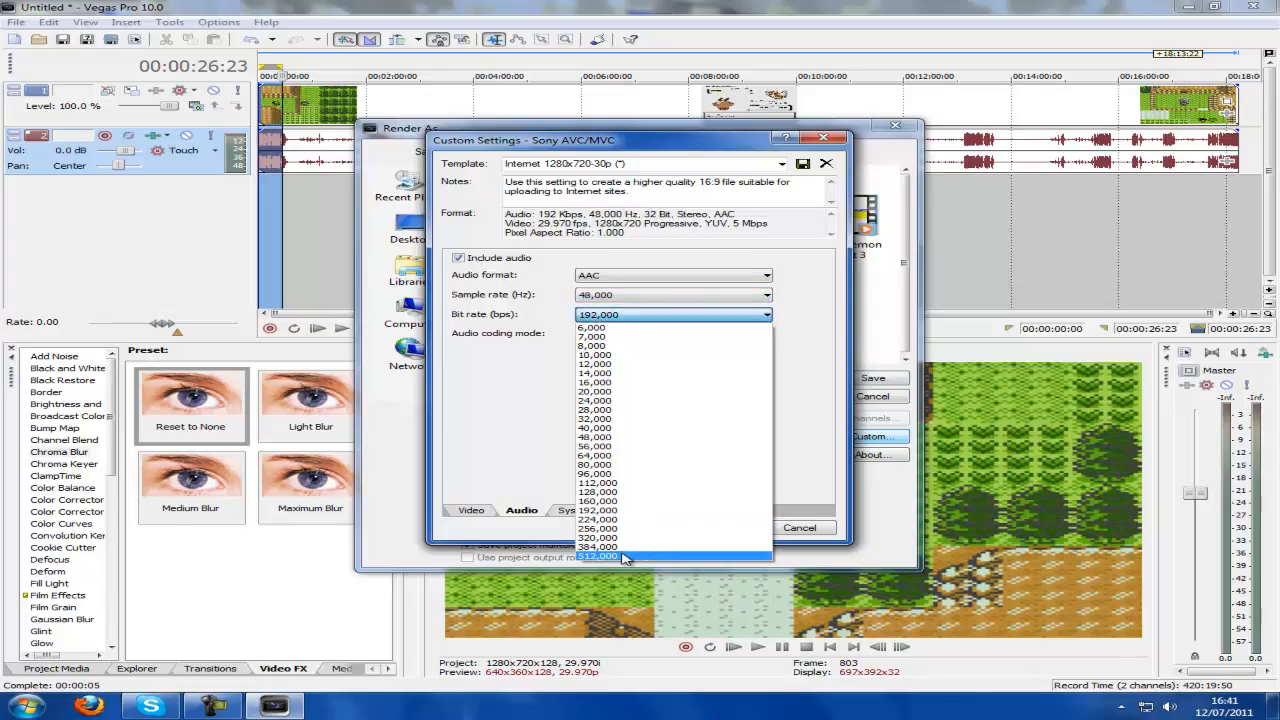
pyautogui.click(622, 557)
pyautogui.click(591, 316)
pyautogui.click(609, 517)
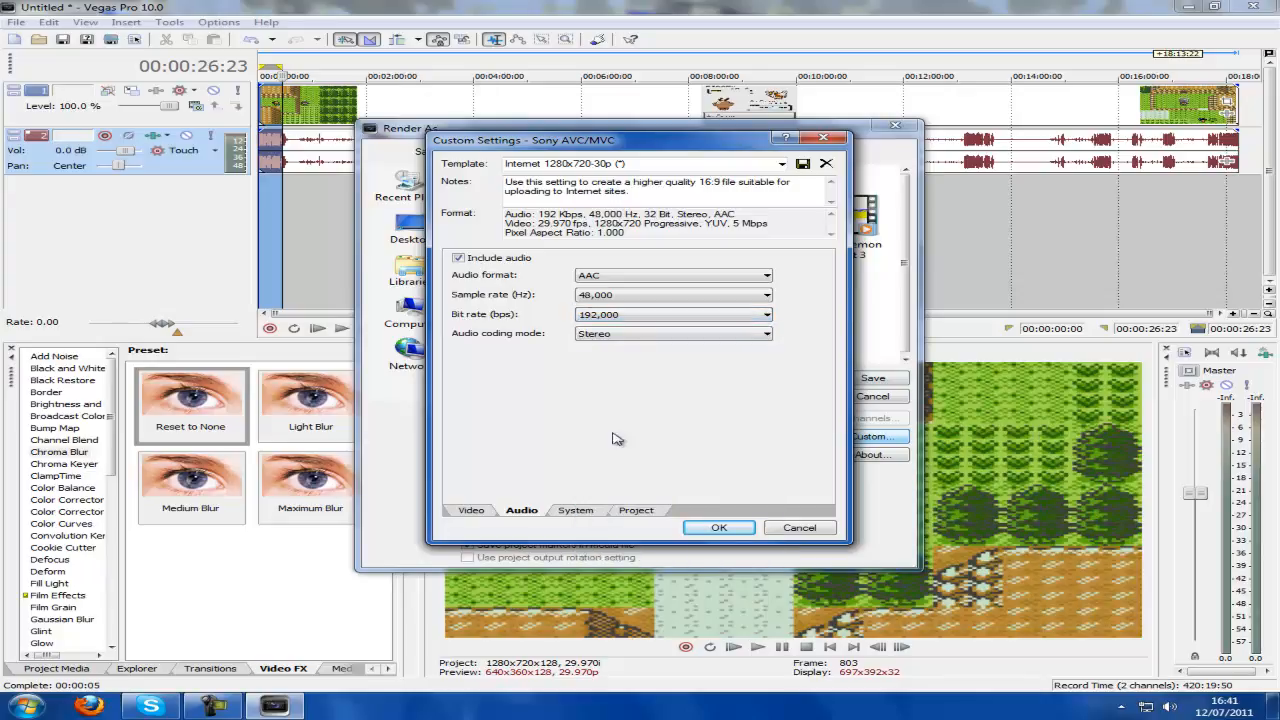
# Set the render's audio coding mode to 5.1 Surround, accept the custom settings and start rendering the test file.
pyautogui.click(638, 335)
pyautogui.click(624, 358)
pyautogui.click(598, 512)
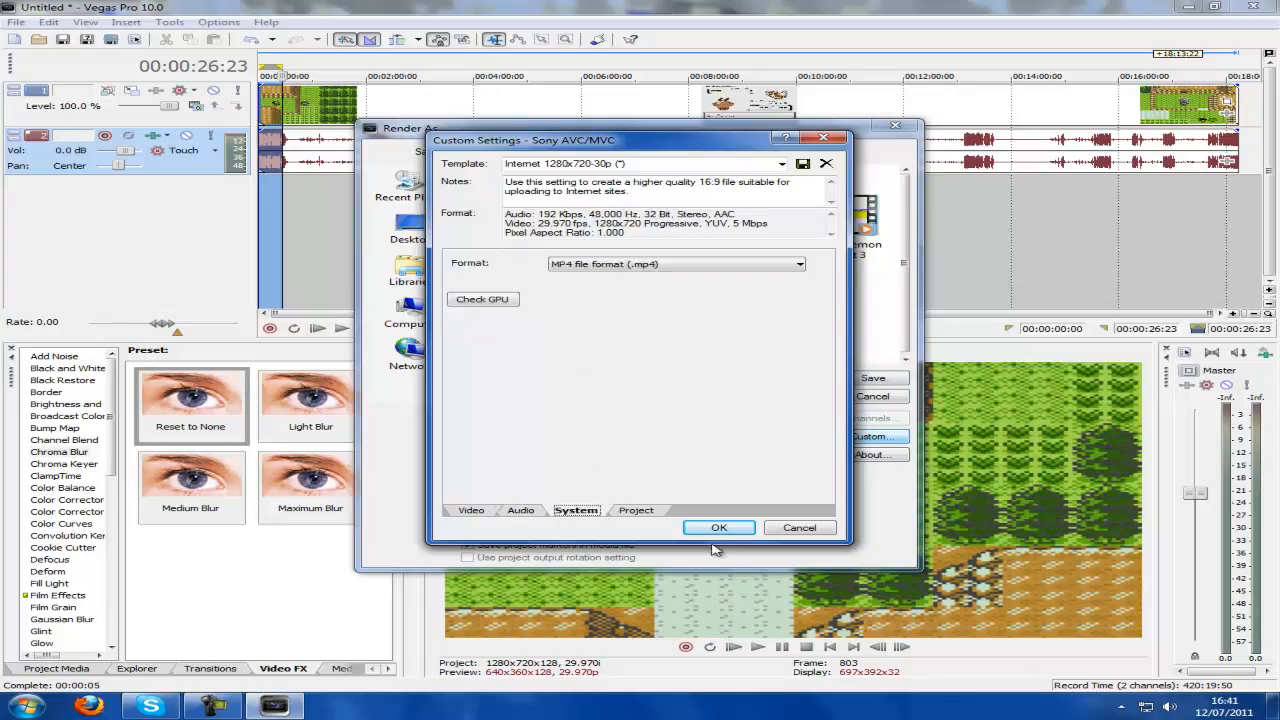
pyautogui.click(523, 511)
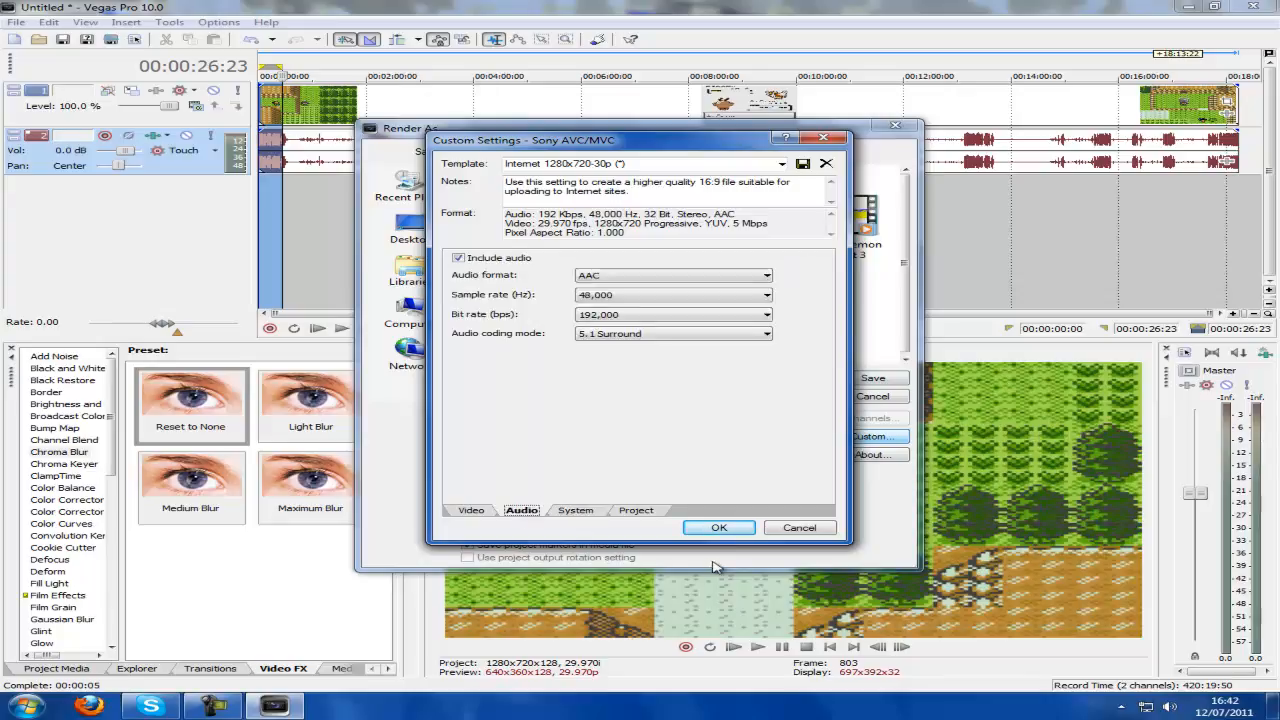
pyautogui.click(716, 528)
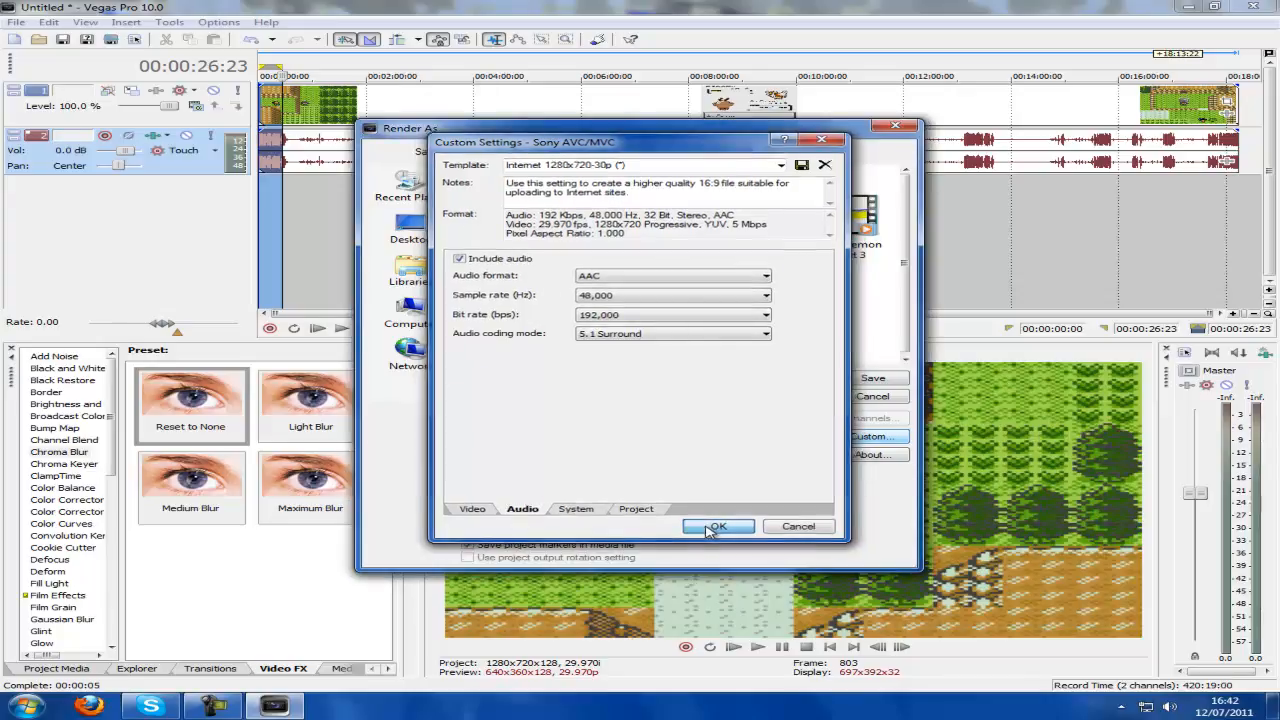
pyautogui.click(873, 379)
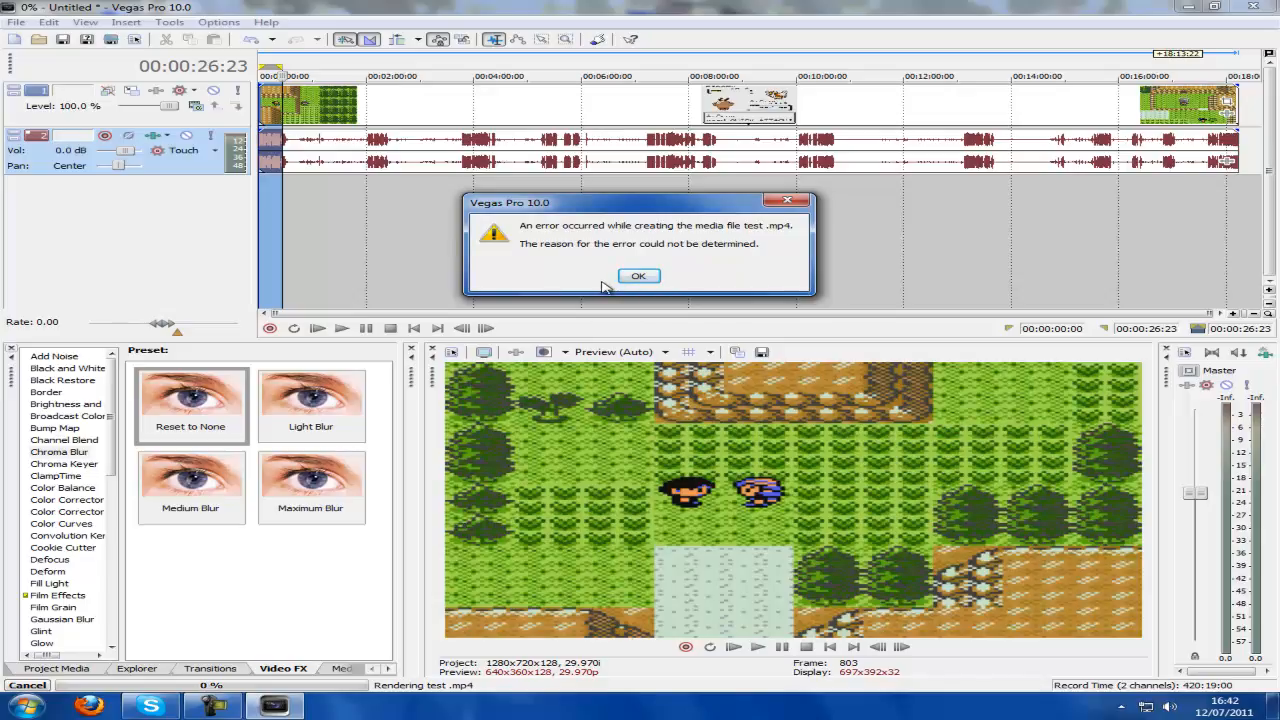
# Dismiss the render error, reopen the Default Template's custom render settings, check its audio options and accept them.
pyautogui.click(647, 278)
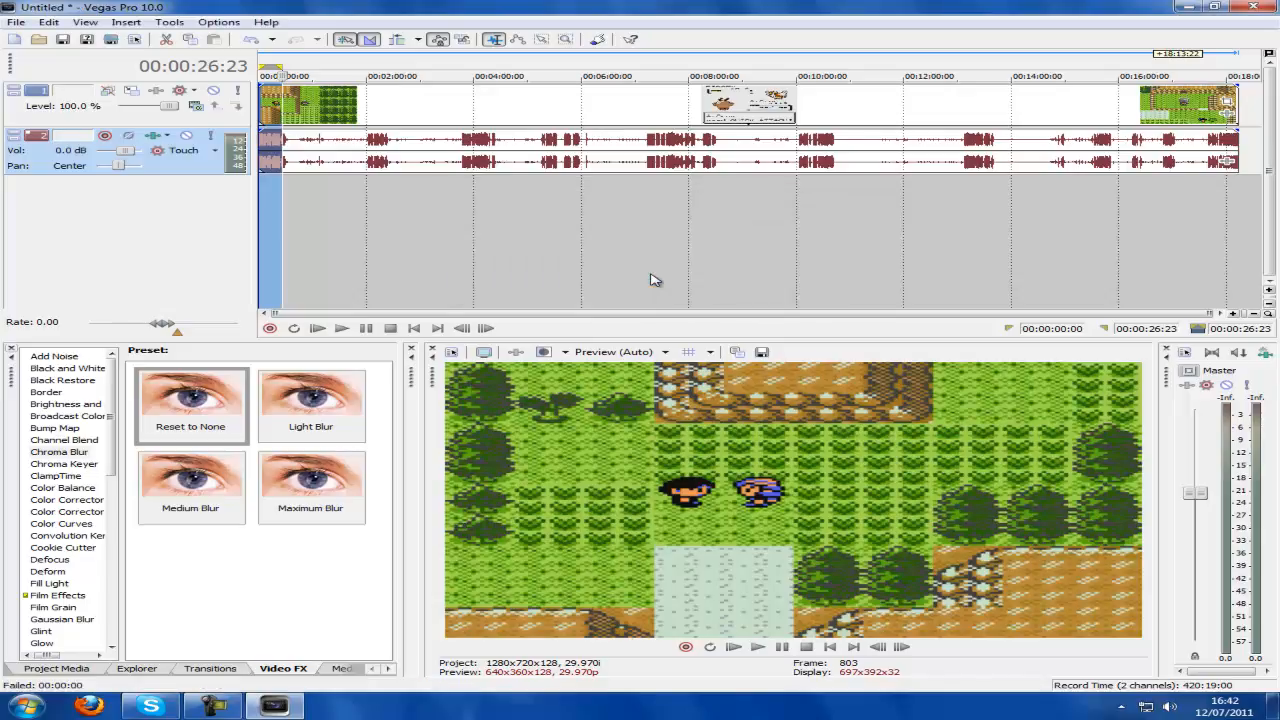
pyautogui.click(110, 39)
pyautogui.click(868, 437)
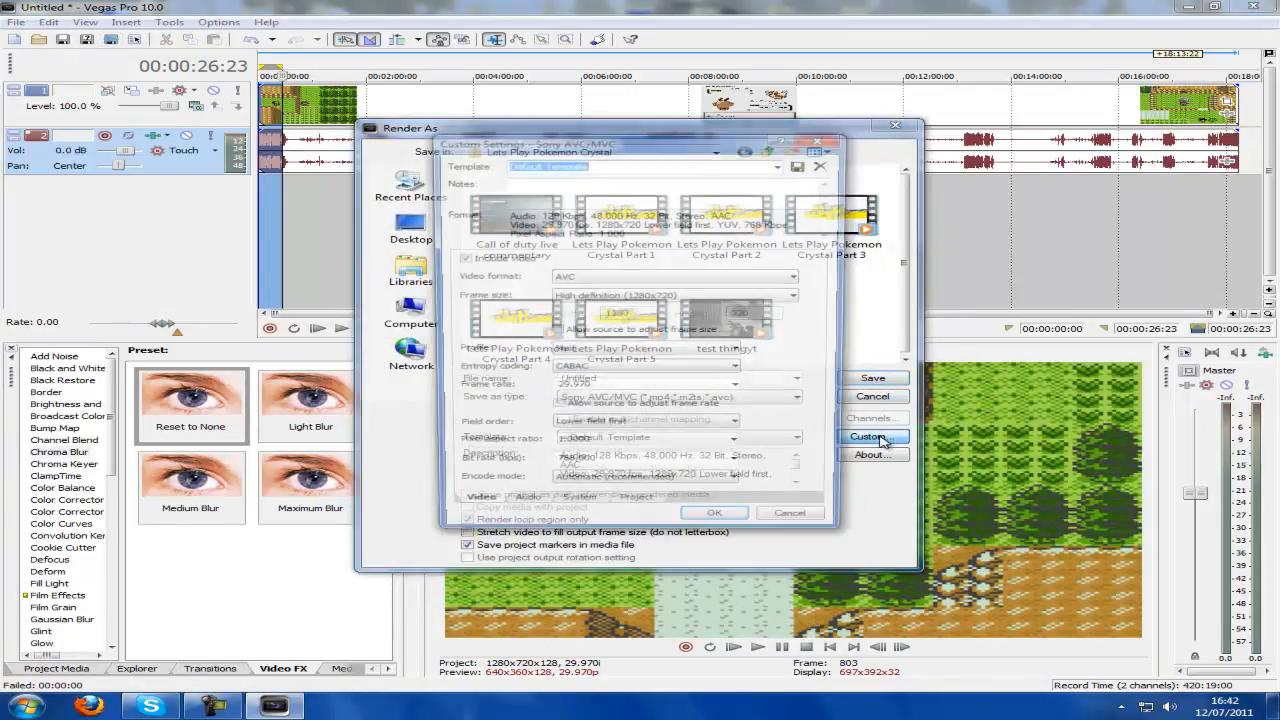
pyautogui.click(522, 511)
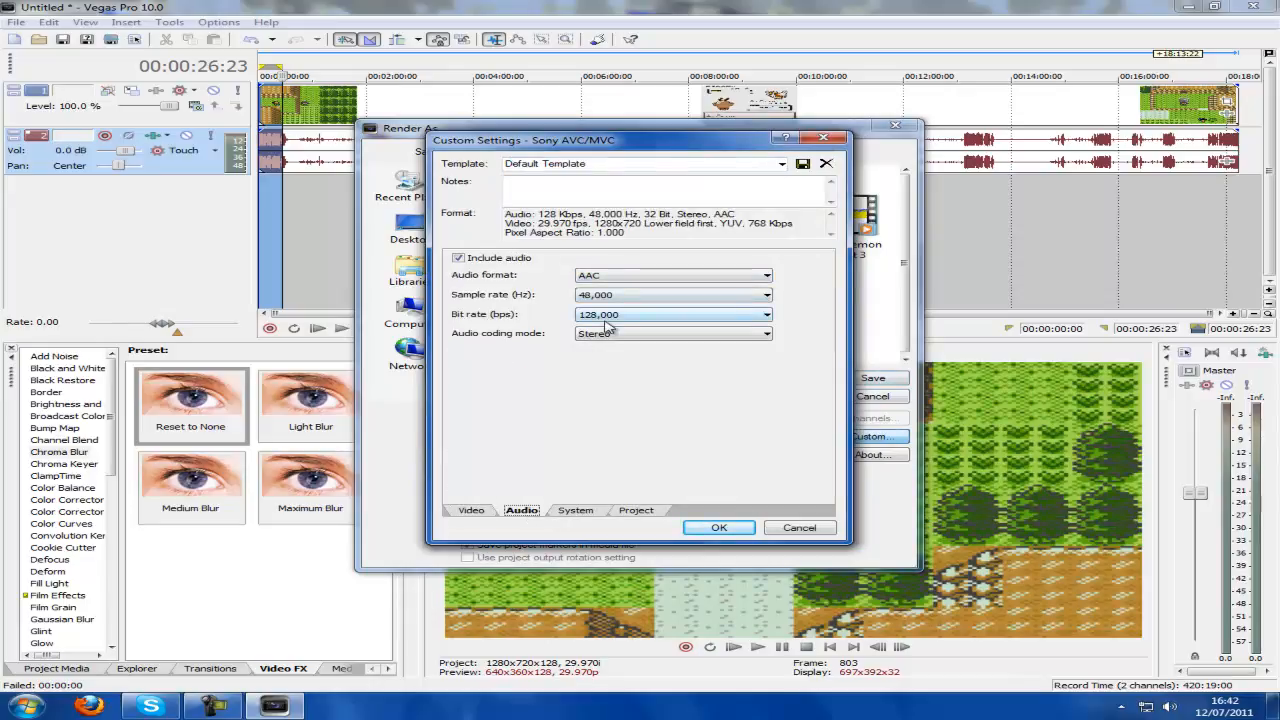
pyautogui.click(725, 526)
# Try to render the loop region as a file named test with the Default Template.
pyautogui.write('tets')
pyautogui.press('BackSpace')
pyautogui.press('BackSpace')
pyautogui.write('st')
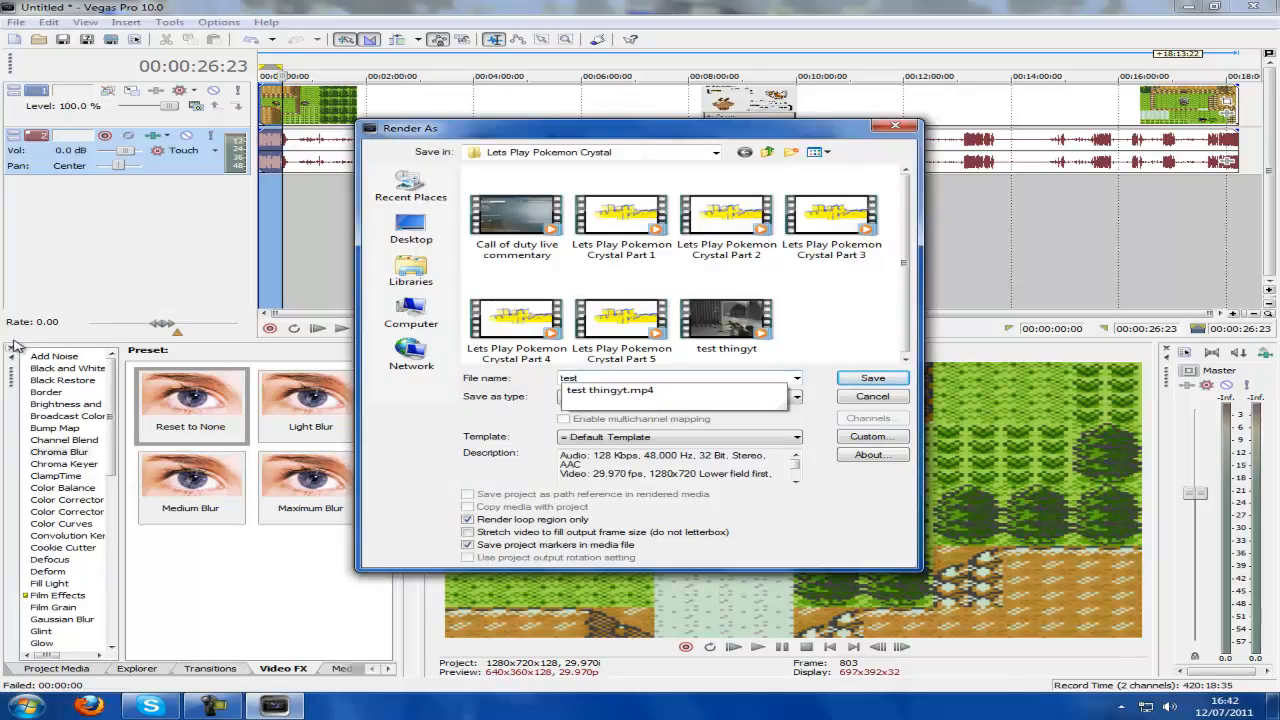
pyautogui.press('Return')
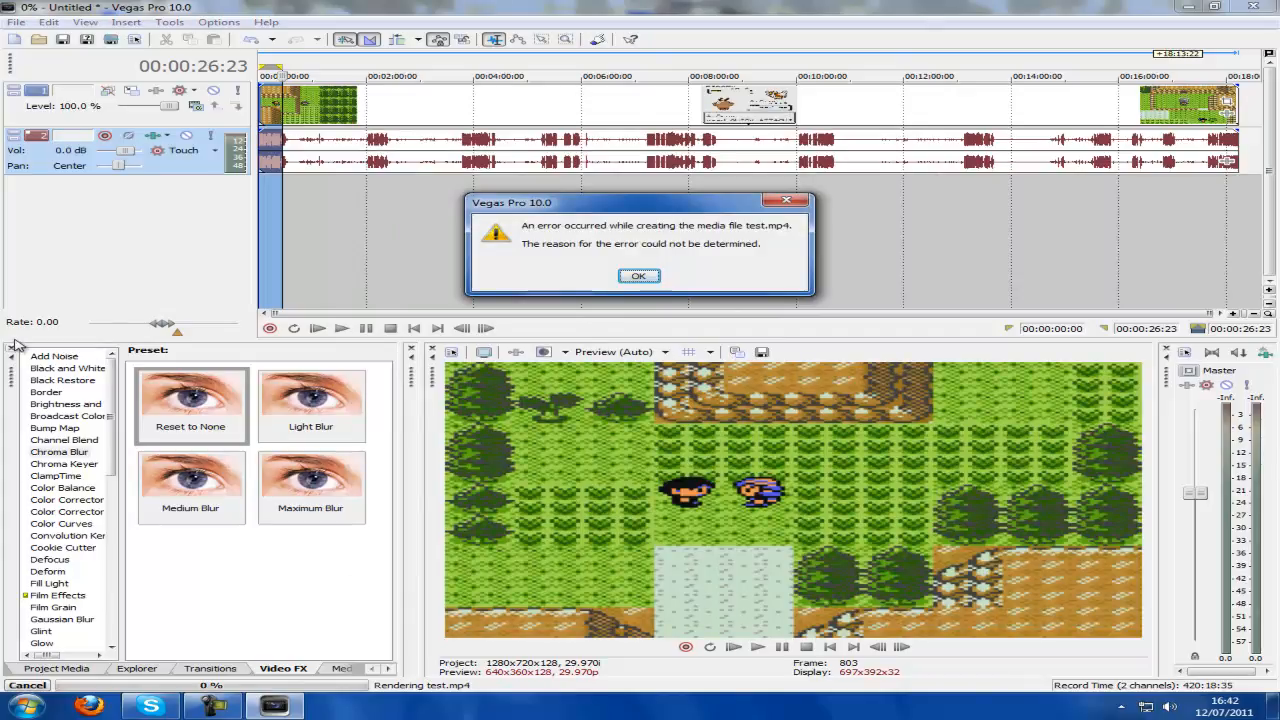
pyautogui.click(638, 278)
# Try to mark about the first 32 seconds of the timeline as the loop region.
pyautogui.click(283, 58)
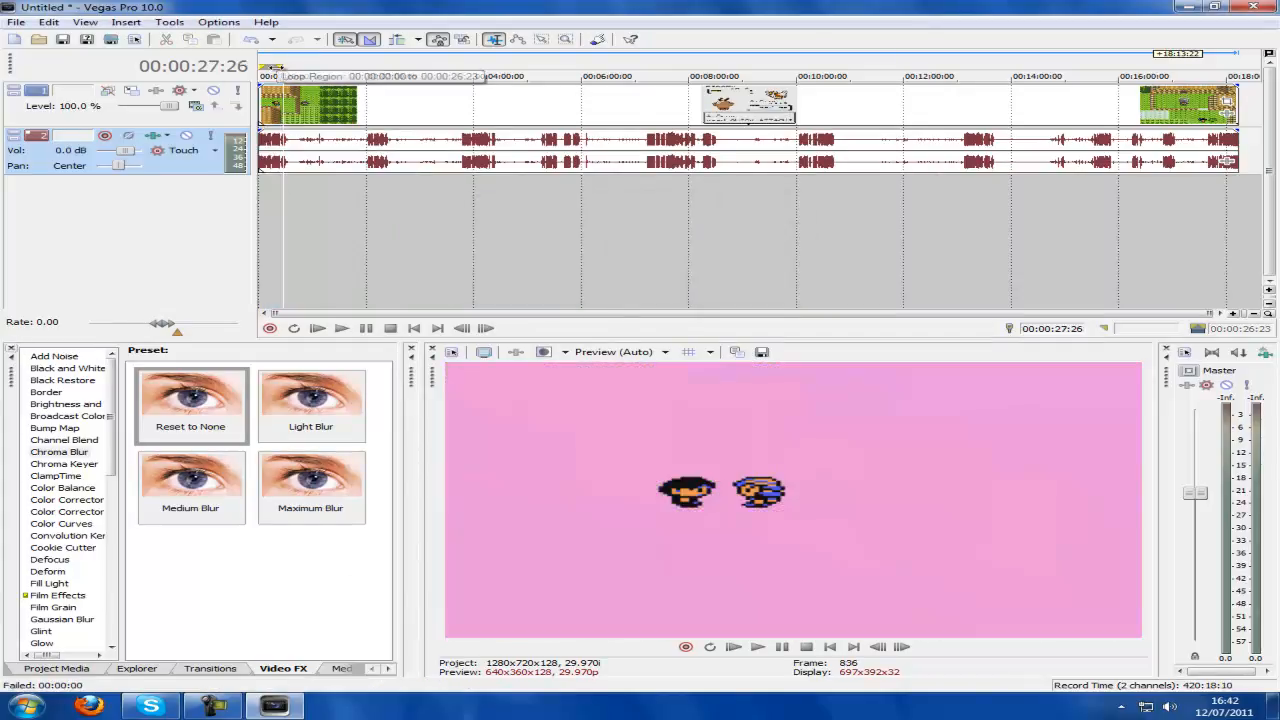
pyautogui.moveTo(289, 70); pyautogui.dragTo(262, 120)
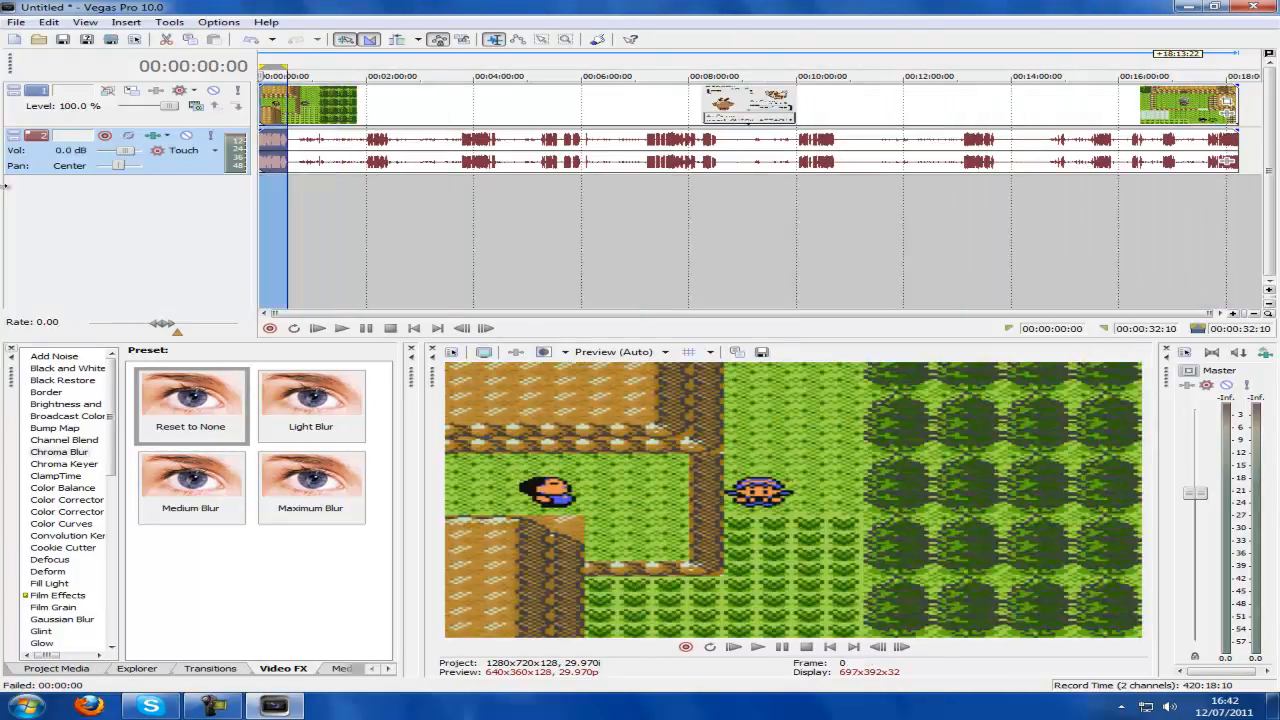
pyautogui.click(290, 70)
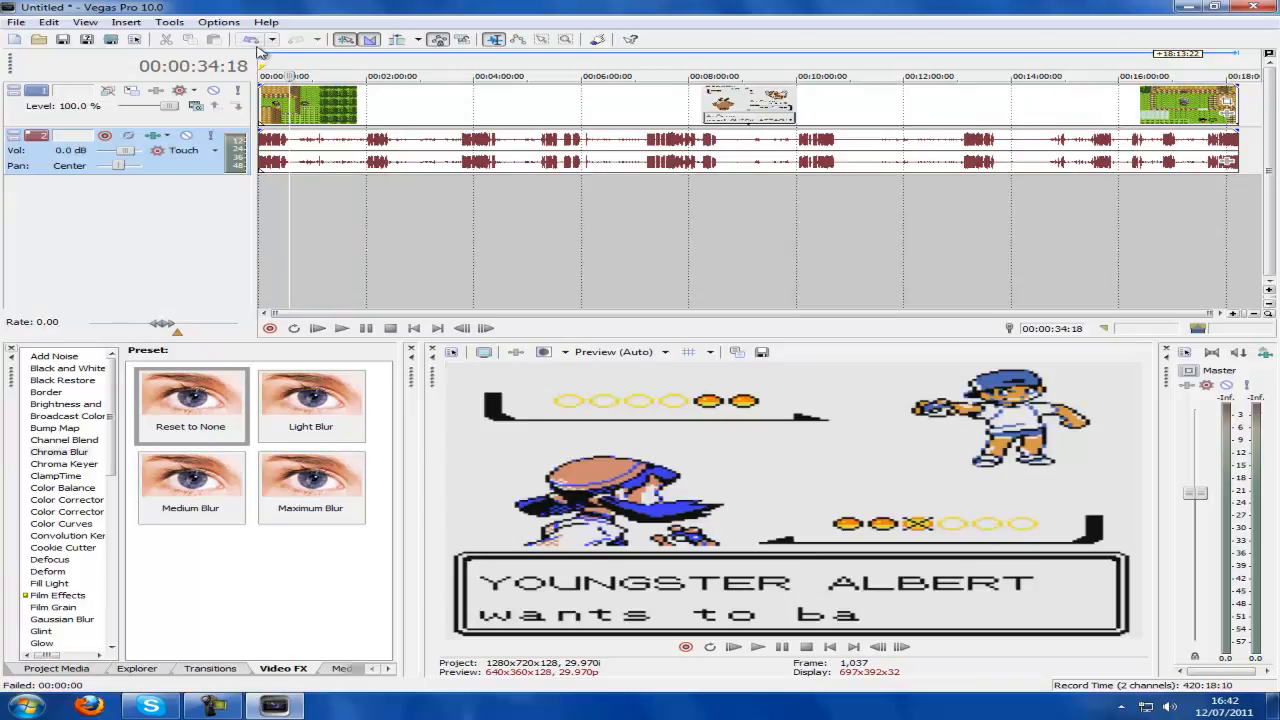
pyautogui.moveTo(262, 60); pyautogui.dragTo(295, 58)
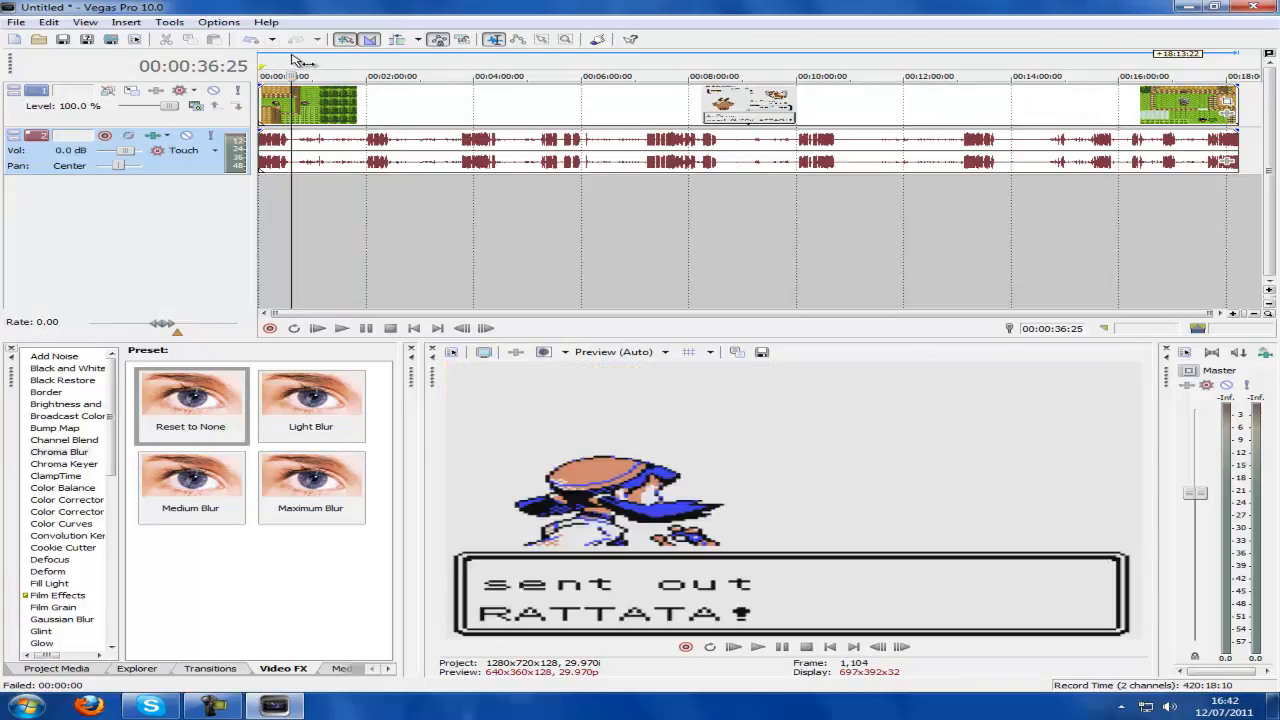
# Shorten the footage to its opening seconds by deleting everything after 00:00:13:11 on both tracks.
pyautogui.click(292, 58)
pyautogui.click(263, 62)
pyautogui.click(272, 62)
pyautogui.rightClick(387, 102)
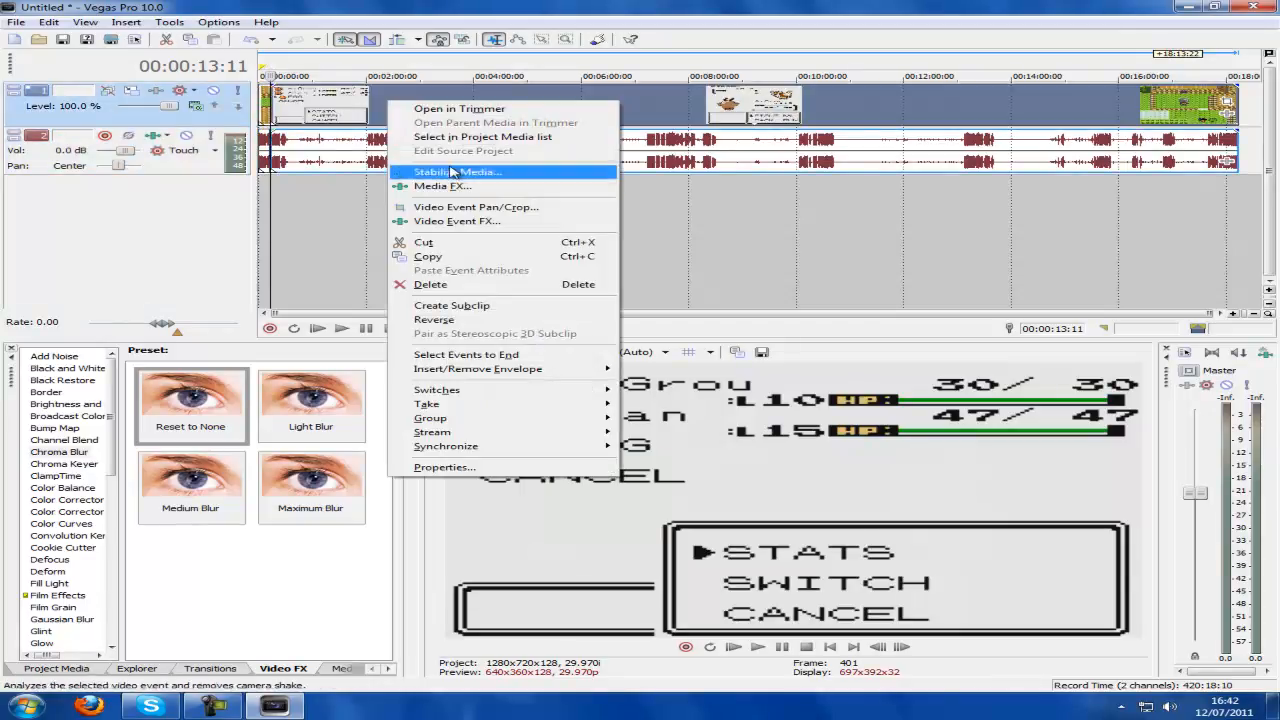
pyautogui.click(432, 284)
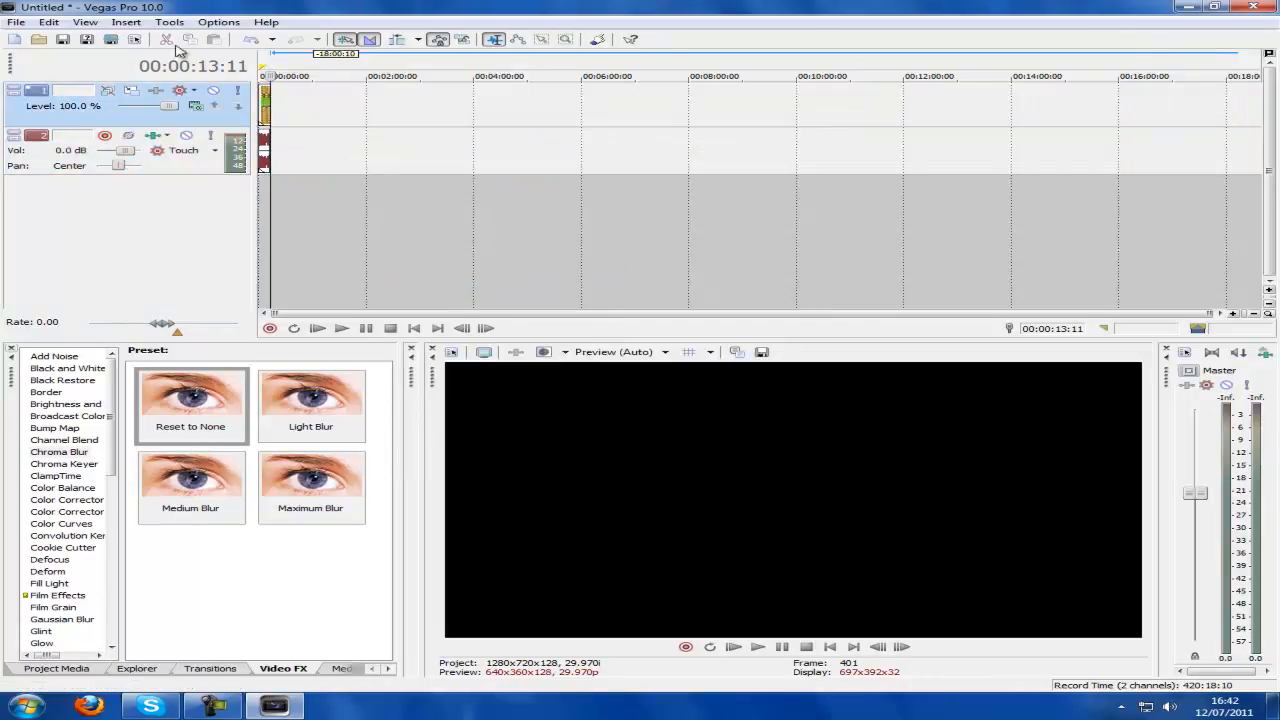
# Try to render the shortened clip as a Sony AVC/MVC file named test with the Default Template.
pyautogui.click(110, 39)
pyautogui.write('tets')
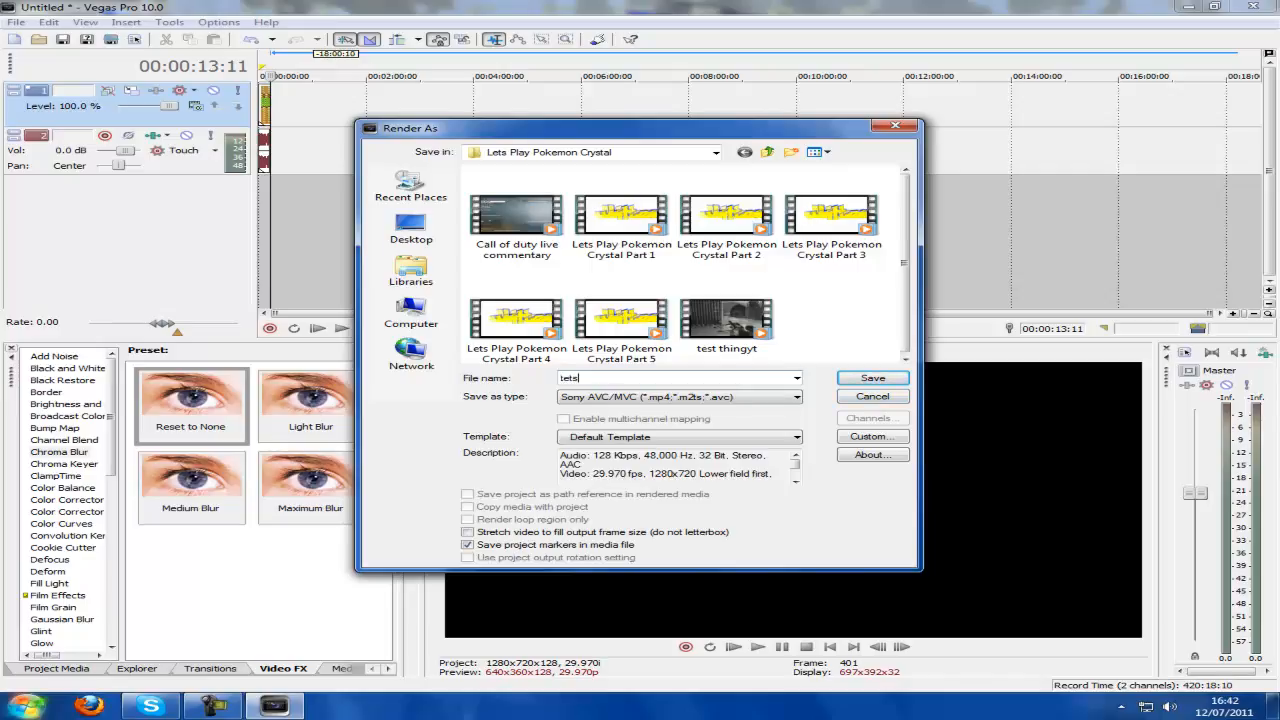
pyautogui.write('t')
pyautogui.press('BackSpace')
pyautogui.press('BackSpace')
pyautogui.press('BackSpace')
pyautogui.write('st')
pyautogui.press('Return')
pyautogui.press('Return')
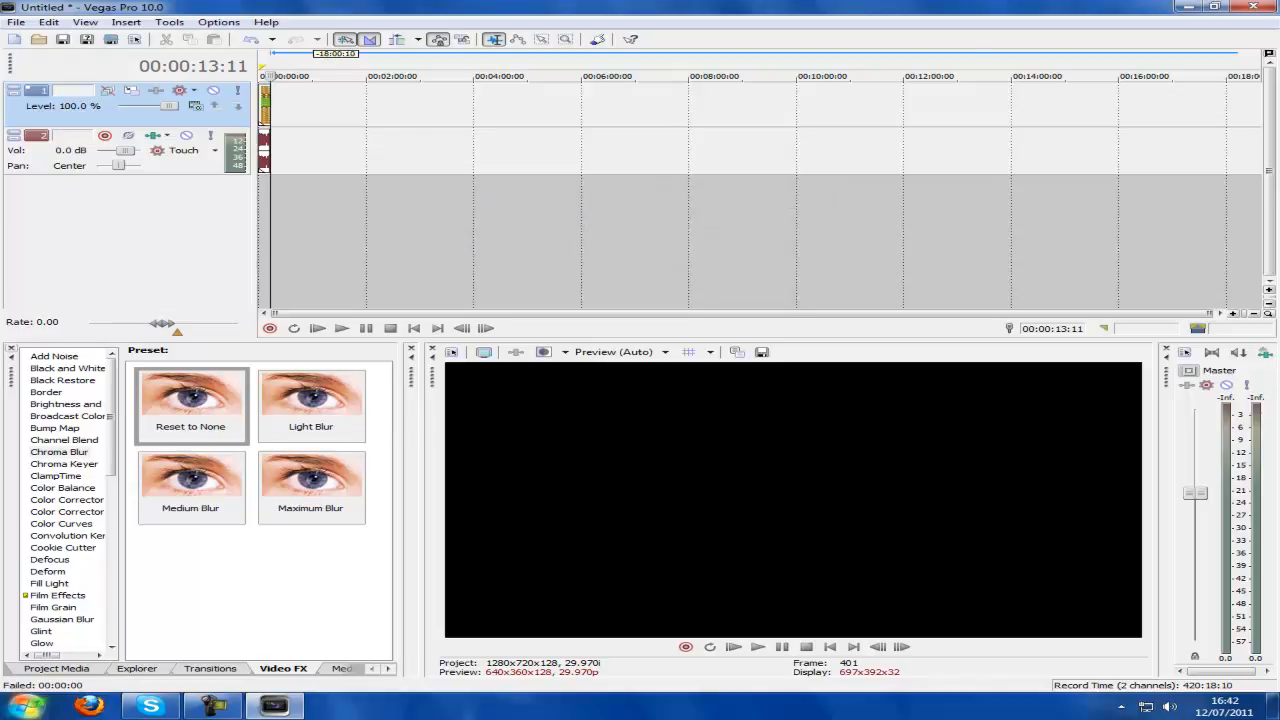
# Mark a loop region about 13 minutes 50 seconds long, running back from the far end of the timeline.
pyautogui.click(1234, 52)
pyautogui.moveTo(1237, 100); pyautogui.dragTo(493, 125)
pyautogui.click(270, 69)
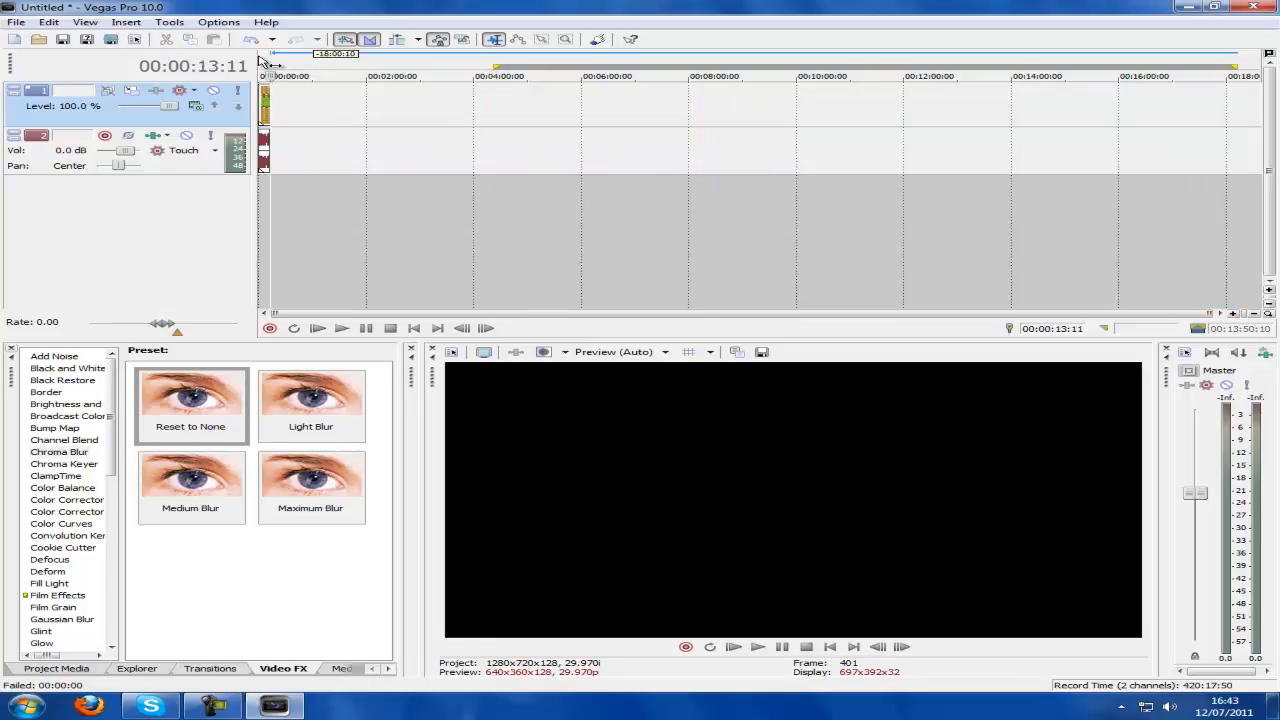
pyautogui.click(260, 59)
# Minimise the editing window to return to the desktop.
pyautogui.click(1189, 7)
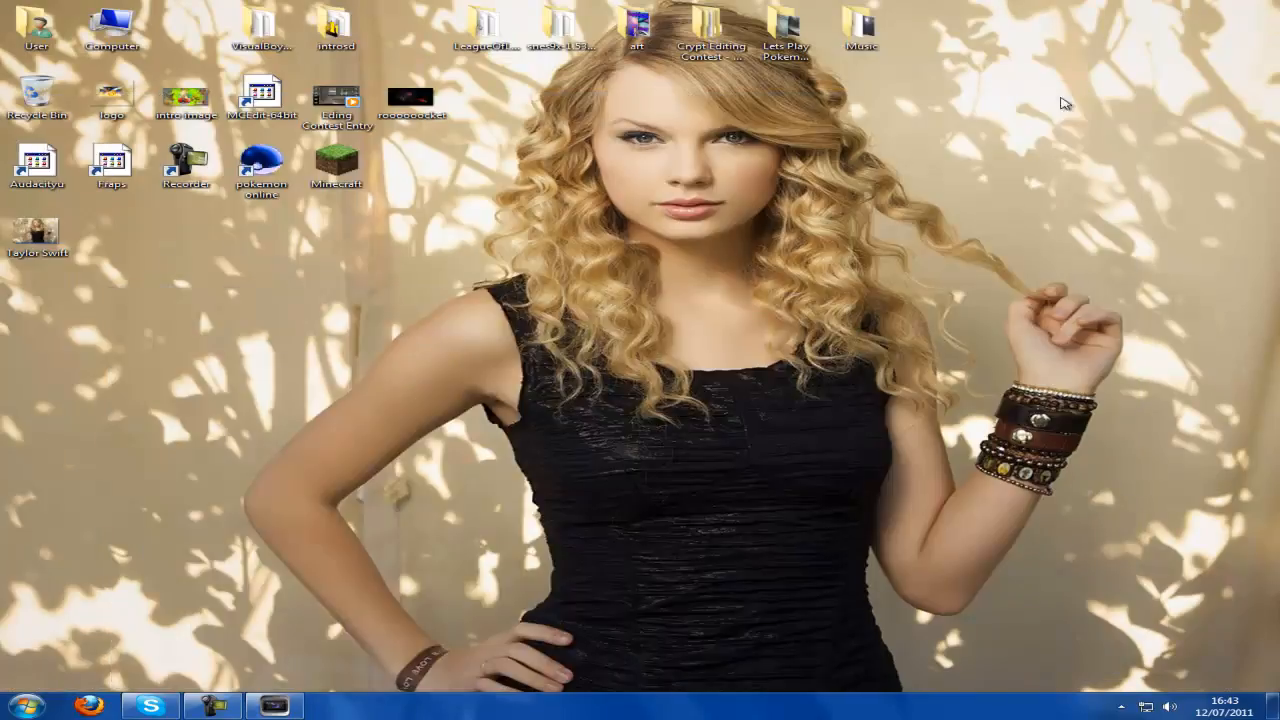
pyautogui.moveTo(546, 76); pyautogui.dragTo(806, 236)
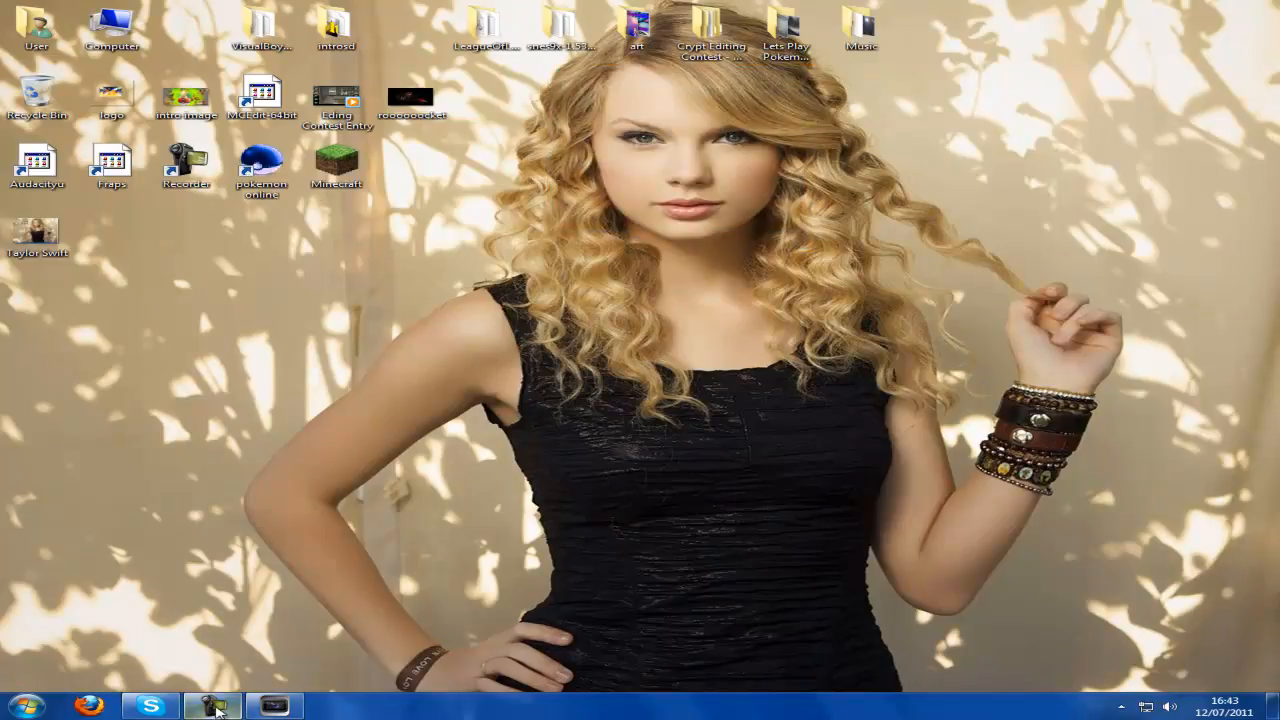